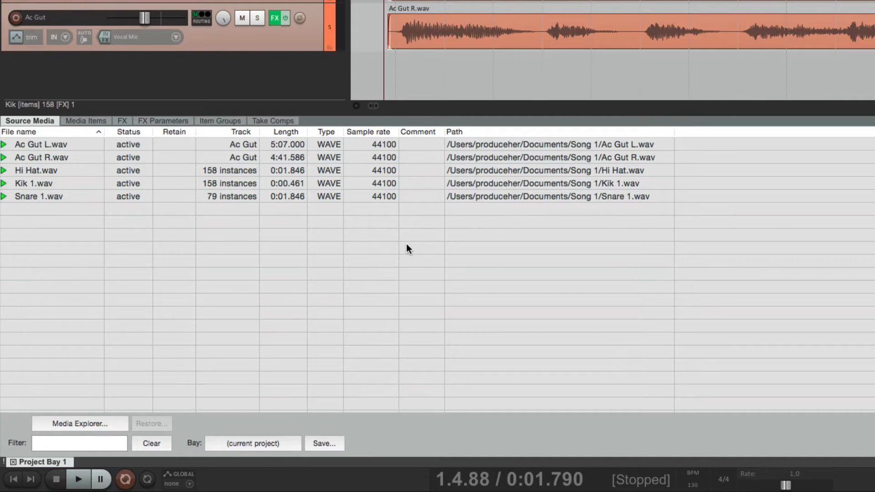
# - Undock the Project Bay into a floating window, and dock it back in the docker
pyautogui.rightClick(421, 437)
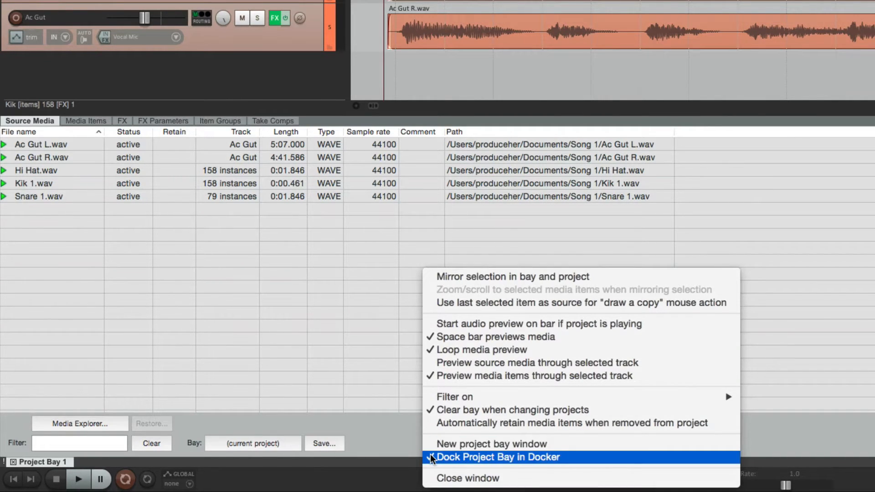
pyautogui.click(431, 457)
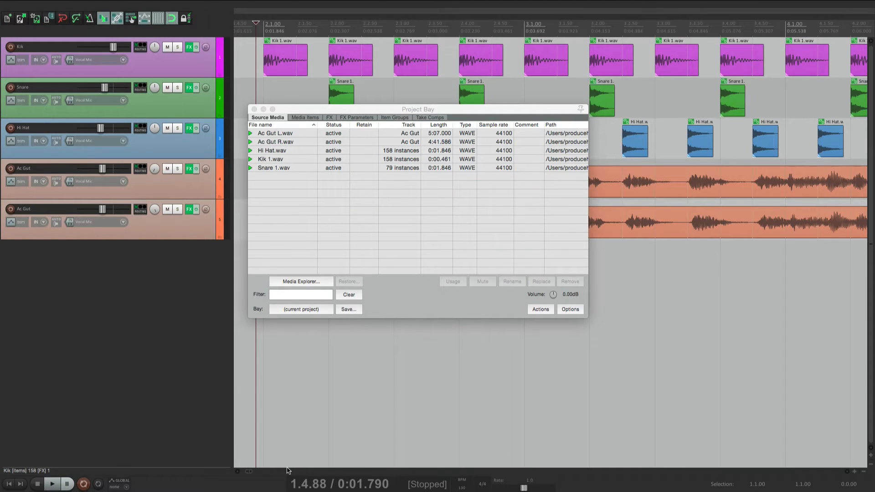
pyautogui.rightClick(396, 311)
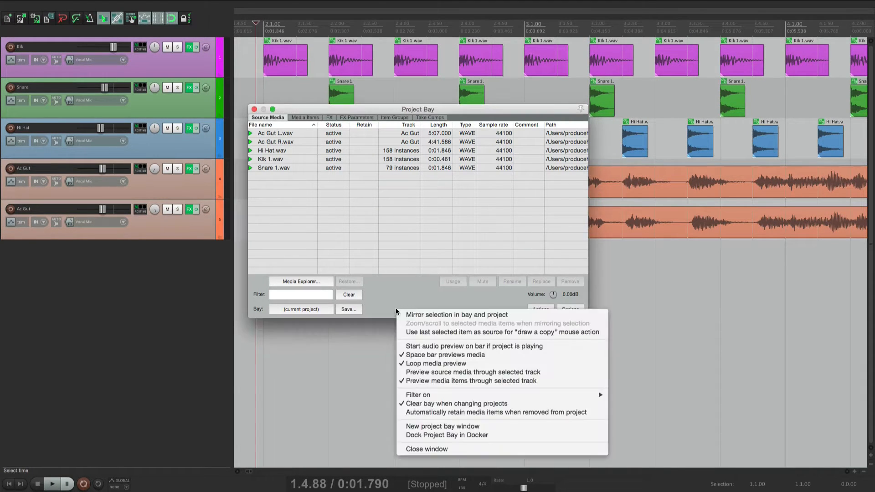
pyautogui.click(407, 435)
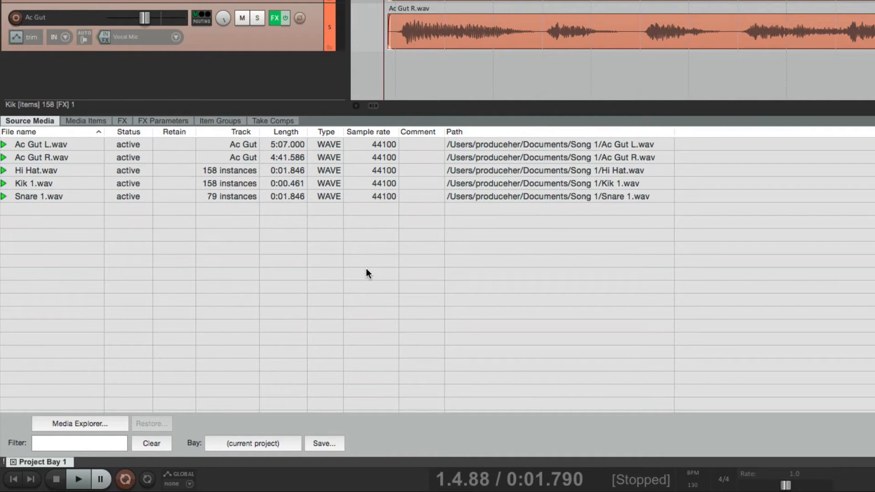
# - Open the Media Explorer from the Project Bay to view the Sound Library folders, and close it again
pyautogui.click(115, 424)
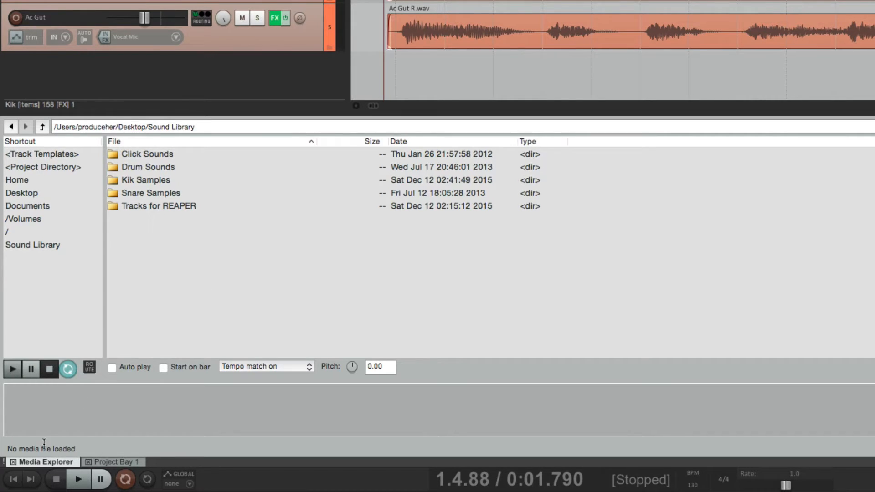
pyautogui.click(13, 462)
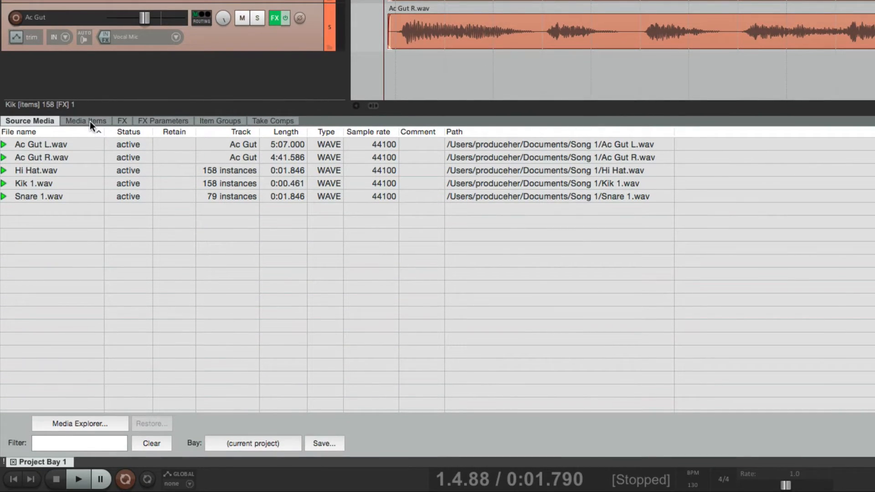
# - List the project's media items in the bay and split the Ac Gut L.wav item at three gaps between its notes
pyautogui.click(89, 121)
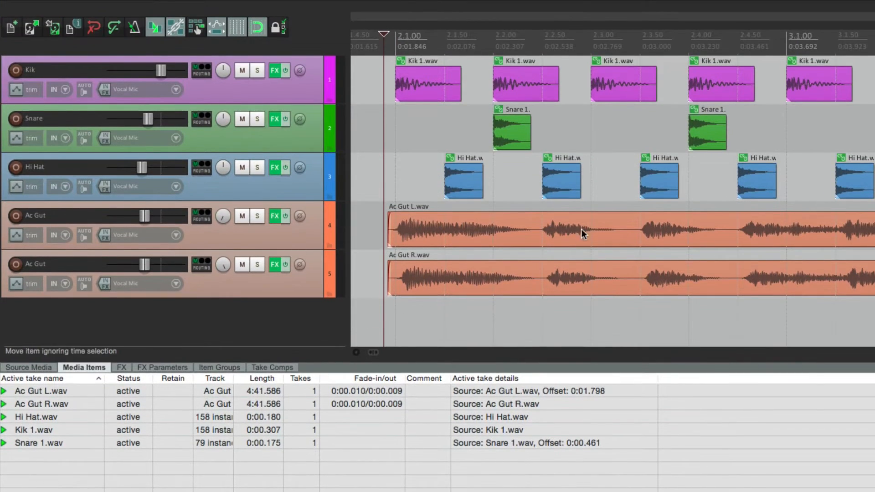
pyautogui.click(536, 225)
pyautogui.press('s')
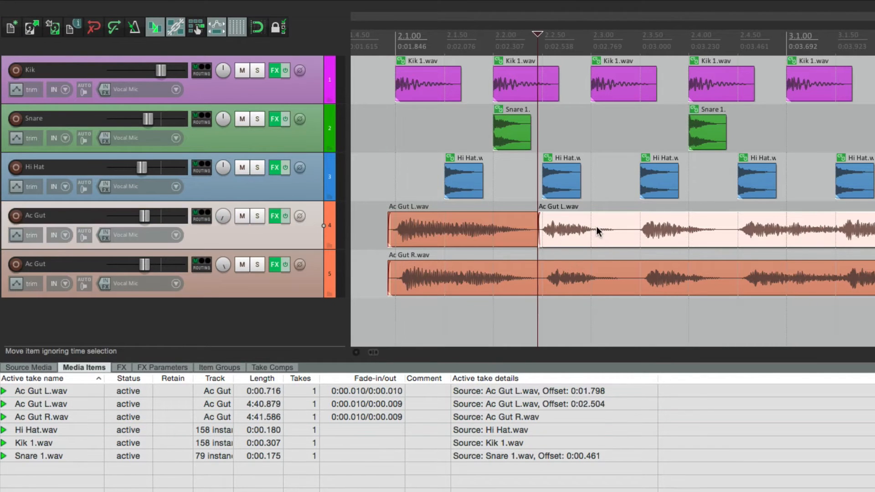
pyautogui.click(628, 226)
pyautogui.press('s')
pyautogui.click(722, 227)
pyautogui.press('s')
# - Split the Ac Gut R.wav item at three gaps between its notes
pyautogui.click(532, 276)
pyautogui.press('s')
pyautogui.click(633, 277)
pyautogui.press('s')
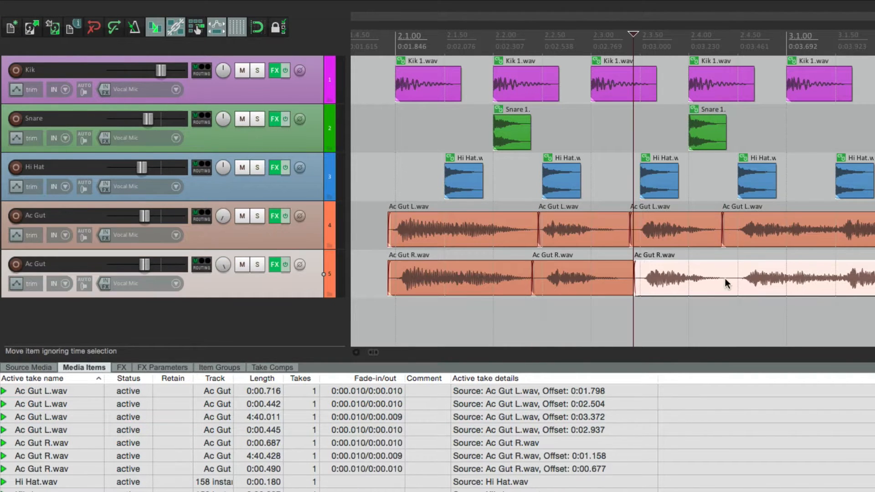
pyautogui.click(725, 277)
pyautogui.press('s')
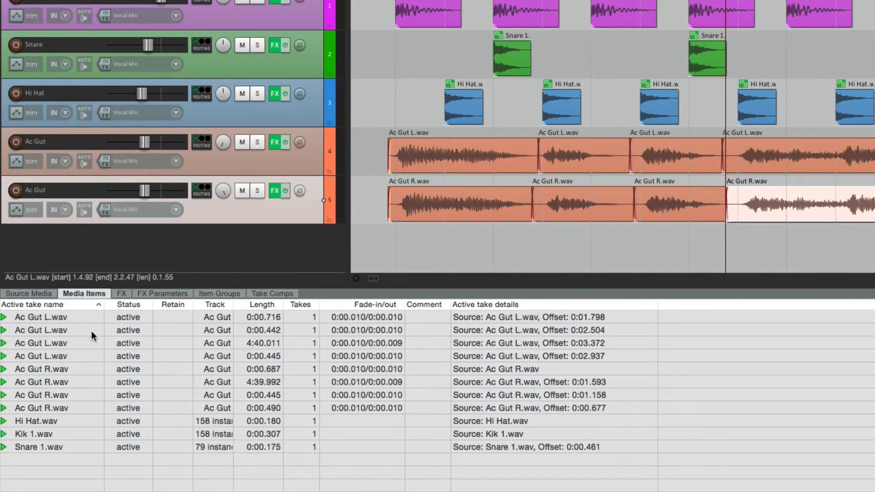
# - Compare the bay's source media list with its media items list, and undo the splits on both Ac Gut tracks
pyautogui.click(32, 293)
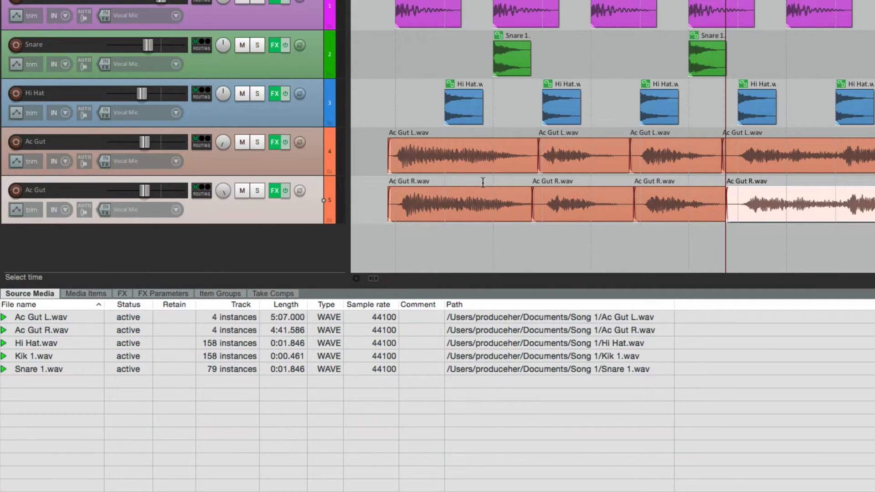
pyautogui.click(90, 297)
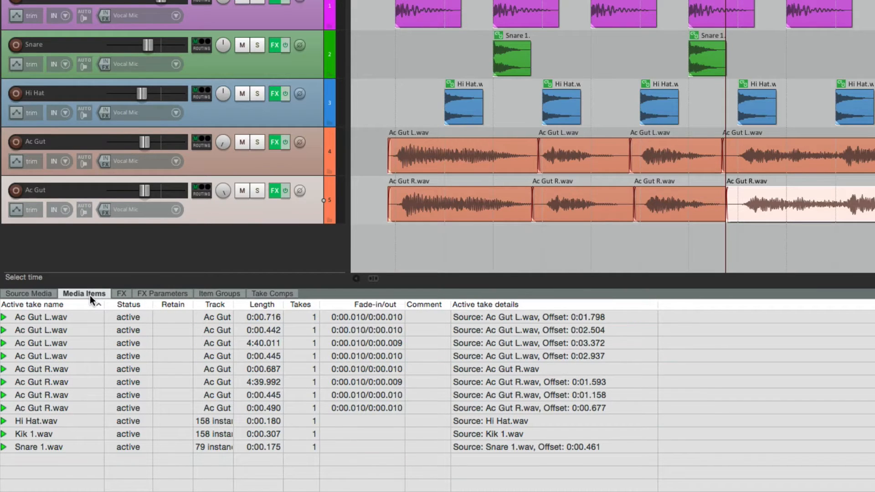
pyautogui.click(50, 296)
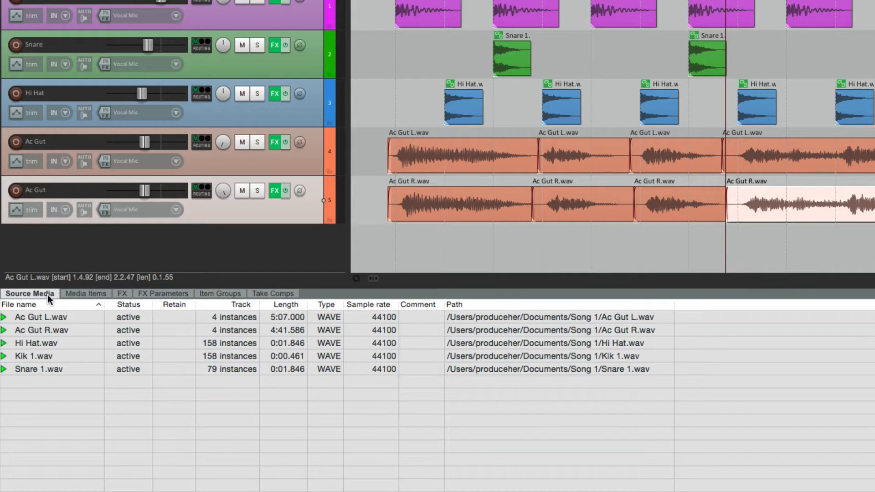
pyautogui.press('super+z')
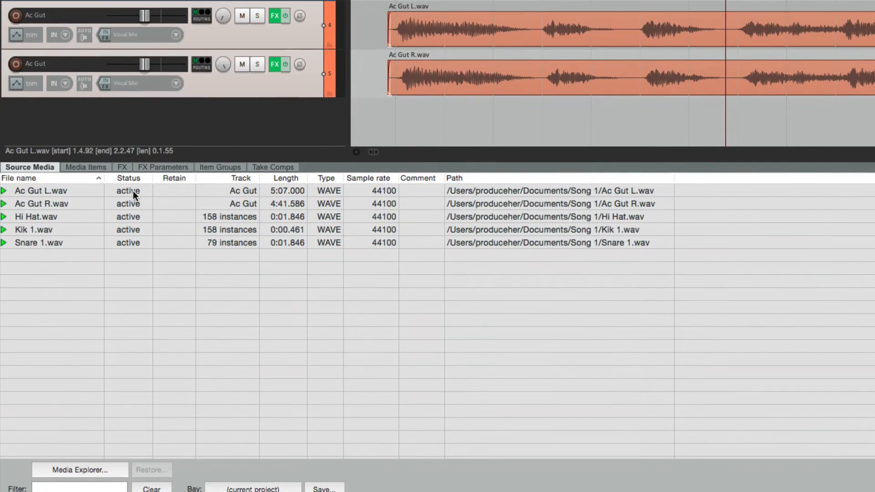
# - Mute Ac Gut L.wav and Ac Gut R.wav together from the source media list, undo the muting and deselect the files
pyautogui.click(91, 190)
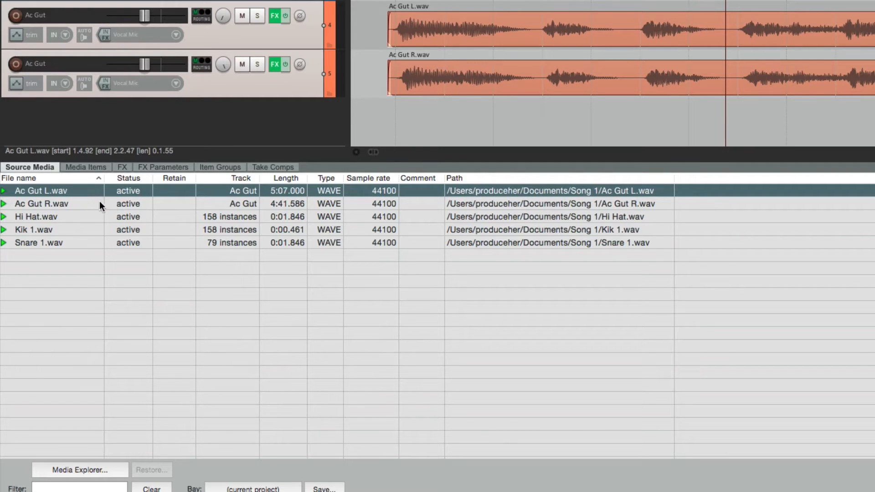
pyautogui.keyDown('shift'); pyautogui.click(95, 203); pyautogui.keyUp('shift')
pyautogui.rightClick(91, 191)
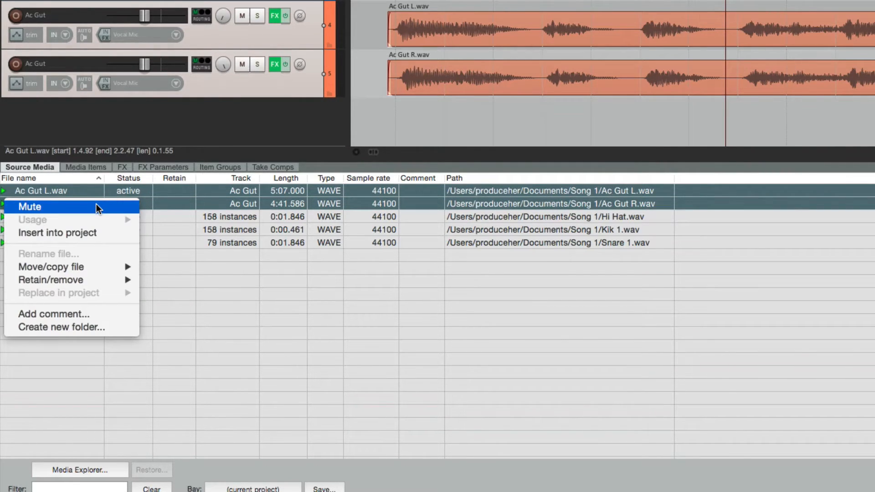
pyautogui.click(96, 206)
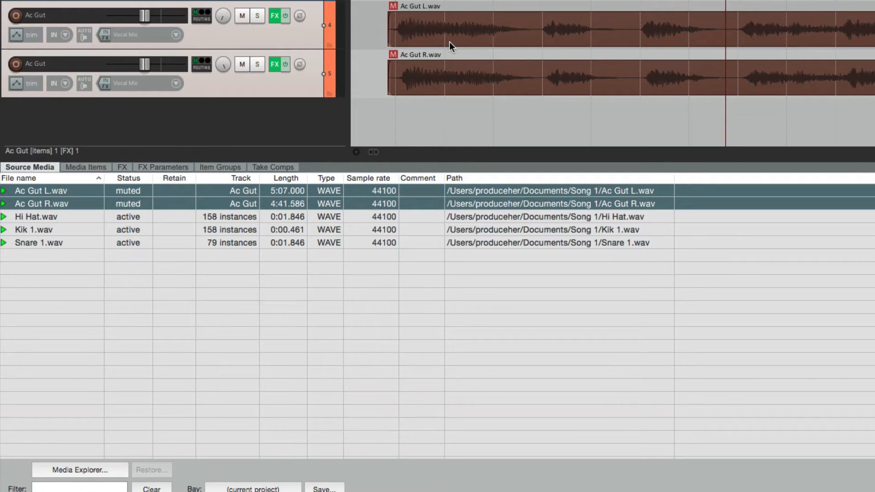
pyautogui.press('super+z')
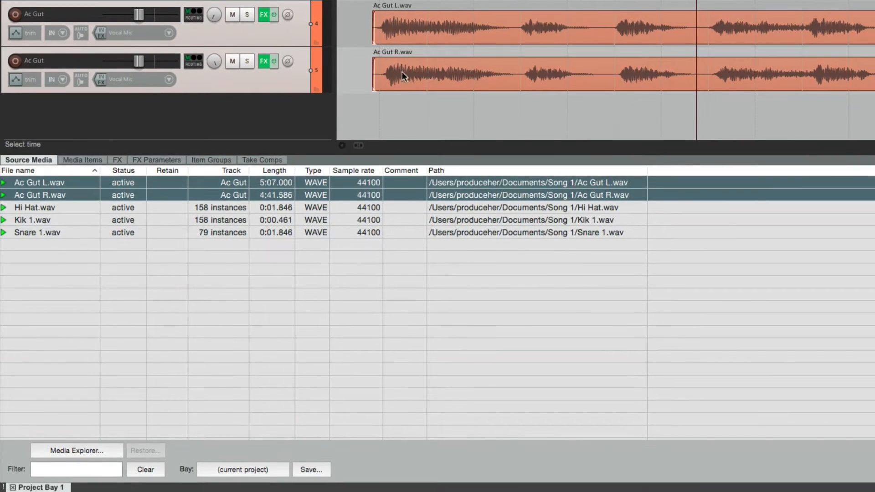
pyautogui.click(189, 269)
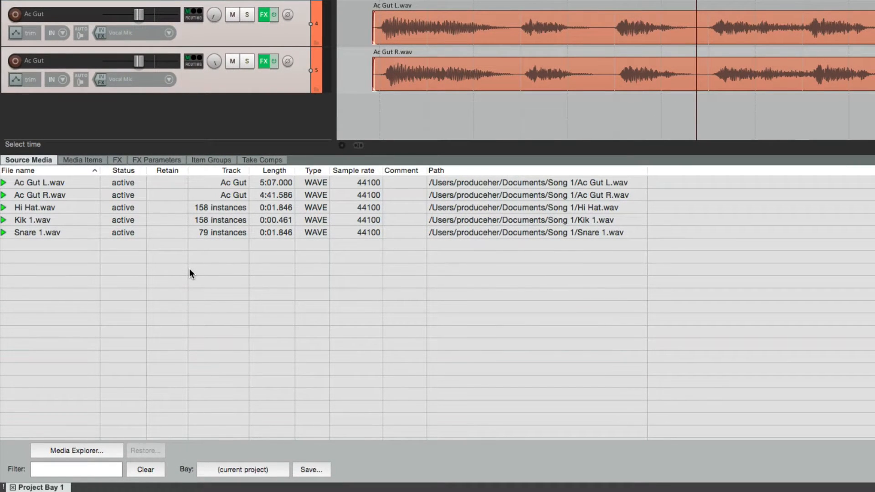
# - Filter the source media by "ac gut" and mute both Ac Gut files
pyautogui.click(110, 469)
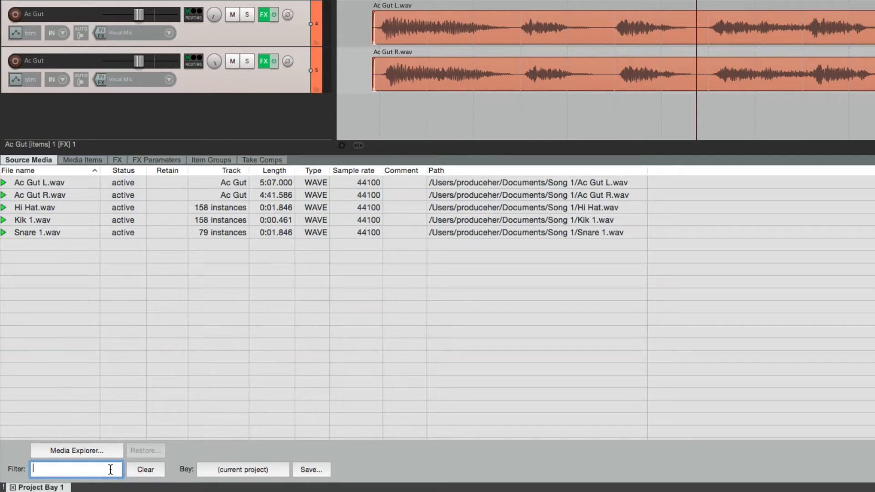
pyautogui.write('ac gut')
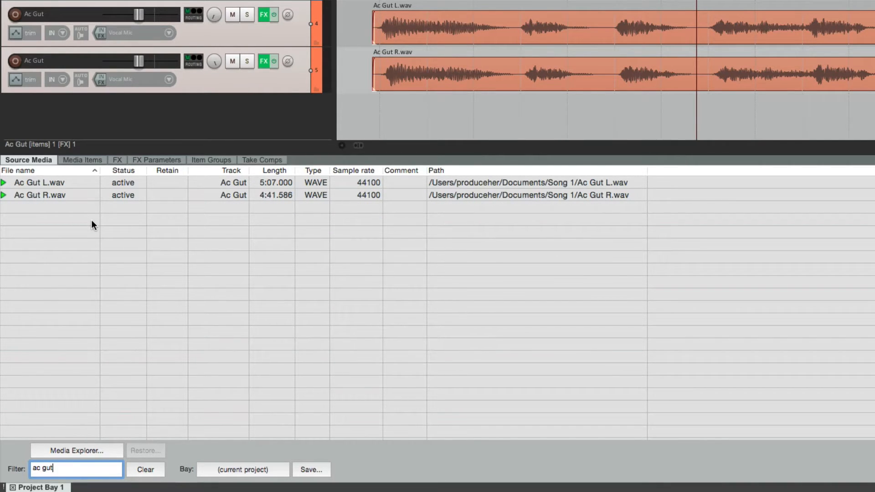
pyautogui.click(85, 195)
pyautogui.keyDown('shift'); pyautogui.click(87, 183); pyautogui.keyUp('shift')
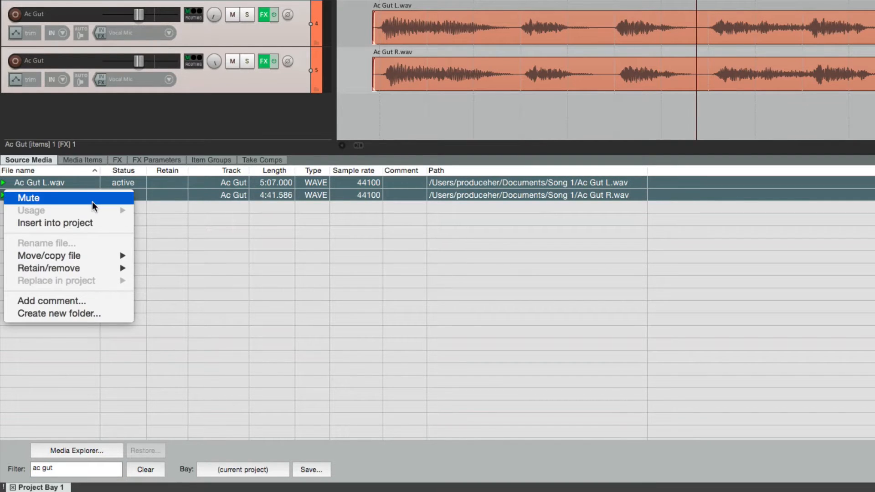
pyautogui.click(92, 201)
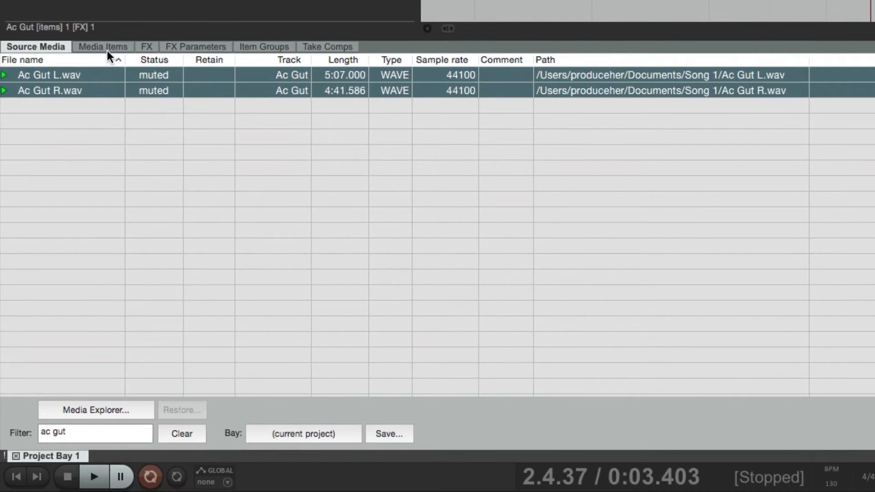
# - Filter the bay by "kik", check the media items and source media lists, and clear the filter
pyautogui.click(108, 47)
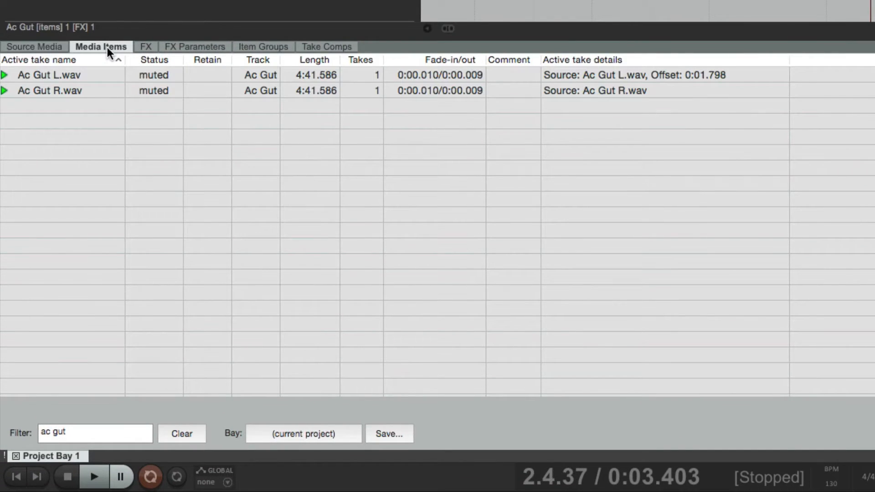
pyautogui.click(120, 433)
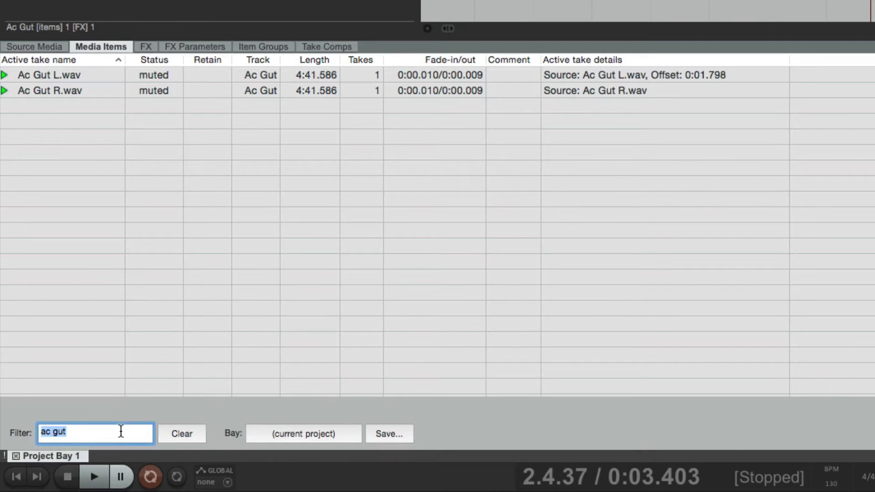
pyautogui.write('kik')
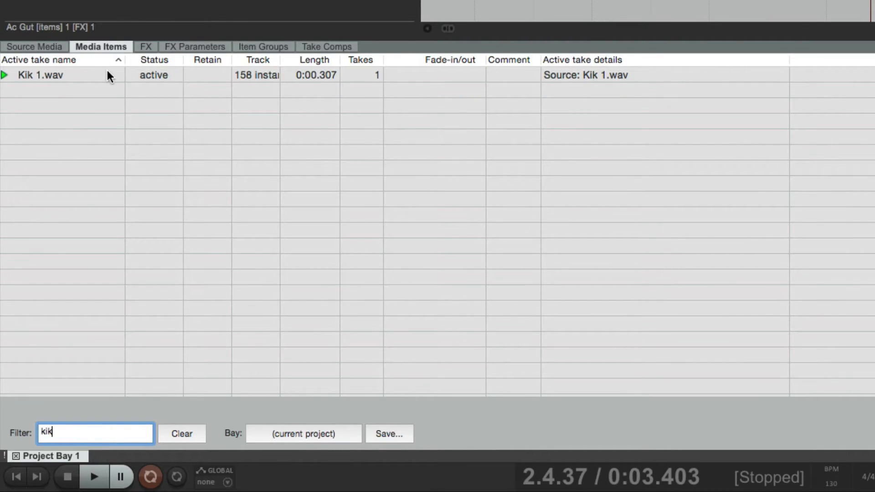
pyautogui.click(56, 46)
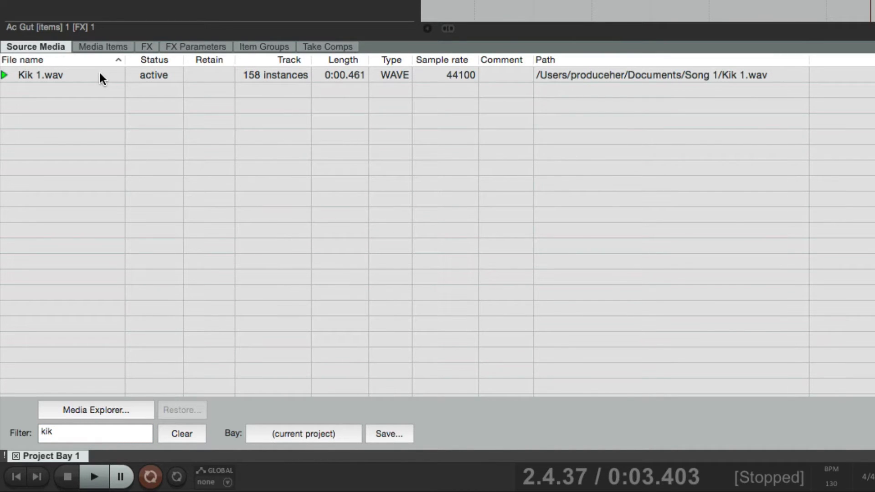
pyautogui.click(182, 432)
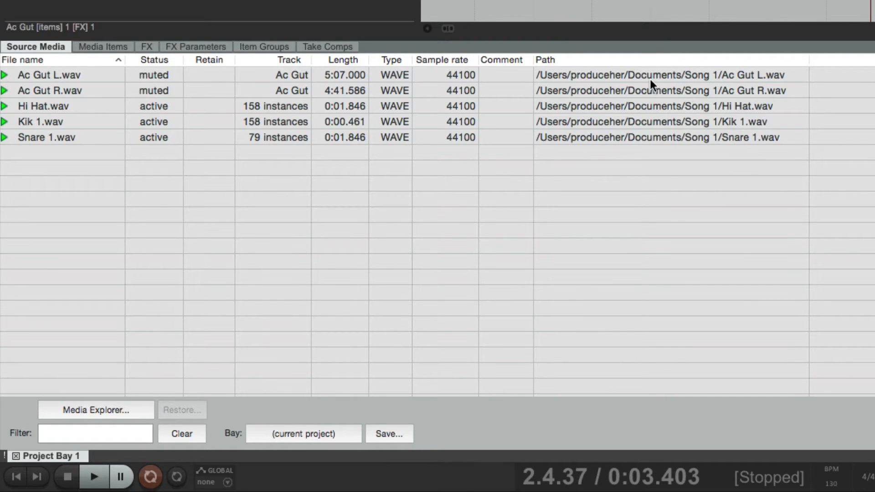
# - Check the file paths in the source media list and review the move and copy options for Hi Hat.wav without applying any
pyautogui.click(699, 79)
pyautogui.click(695, 91)
pyautogui.click(700, 105)
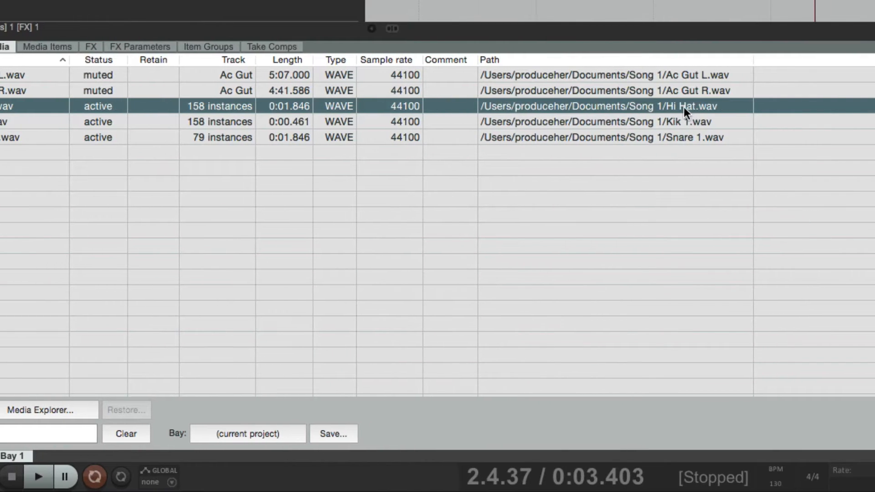
pyautogui.rightClick(684, 108)
pyautogui.moveTo(617, 200)
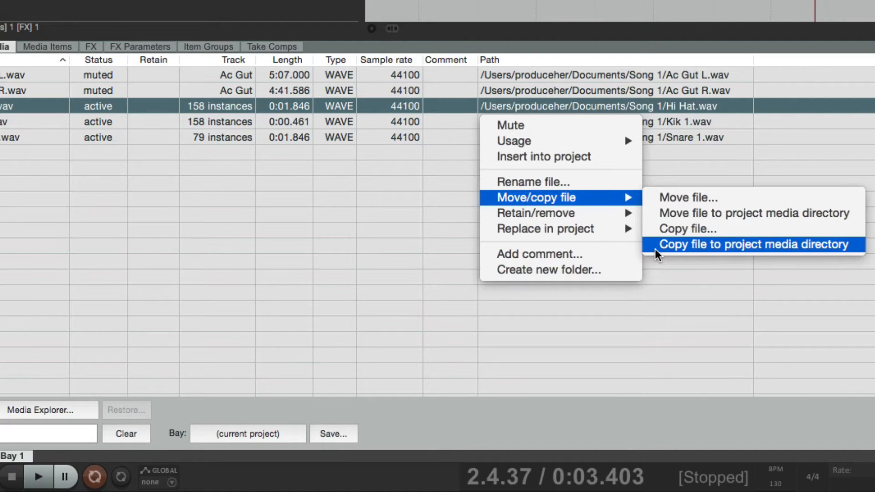
pyautogui.click(665, 282)
pyautogui.click(665, 282)
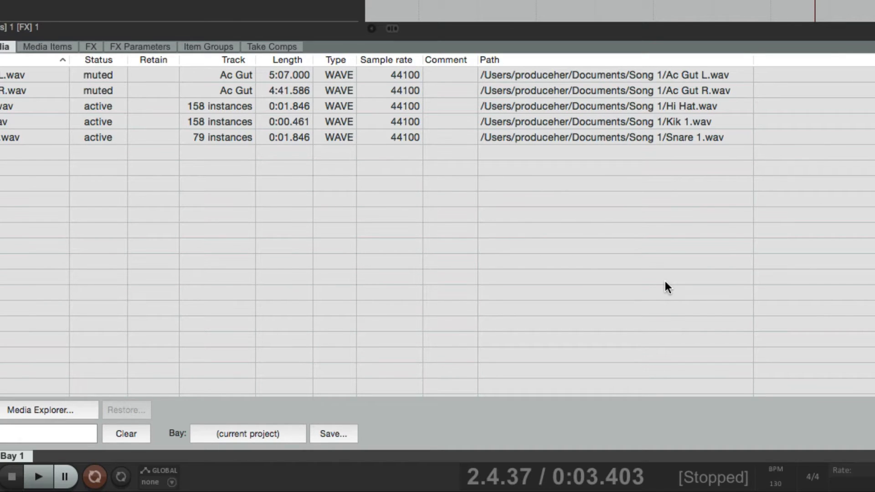
# - Enable copying imported media to the project media directory in the media preferences and save the change
pyautogui.press('super+comma')
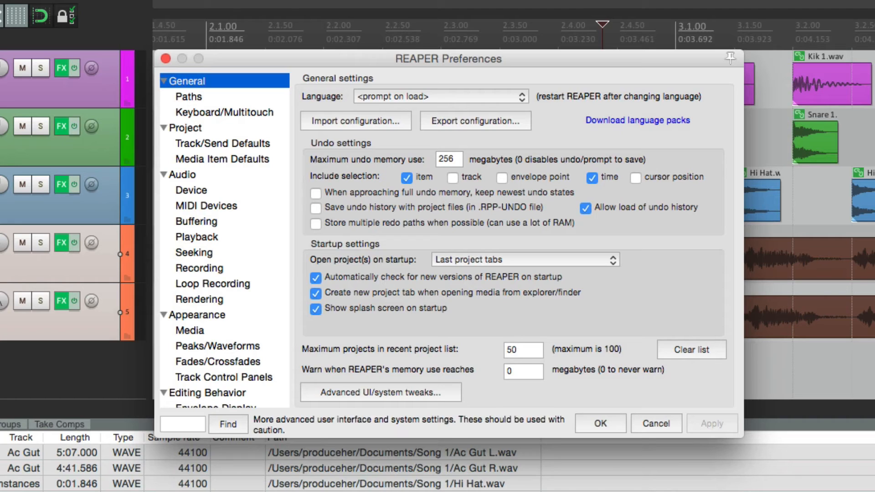
pyautogui.scroll(-5, 230, 252)
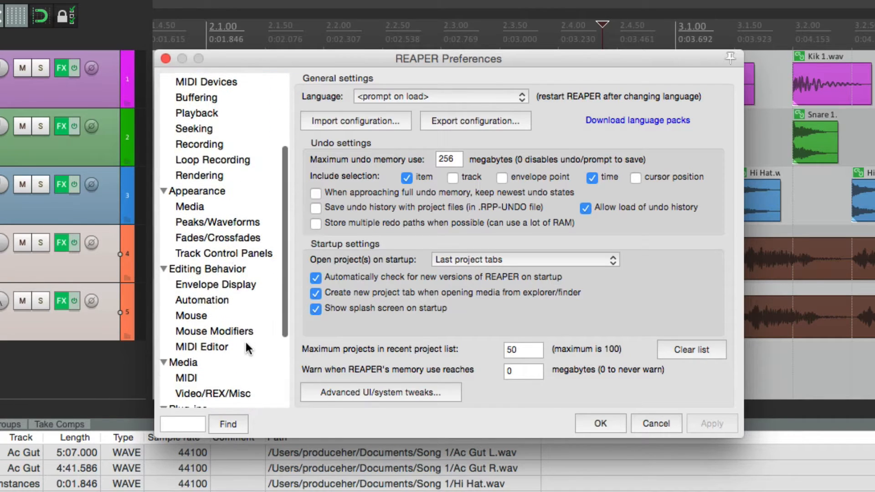
pyautogui.click(246, 359)
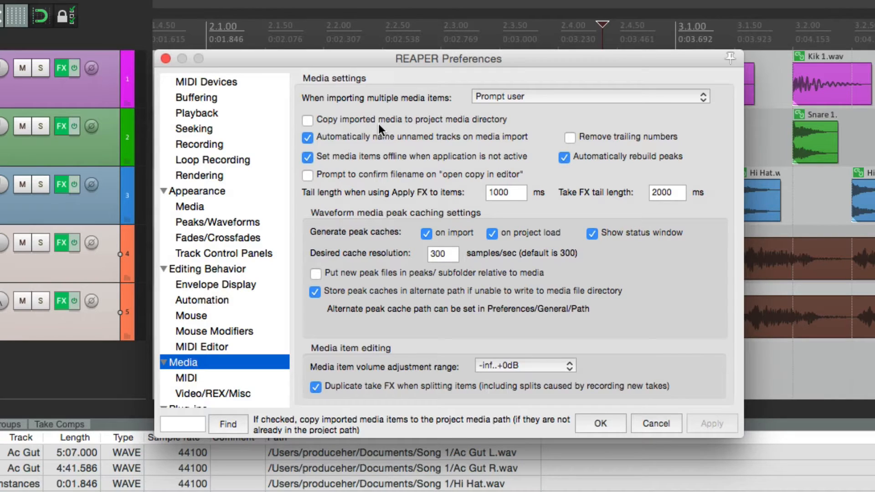
pyautogui.click(307, 121)
pyautogui.click(605, 419)
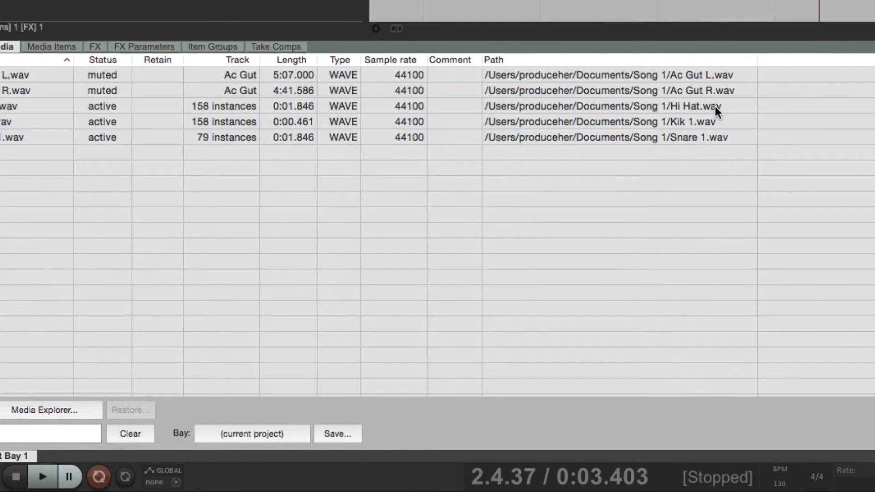
# - Examine the options for moving or copying Hi Hat.wav, including those for the project media directory
pyautogui.rightClick(684, 106)
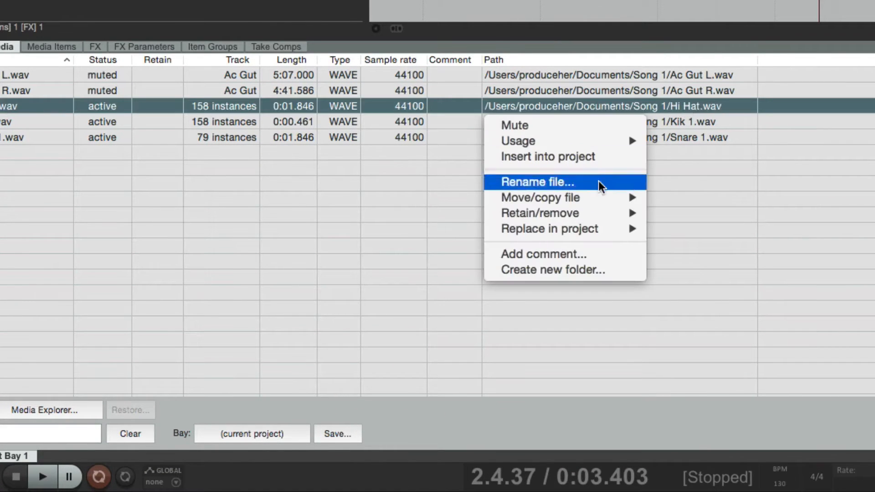
pyautogui.moveTo(589, 198)
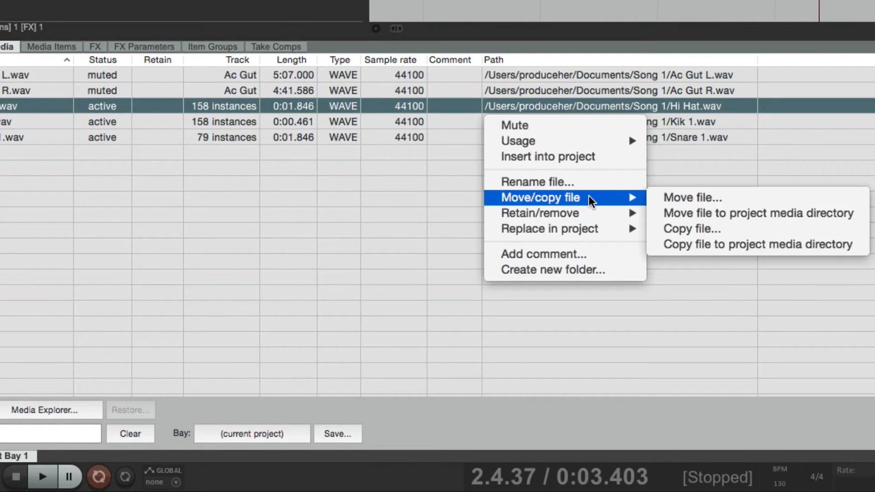
pyautogui.click(671, 246)
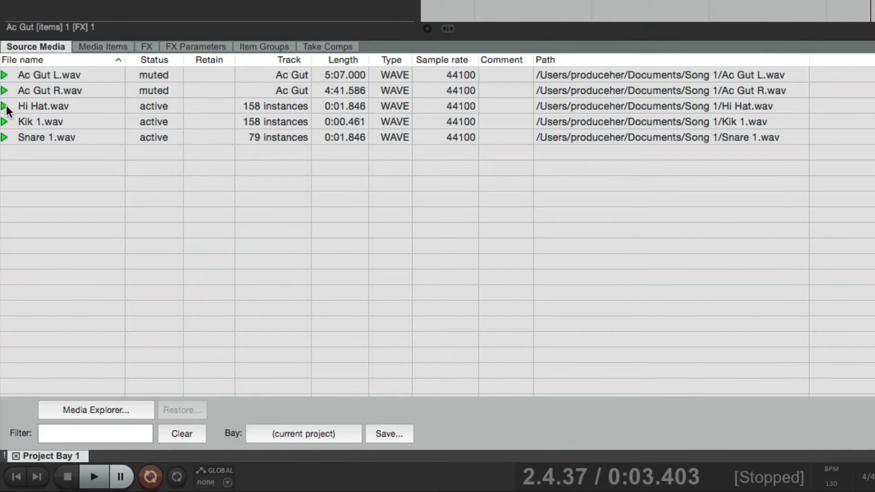
# - Preview the Hi Hat.wav, Kik 1.wav and Snare 1.wav source files from the bay
pyautogui.click(5, 106)
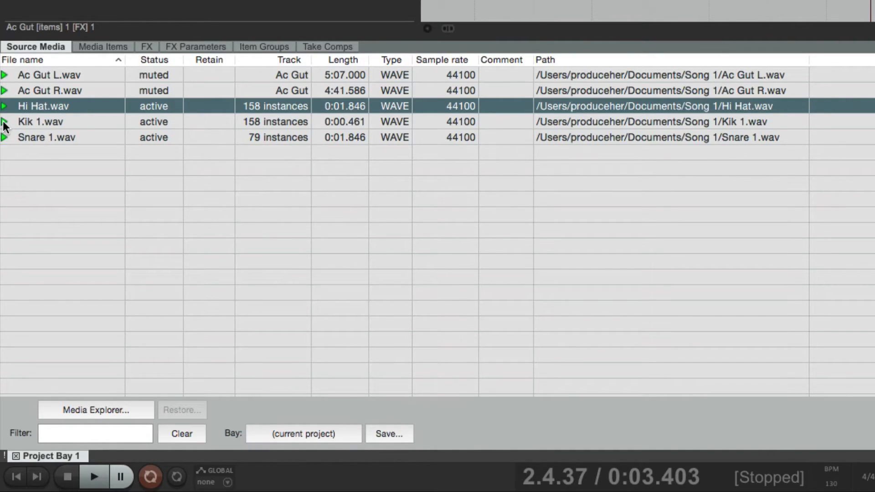
pyautogui.click(5, 122)
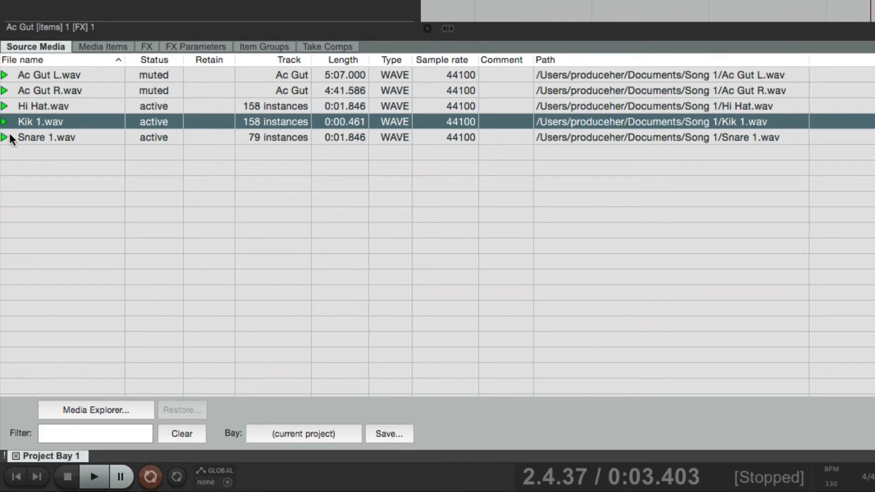
pyautogui.click(4, 137)
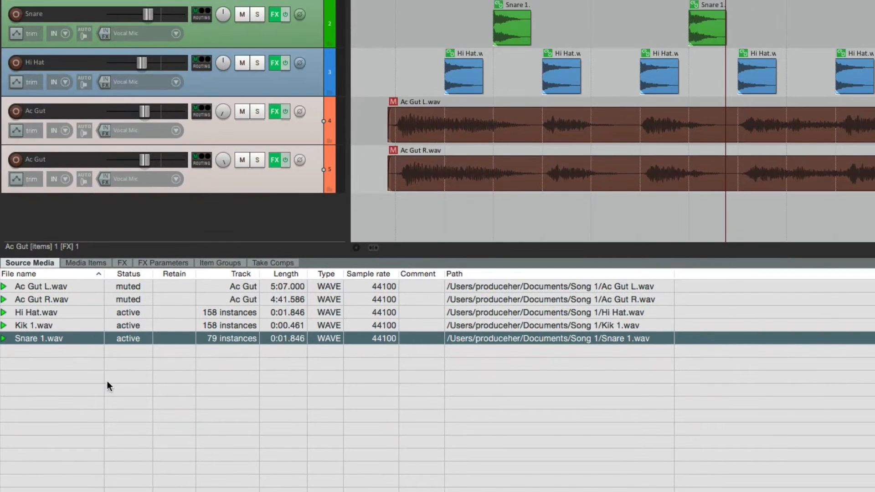
# - Look through where Hi Hat.wav is used in the project and go to its instance at 0:03.000
pyautogui.click(87, 315)
pyautogui.rightClick(81, 313)
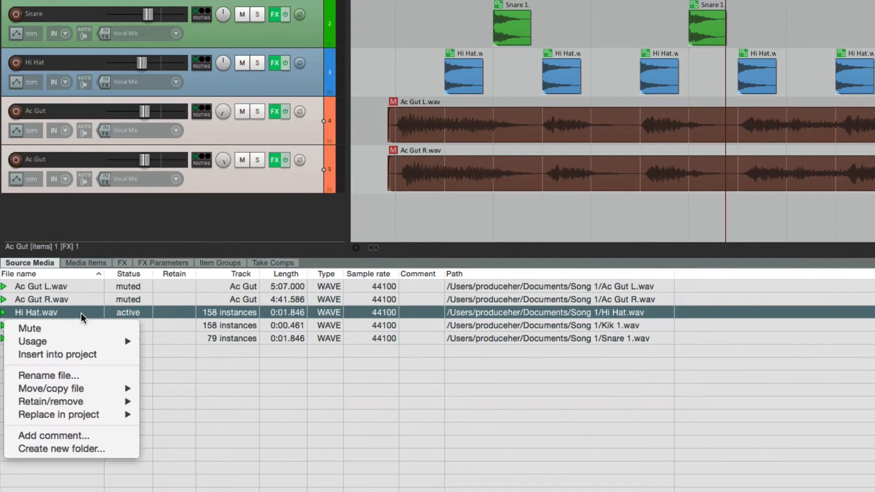
pyautogui.moveTo(78, 339)
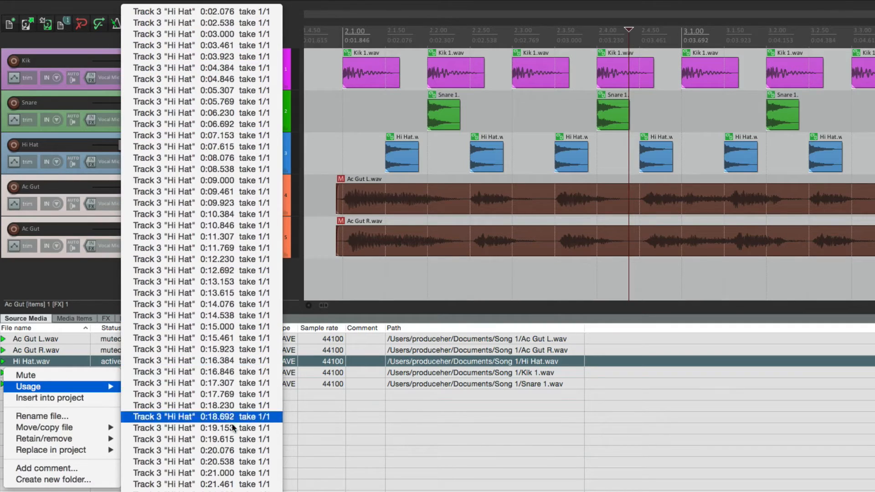
pyautogui.click(363, 143)
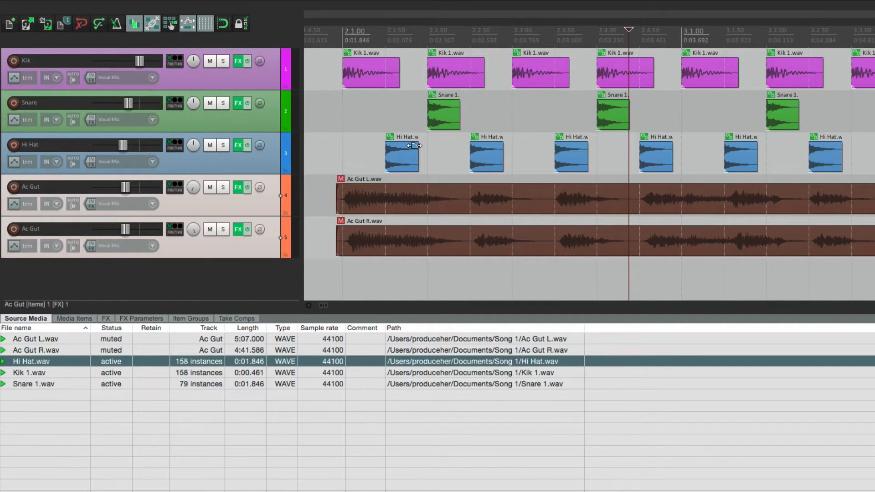
pyautogui.rightClick(71, 361)
pyautogui.moveTo(68, 388)
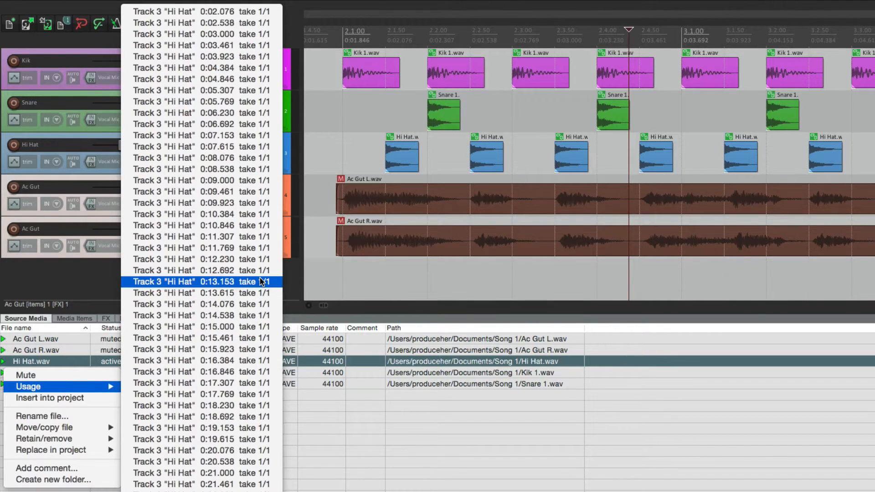
pyautogui.click(262, 36)
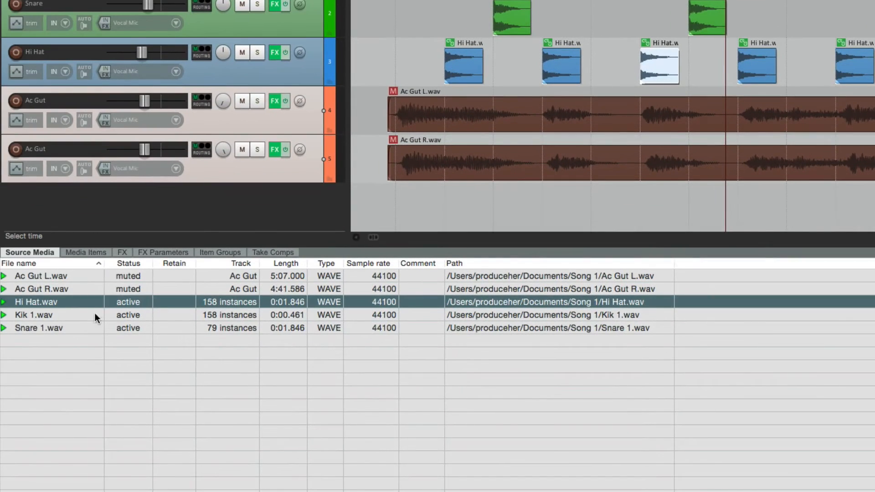
# - Find where Snare 1.wav is used in the project and go to its instance at 0:02.307
pyautogui.click(80, 326)
pyautogui.rightClick(81, 326)
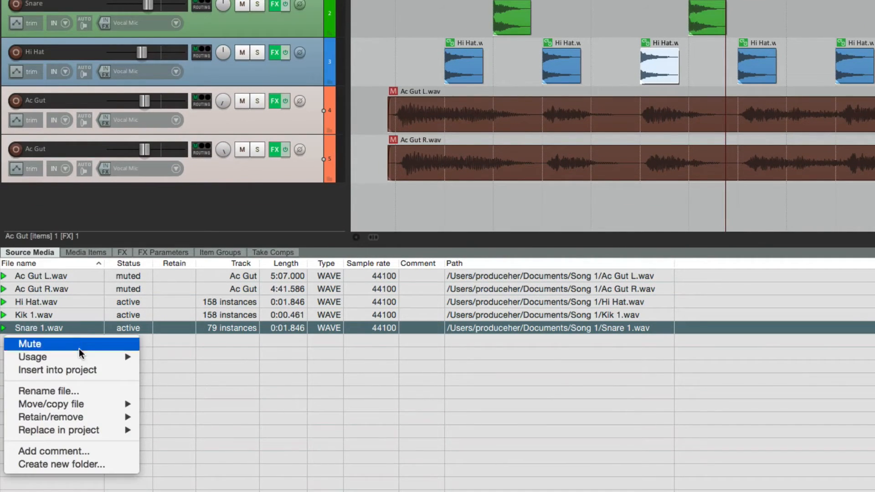
pyautogui.moveTo(79, 354)
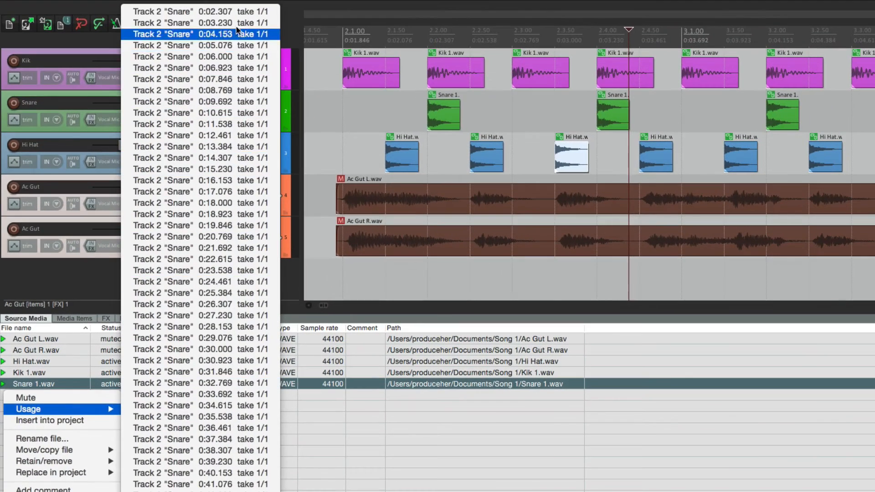
pyautogui.click(236, 14)
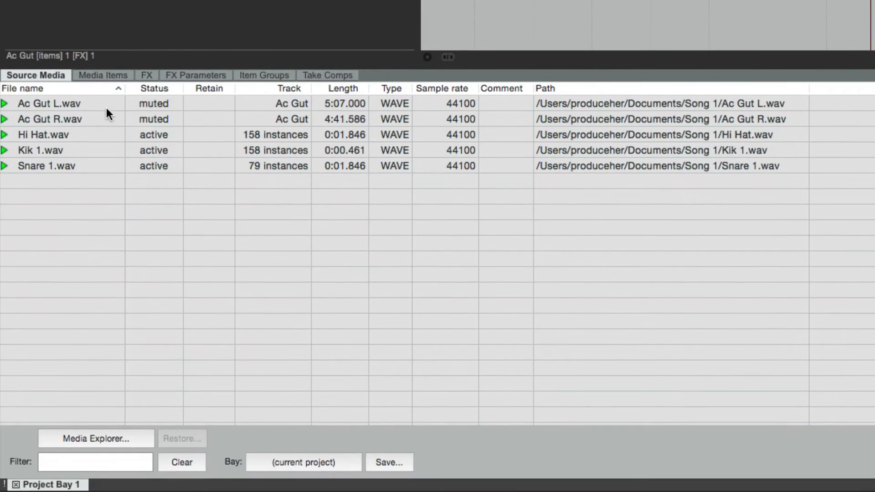
# - Compare the rename options for Ac Gut L.wav in the source media and media items lists without applying any
pyautogui.rightClick(104, 108)
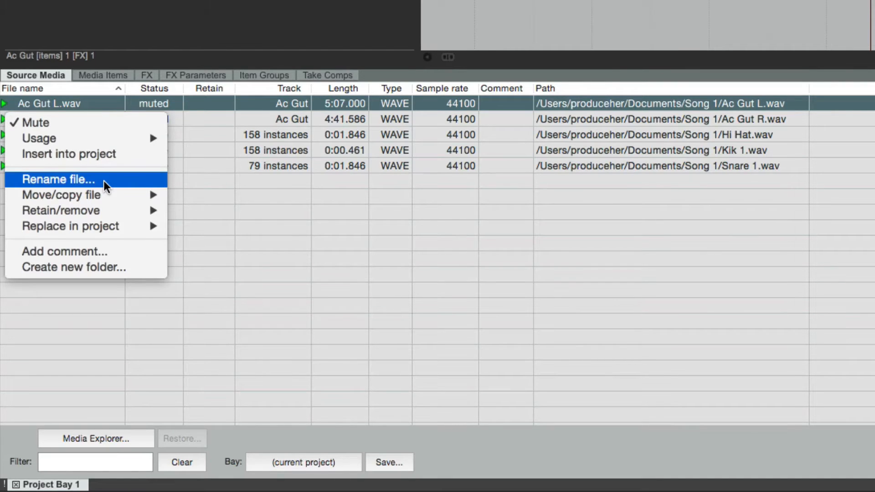
pyautogui.click(194, 183)
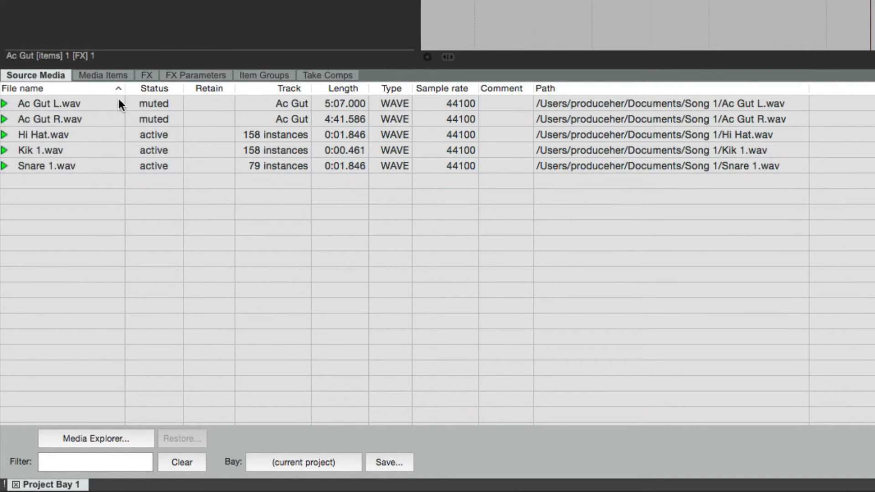
pyautogui.click(110, 75)
pyautogui.rightClick(79, 100)
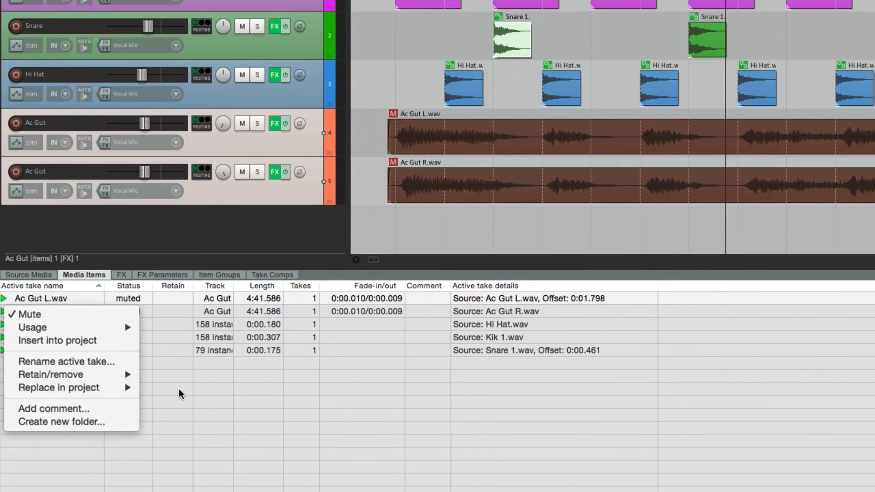
pyautogui.click(214, 212)
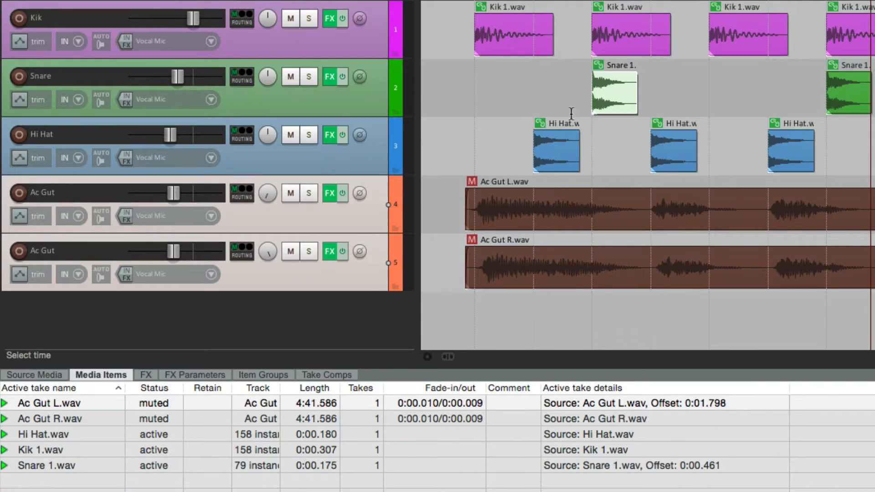
pyautogui.click(549, 86)
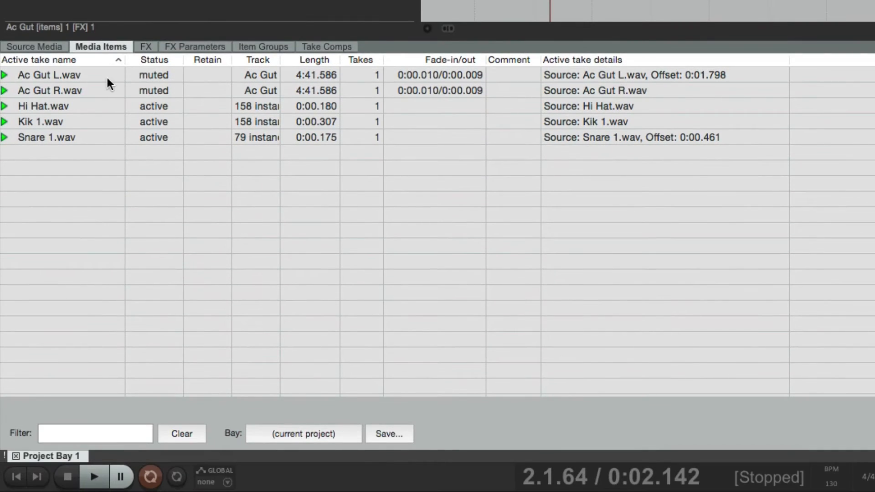
# - Review the retain and remove options for the Ac Gut L.wav media item without changing them
pyautogui.rightClick(103, 72)
pyautogui.moveTo(31, 171)
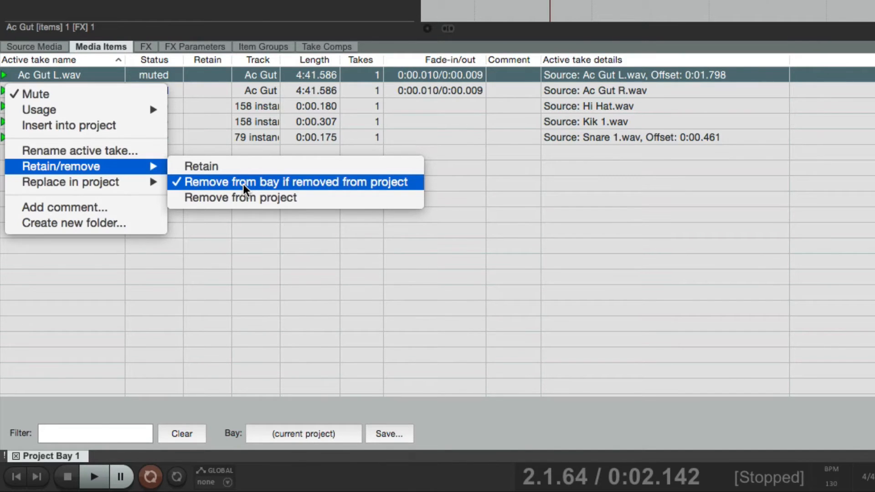
pyautogui.click(297, 266)
pyautogui.click(298, 266)
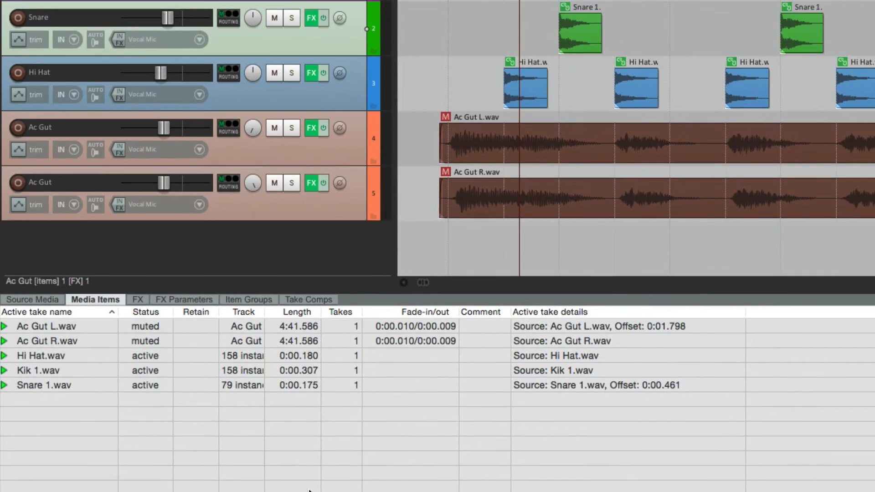
# - Select all items on the Hi Hat track and delete them from the project
pyautogui.click(478, 85)
pyautogui.doubleClick(337, 94)
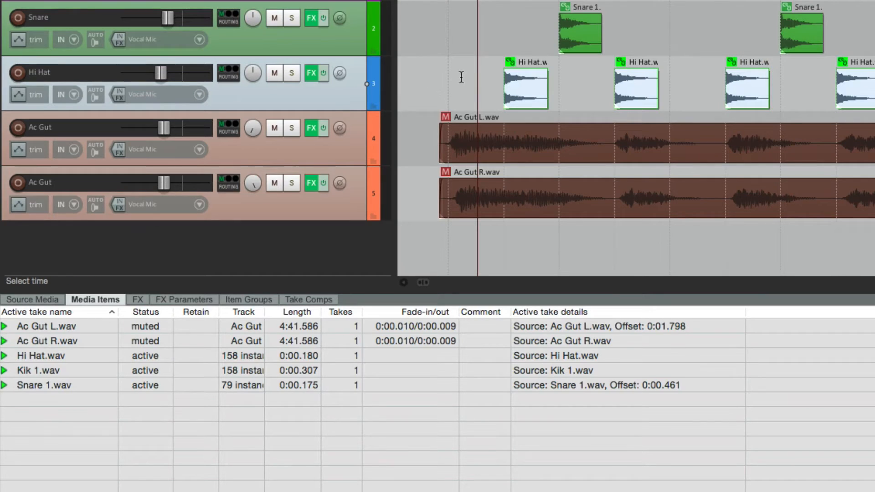
pyautogui.press('Delete')
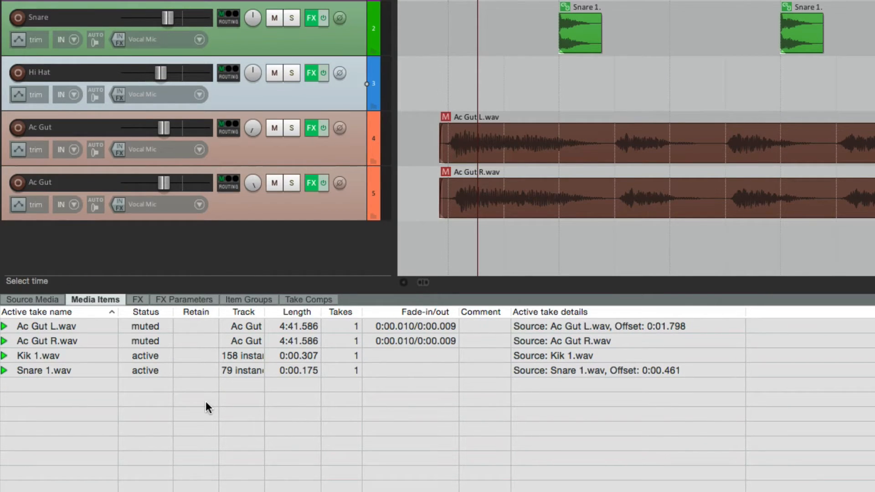
# - Show the source media list and set Hi Hat.wav to Retain
pyautogui.click(48, 300)
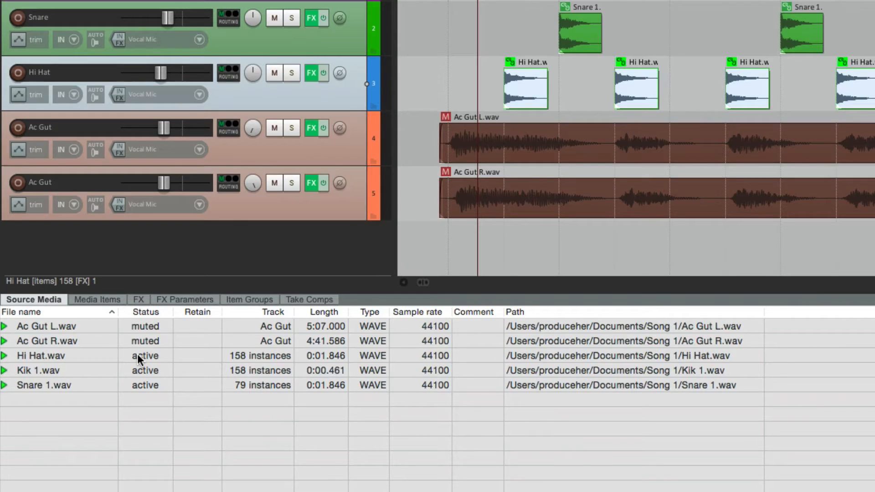
pyautogui.click(202, 354)
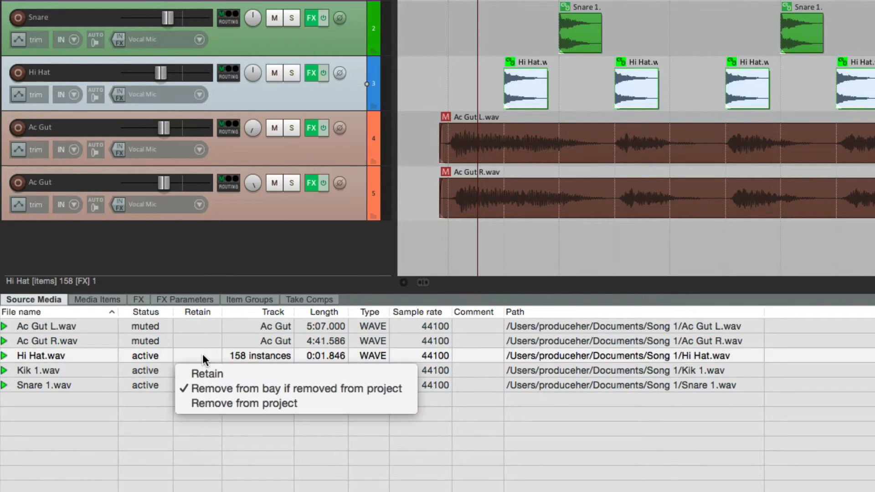
pyautogui.click(251, 374)
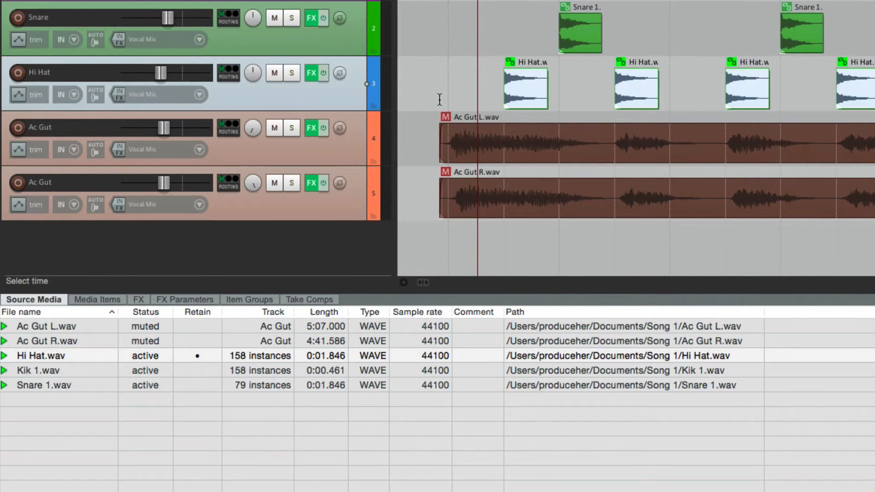
# - Delete all items on the Hi Hat track, check Hi Hat.wav's status in the bay, and undo the deletion
pyautogui.click(437, 211)
pyautogui.doubleClick(338, 98)
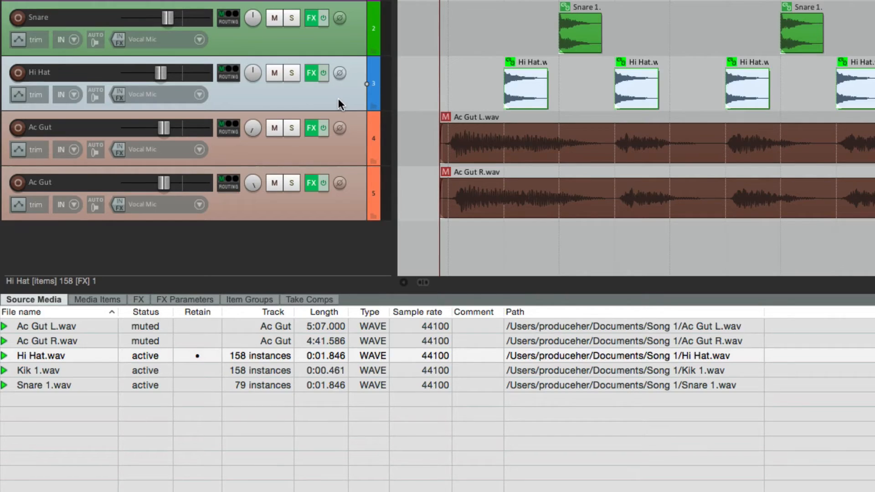
pyautogui.press('Delete')
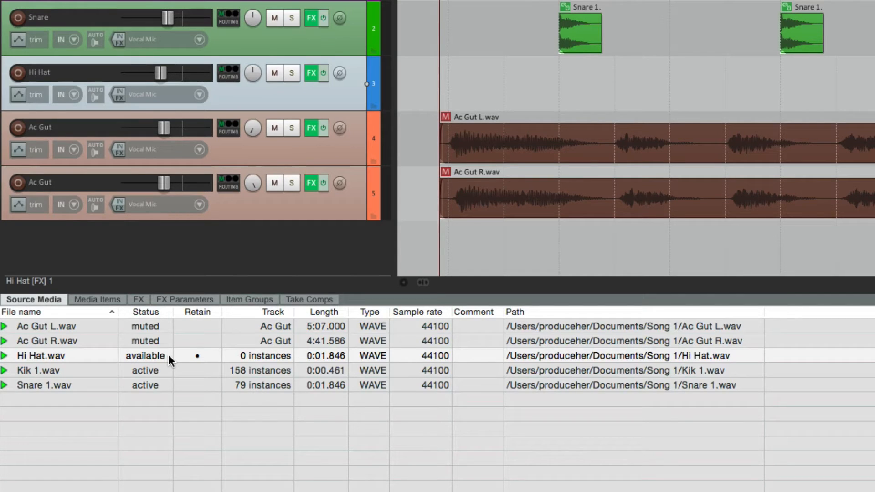
pyautogui.press('super+z')
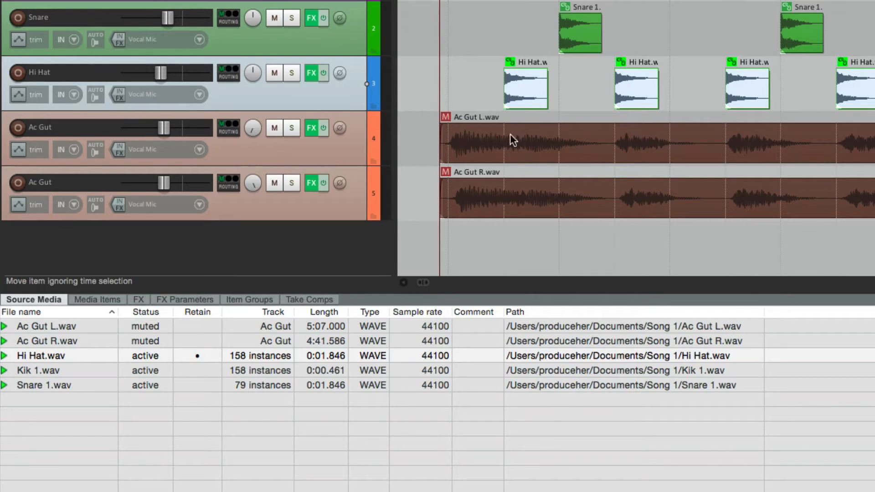
# - Unmute both Ac Gut items and set Hi Hat.wav to be removed from the bay if removed from the project
pyautogui.click(446, 116)
pyautogui.click(445, 172)
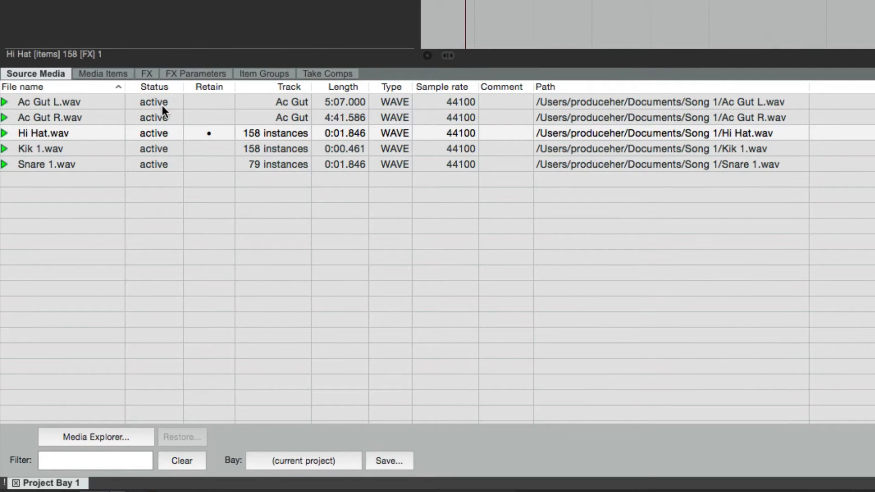
pyautogui.rightClick(206, 132)
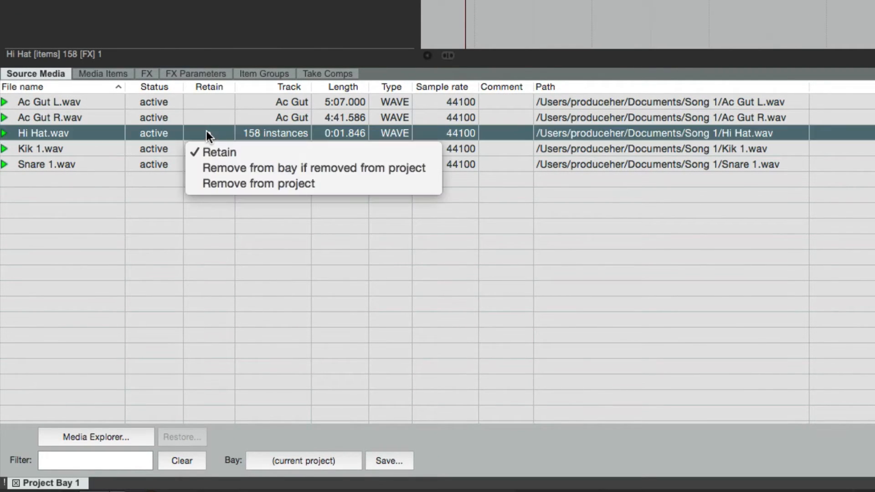
pyautogui.click(186, 167)
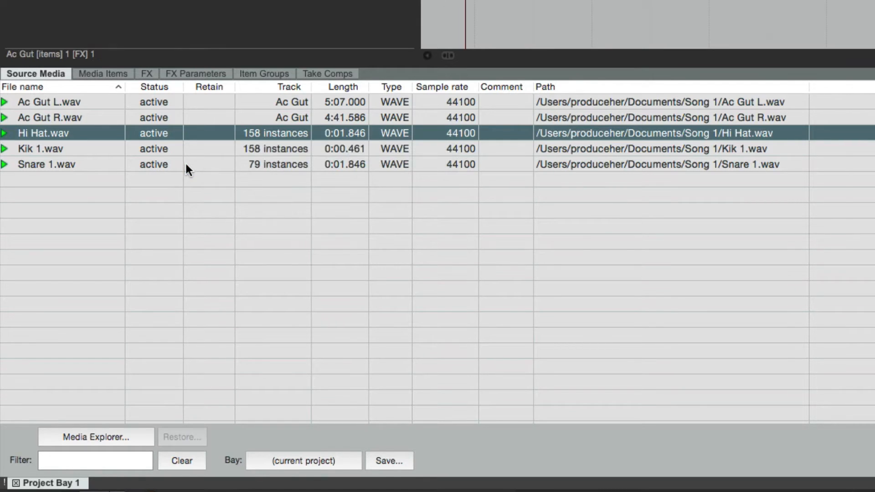
# - Review the replace-in-project options for Hi Hat.wav without replacing any instance
pyautogui.rightClick(113, 134)
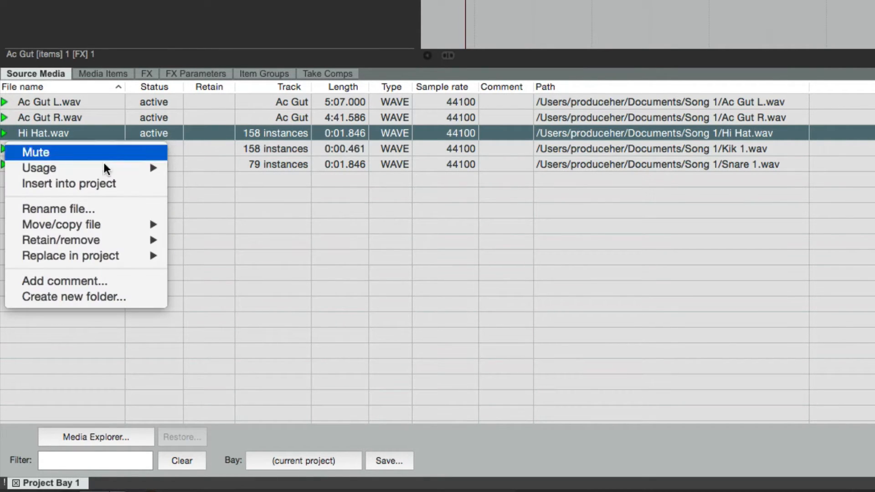
pyautogui.moveTo(63, 256)
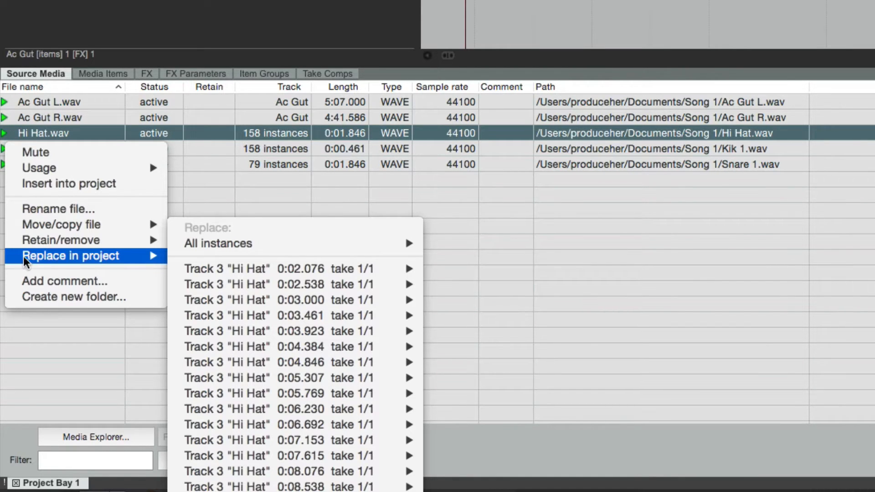
pyautogui.click(109, 339)
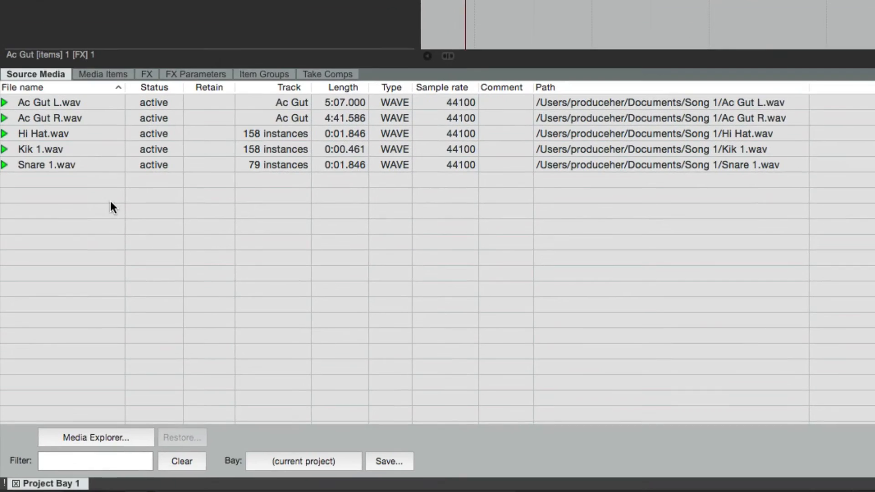
# - Replace all project instances of Kik 1.wav with 909 Kik 1.wav from Drum Sounds > 909 Library, and undo the replacement
pyautogui.click(97, 149)
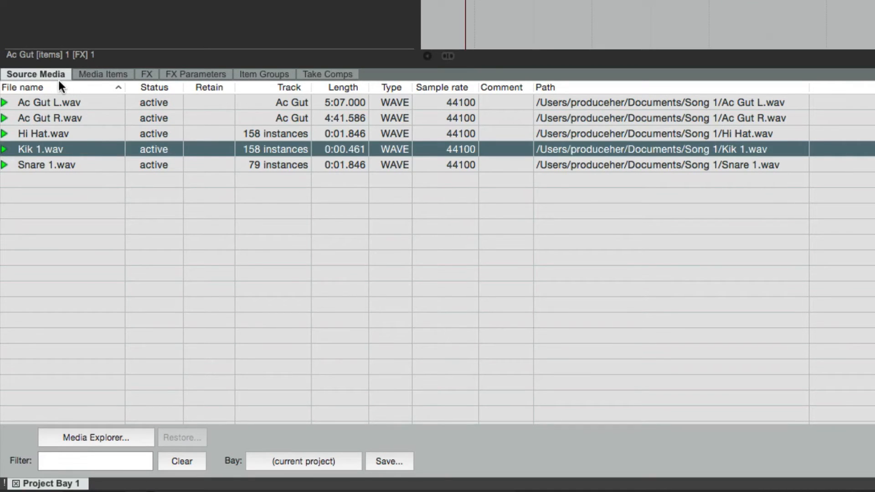
pyautogui.rightClick(96, 143)
pyautogui.moveTo(76, 277)
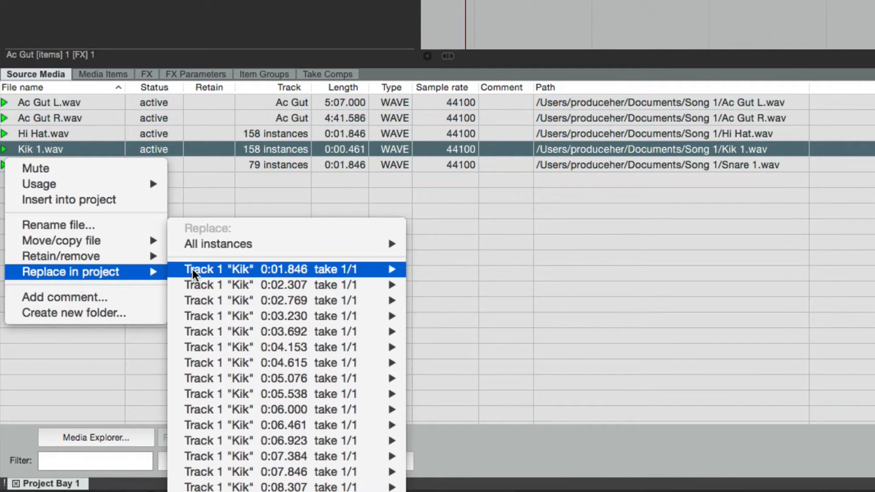
pyautogui.moveTo(193, 269)
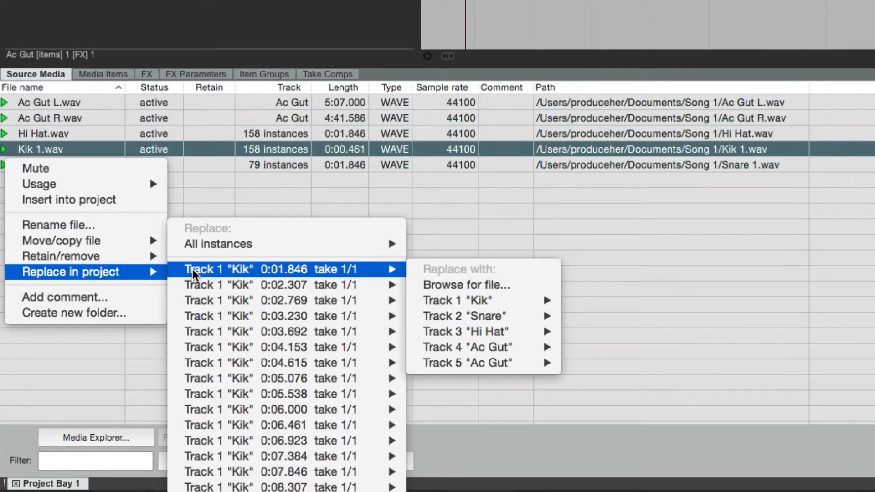
pyautogui.moveTo(195, 247)
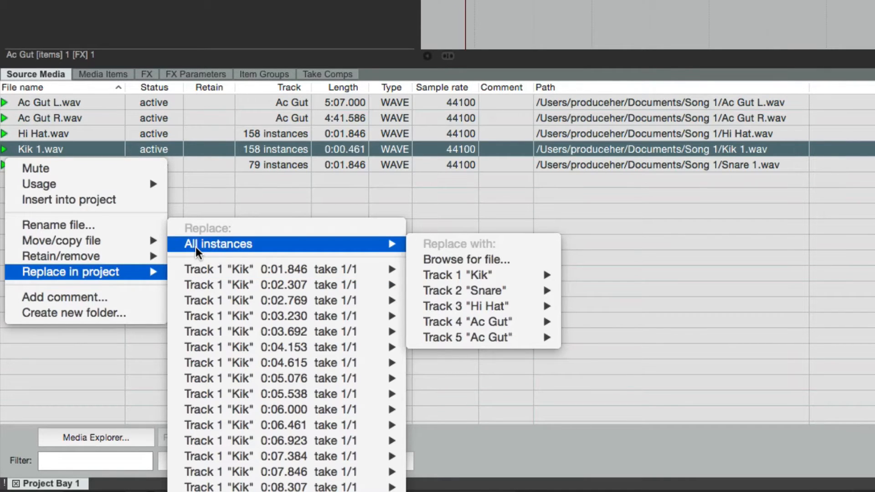
pyautogui.moveTo(452, 292)
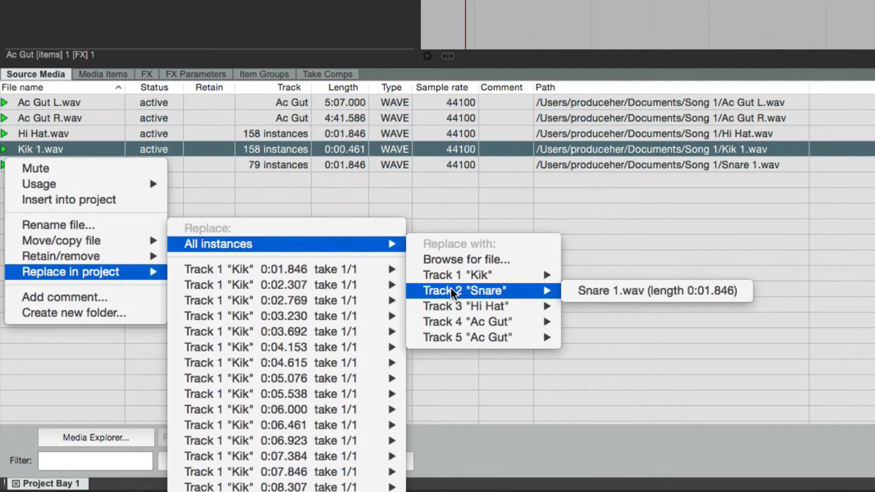
pyautogui.click(458, 260)
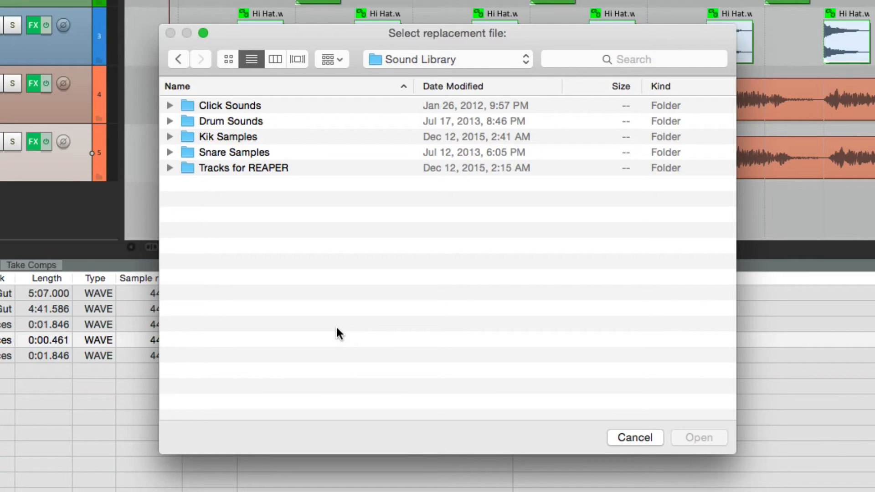
pyautogui.doubleClick(315, 122)
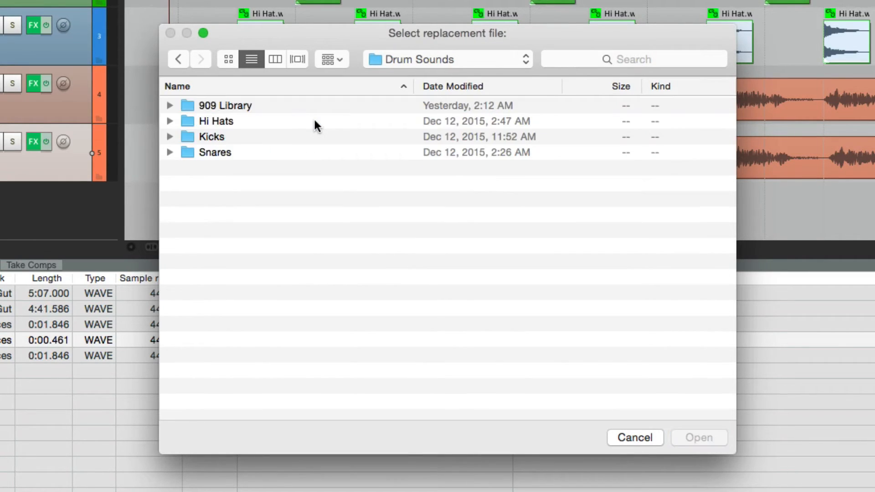
pyautogui.doubleClick(303, 107)
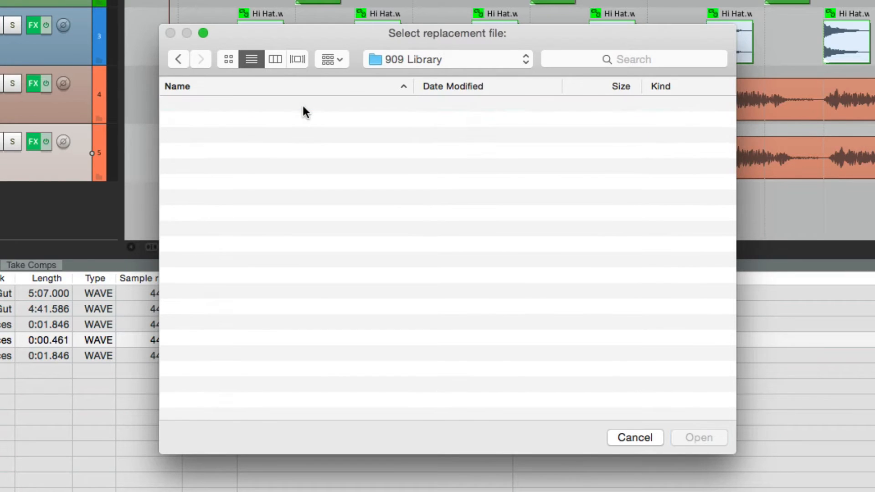
pyautogui.click(278, 106)
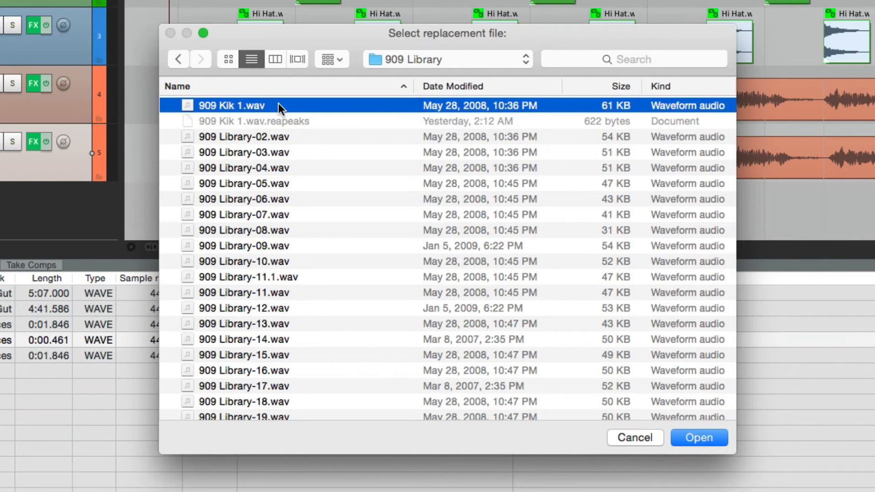
pyautogui.press('Return')
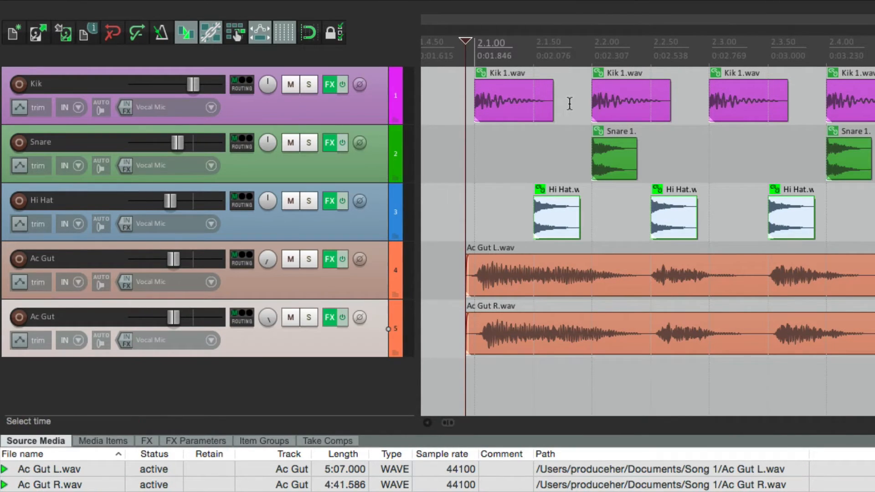
pyautogui.press('super+z')
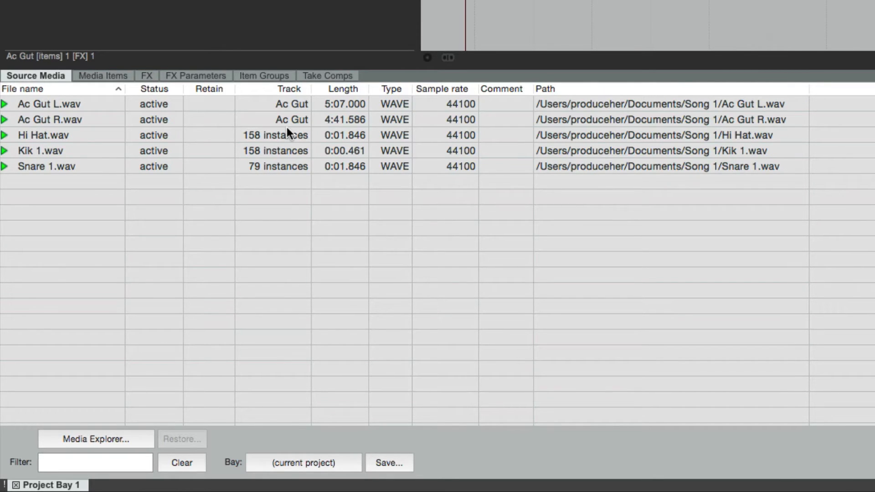
# - Set Kik 1.wav to Retain and replace all its instances with 909 Kik 1.wav from the 909 Library folder
pyautogui.click(201, 151)
pyautogui.click(204, 164)
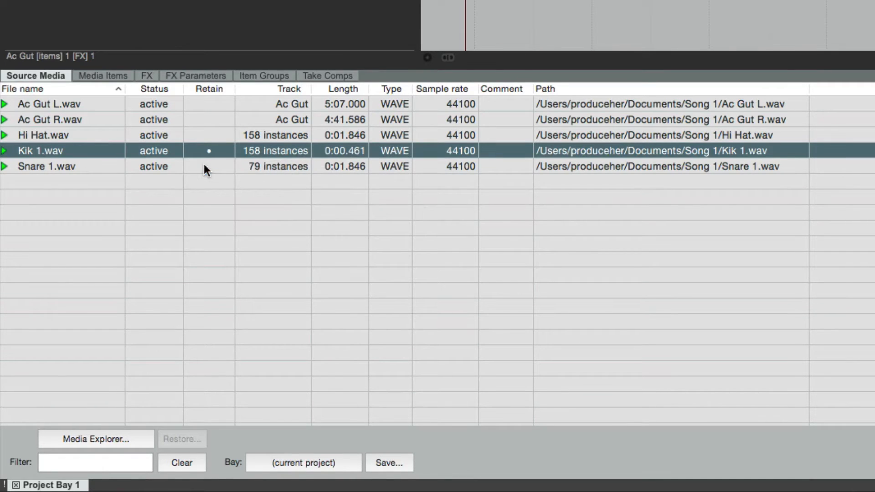
pyautogui.rightClick(110, 152)
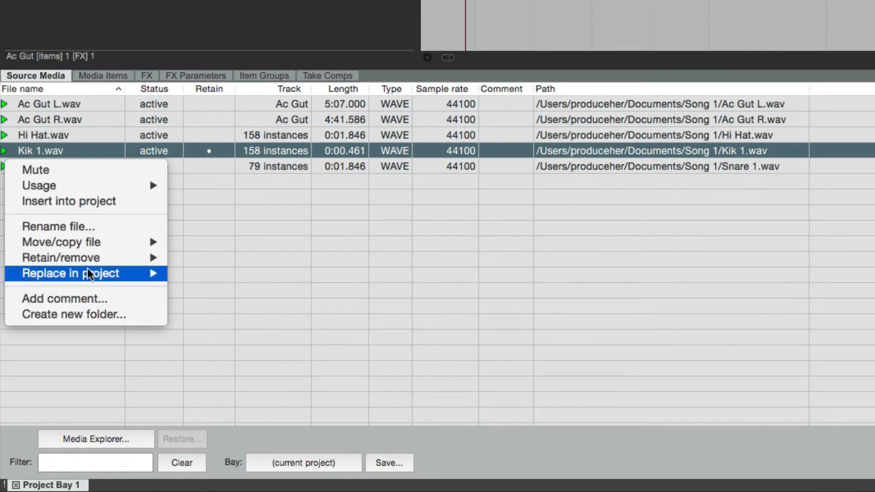
pyautogui.moveTo(88, 273)
pyautogui.moveTo(189, 255)
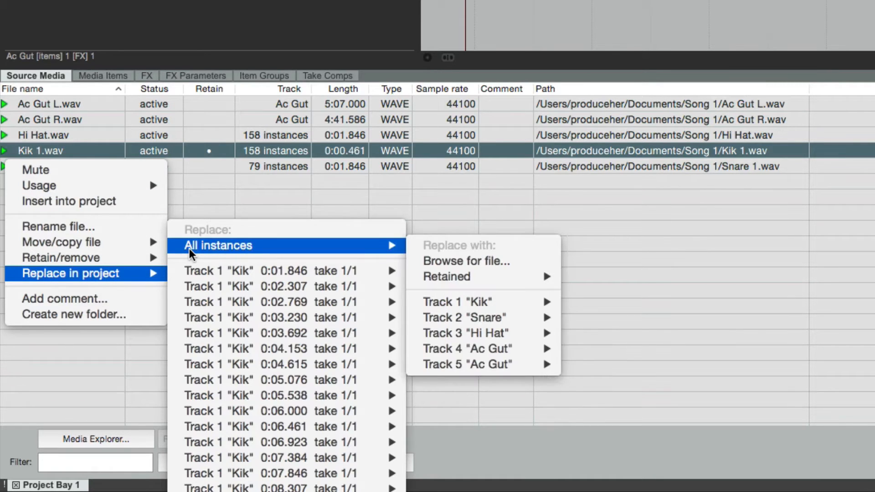
pyautogui.click(426, 261)
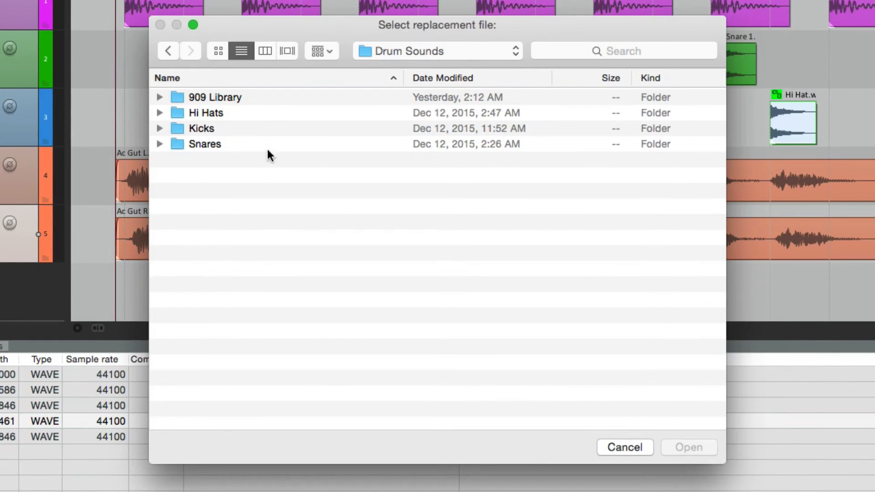
pyautogui.doubleClick(280, 96)
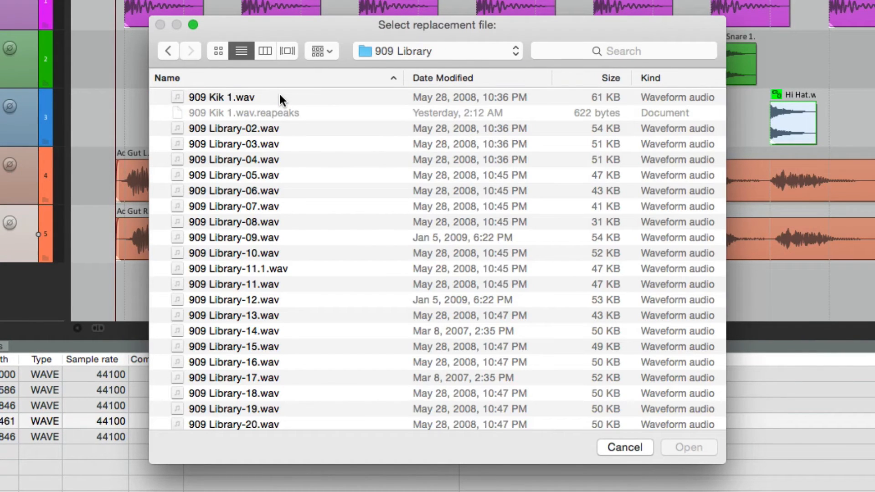
pyautogui.doubleClick(280, 94)
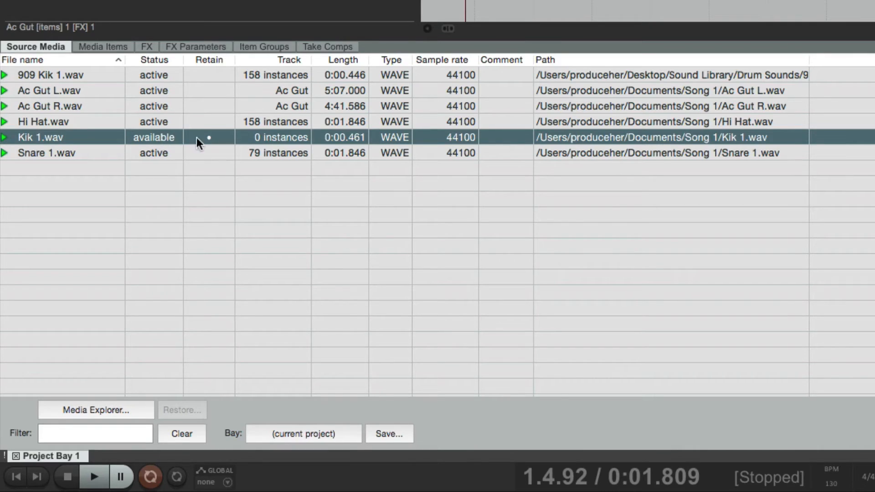
# - Set 909 Kik 1.wav to Retain and replace all its instances with the retained Kik 1.wav
pyautogui.rightClick(209, 75)
pyautogui.click(208, 92)
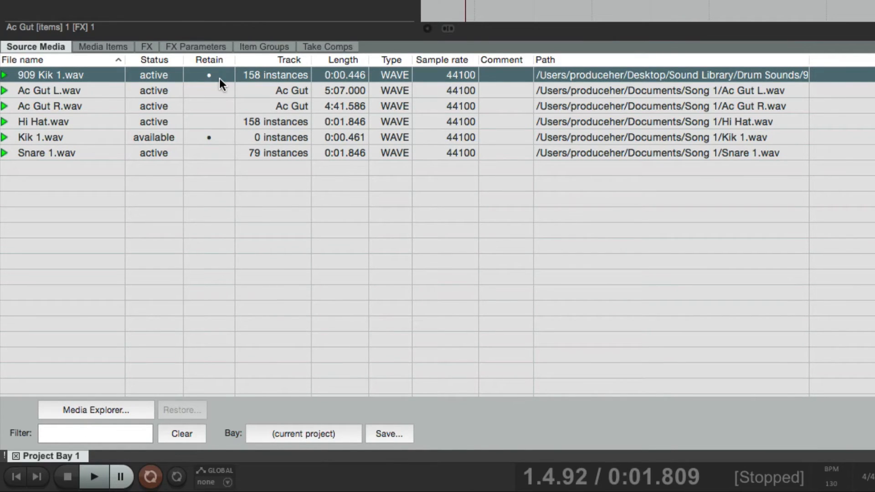
pyautogui.rightClick(109, 72)
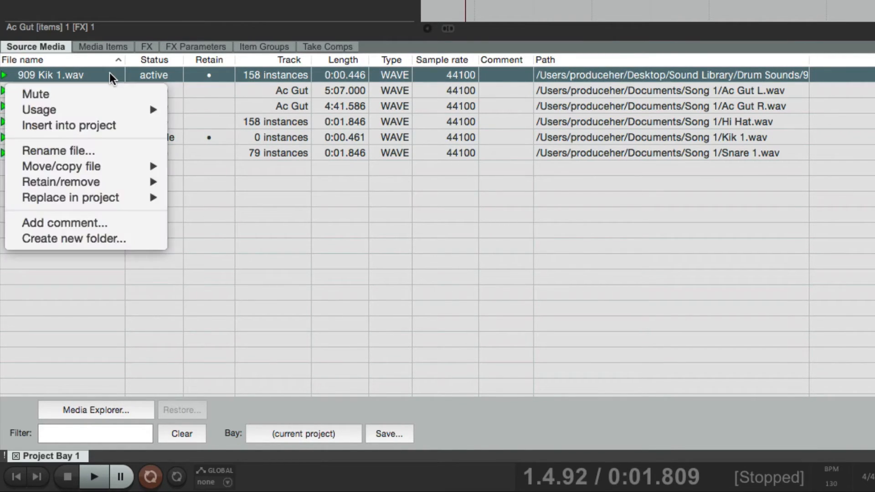
pyautogui.moveTo(91, 199)
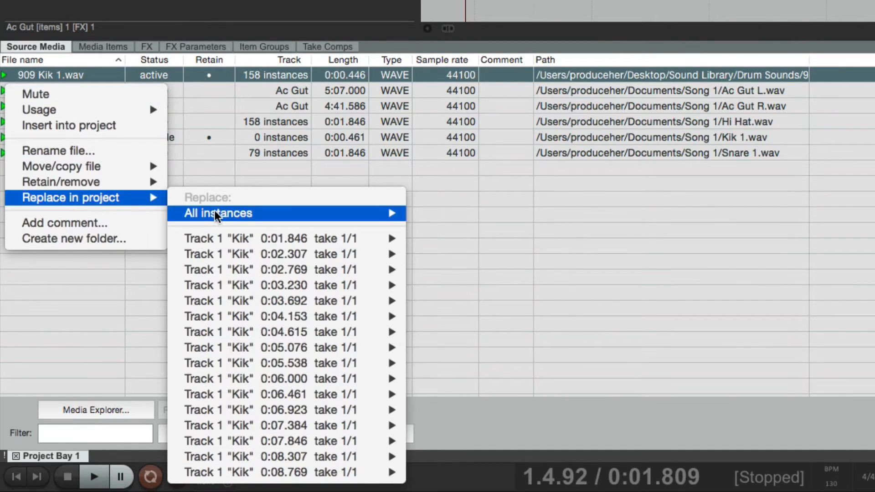
pyautogui.moveTo(214, 212)
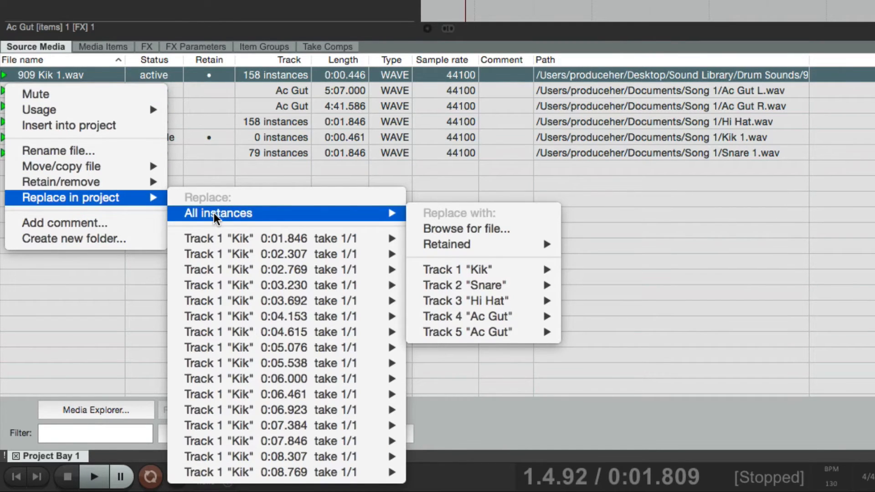
pyautogui.moveTo(422, 246)
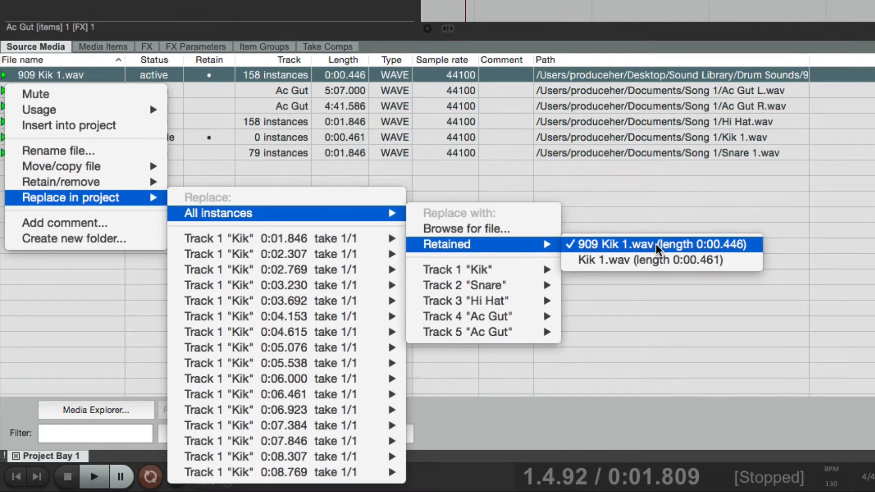
pyautogui.click(674, 260)
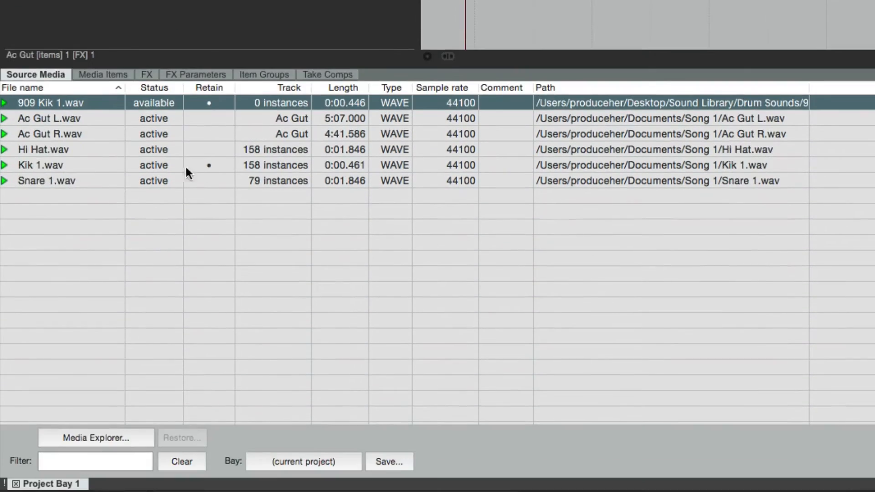
# - Replace all instances of Kik 1.wav in the project with the retained 909 Kik 1.wav
pyautogui.click(115, 166)
pyautogui.rightClick(115, 166)
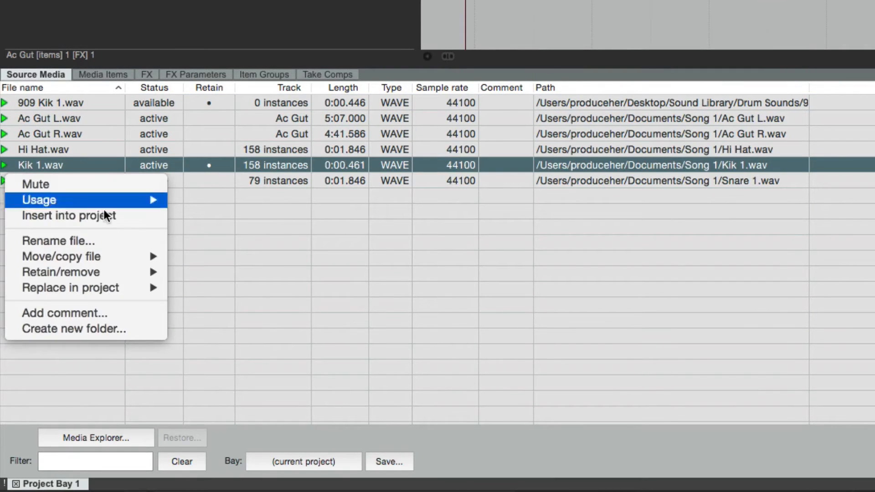
pyautogui.moveTo(109, 287)
pyautogui.moveTo(208, 243)
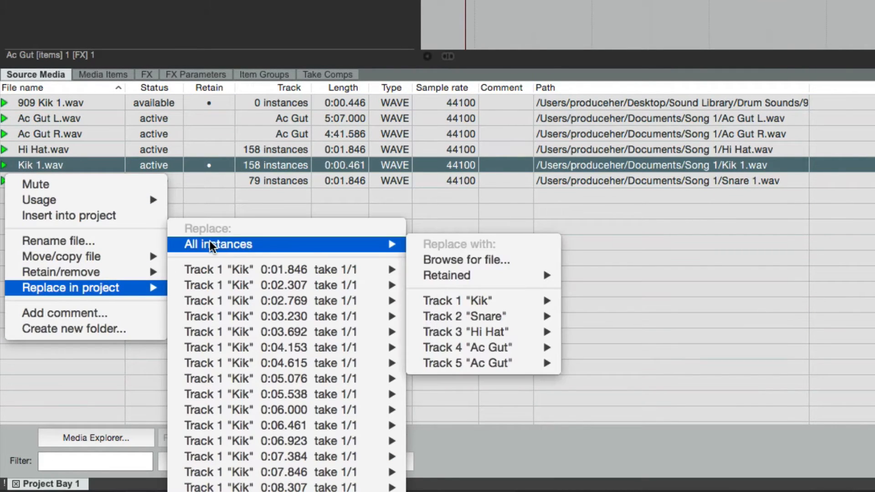
pyautogui.moveTo(543, 276)
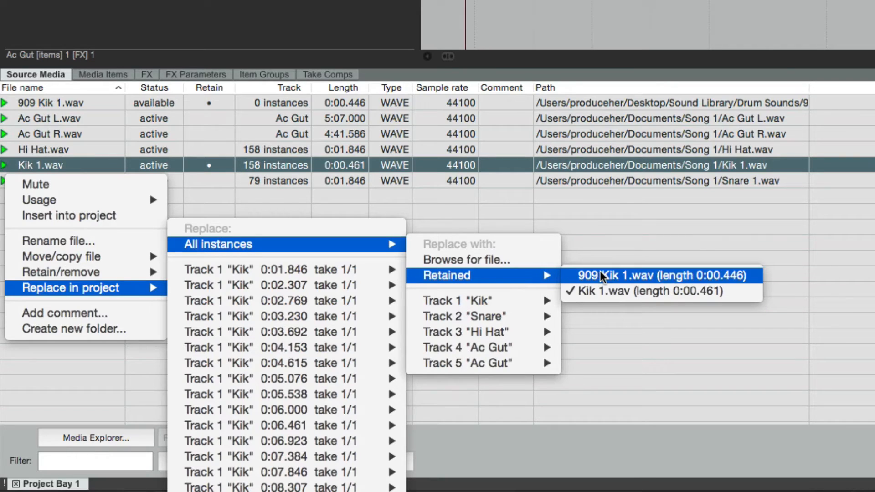
pyautogui.click(573, 276)
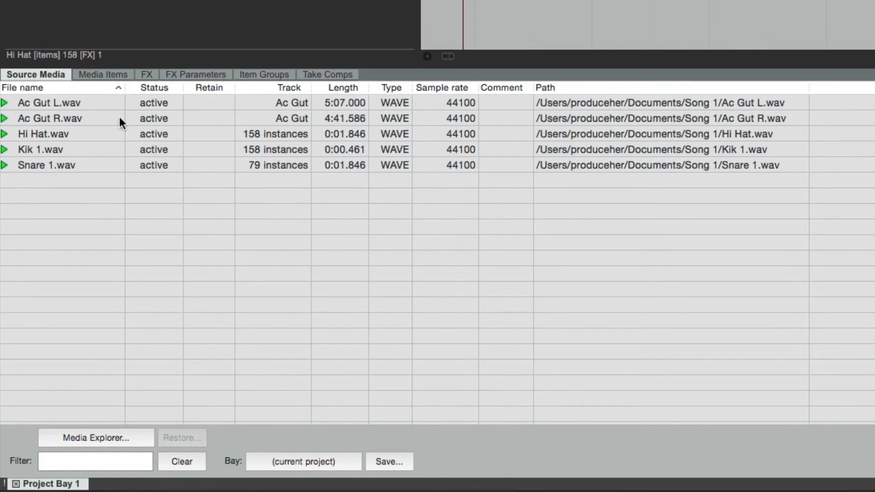
# - Remove all source media files, from Ac Gut L.wav to Snare 1.wav, from the project and undo the removal
pyautogui.click(117, 104)
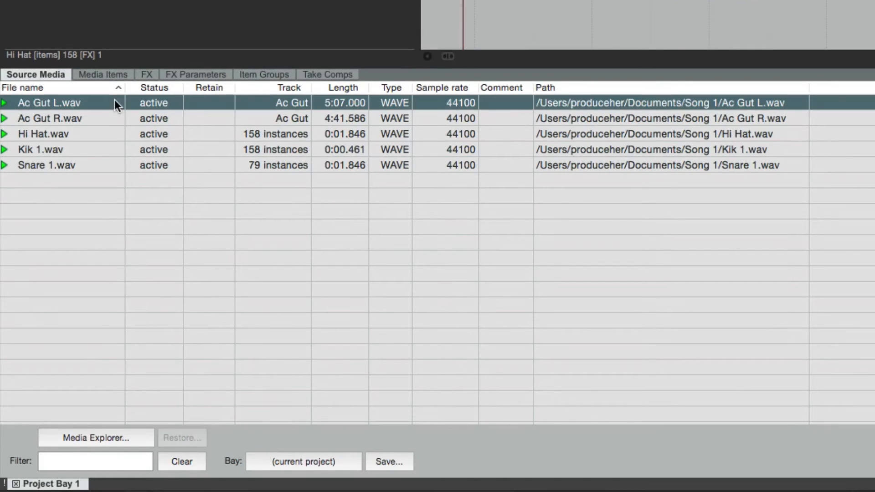
pyautogui.keyDown('shift'); pyautogui.click(116, 162); pyautogui.keyUp('shift')
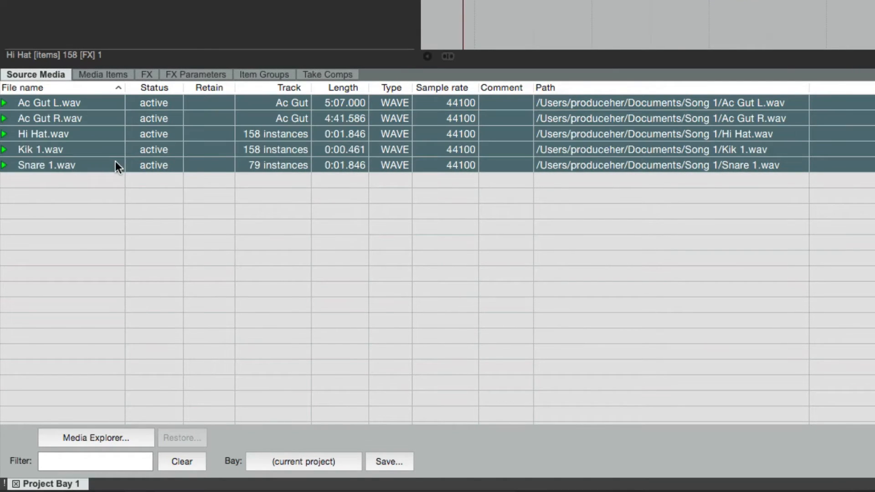
pyautogui.click(214, 119)
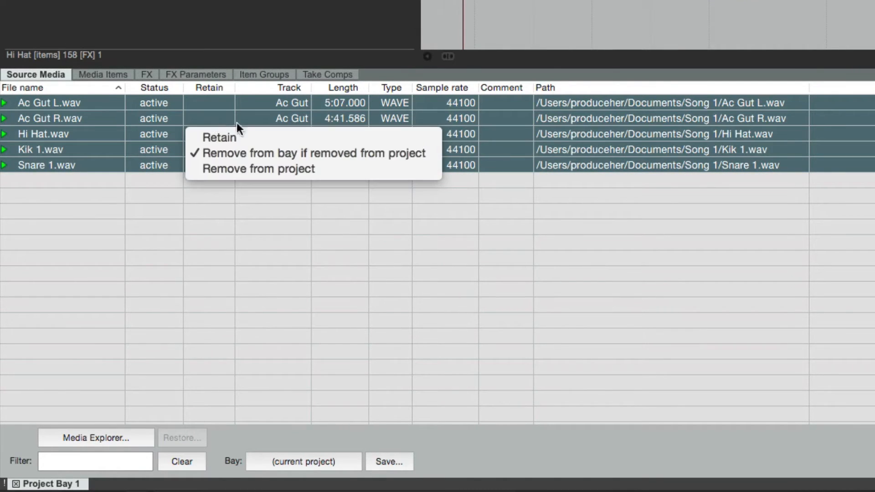
pyautogui.click(289, 169)
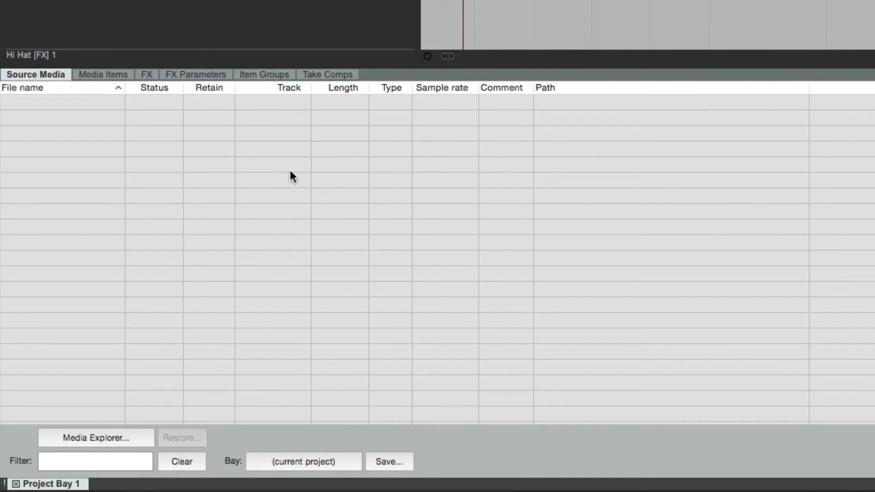
pyautogui.press('super+z')
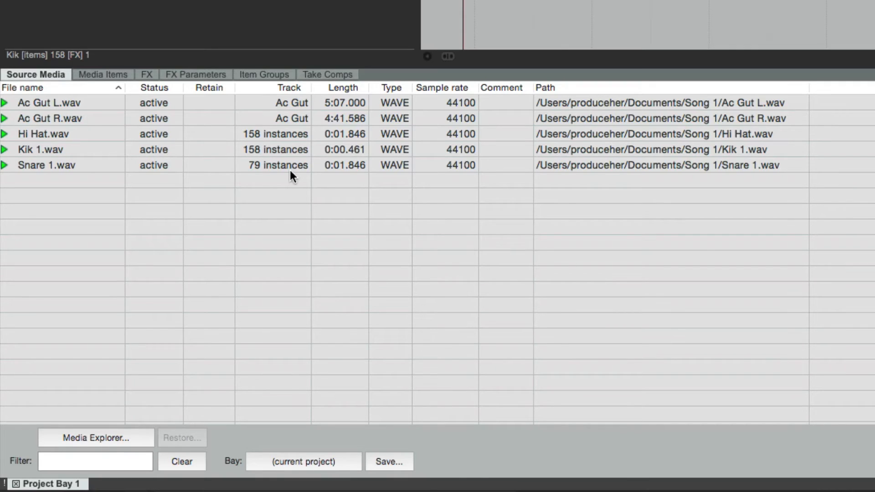
# - Set all source media files in the bay to Retain
pyautogui.press('super+a')
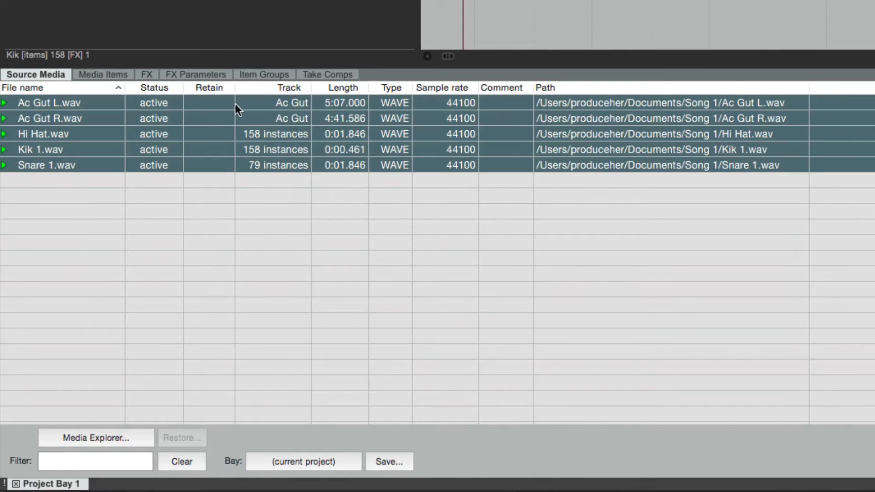
pyautogui.click(216, 103)
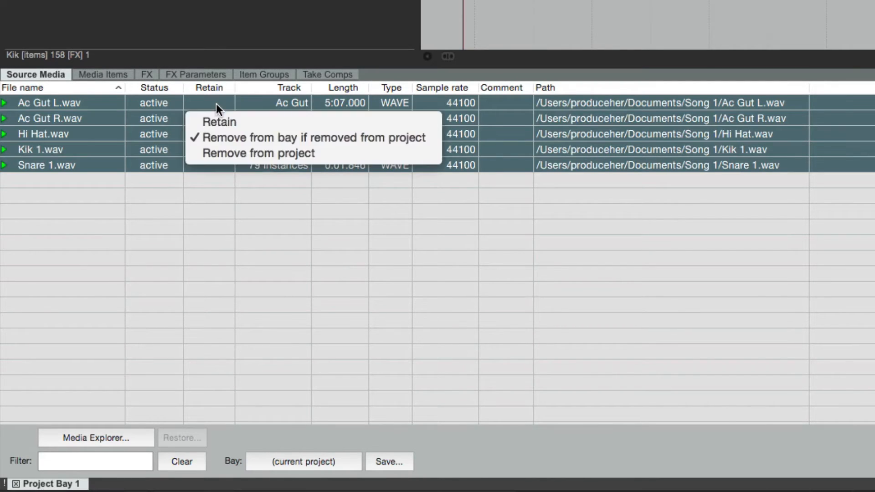
pyautogui.click(237, 118)
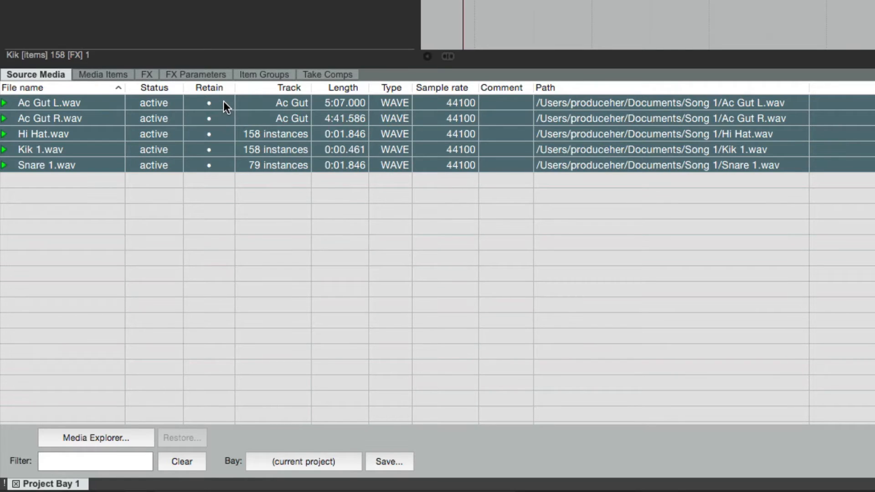
# - Clear the Retain setting from all source media files in the bay
pyautogui.click(223, 101)
pyautogui.click(248, 134)
pyautogui.click(263, 220)
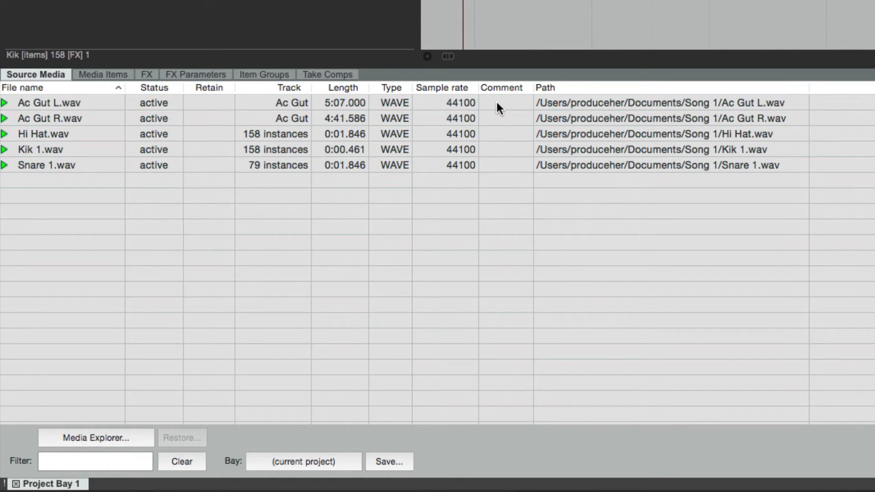
# - Add the comment "Keeper" to Ac Gut L.wav and undo it
pyautogui.click(104, 102)
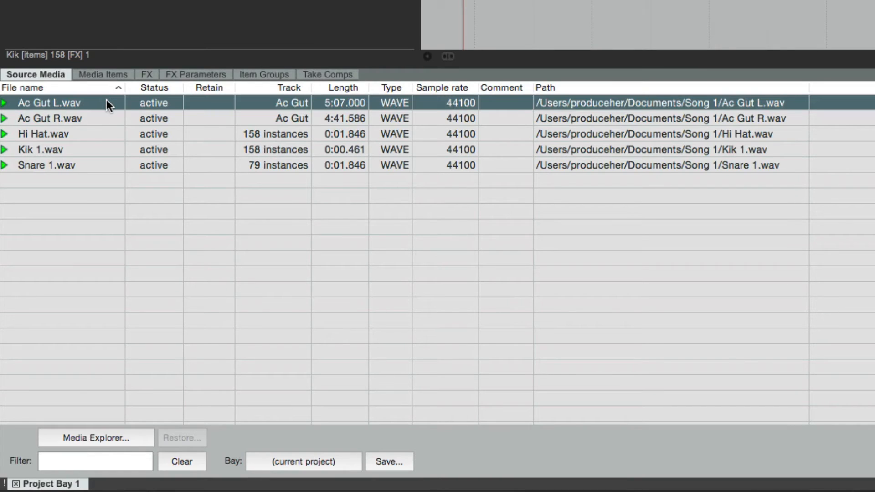
pyautogui.rightClick(106, 100)
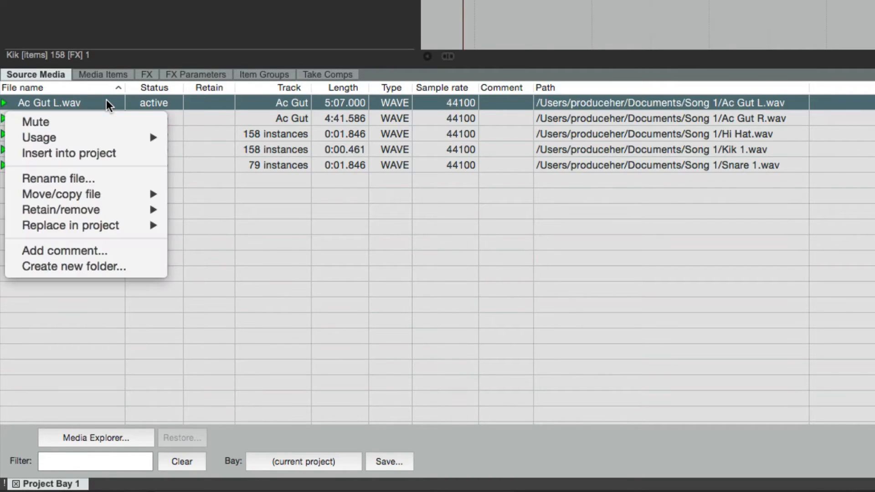
pyautogui.click(149, 255)
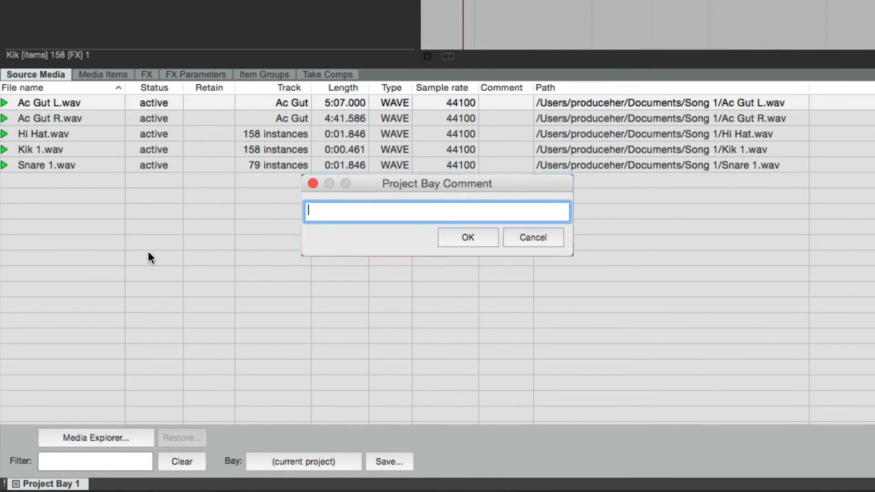
pyautogui.write('Keeper')
pyautogui.press('Return')
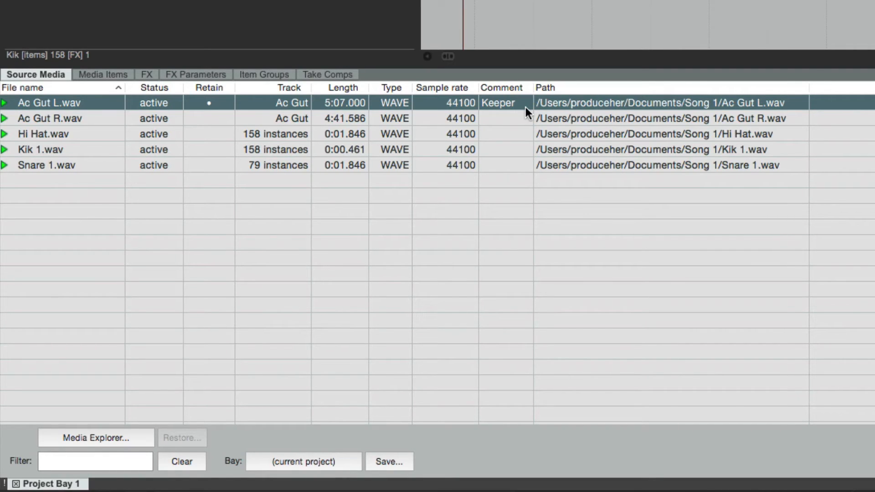
pyautogui.press('super+z')
# - Create two source media folders in the bay, named Drums and Guitars
pyautogui.click(208, 228)
pyautogui.rightClick(204, 208)
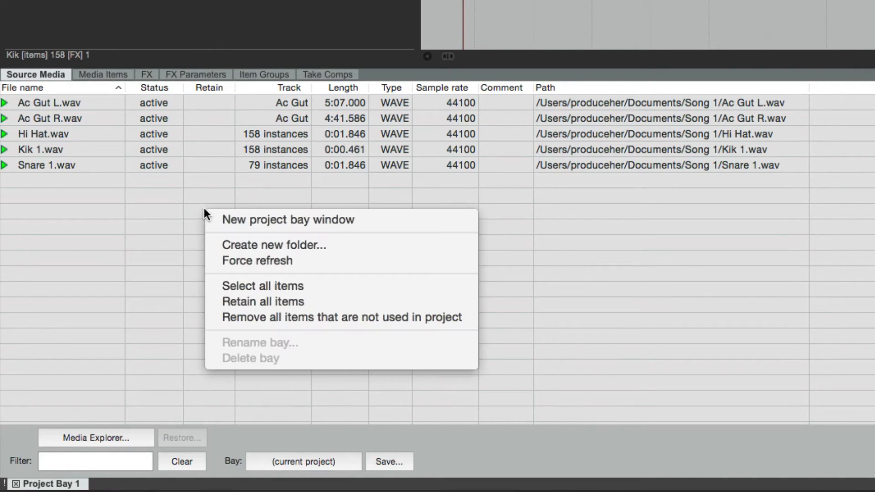
pyautogui.click(212, 243)
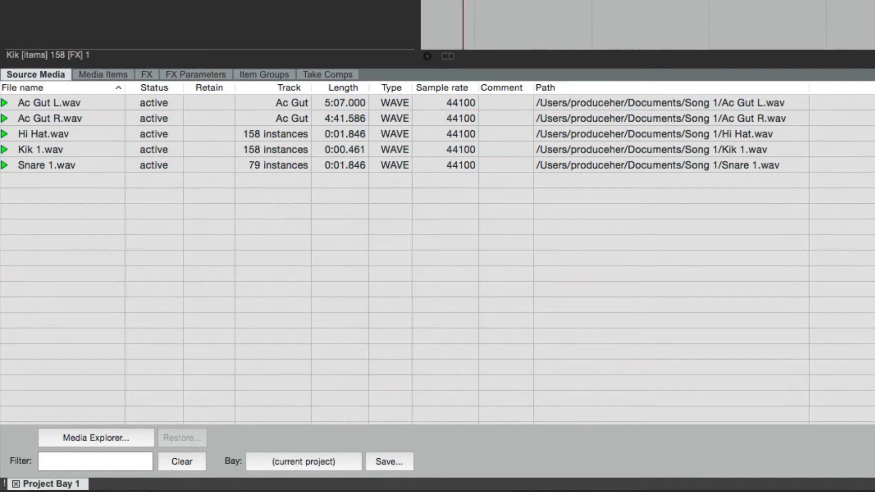
pyautogui.write('Drums')
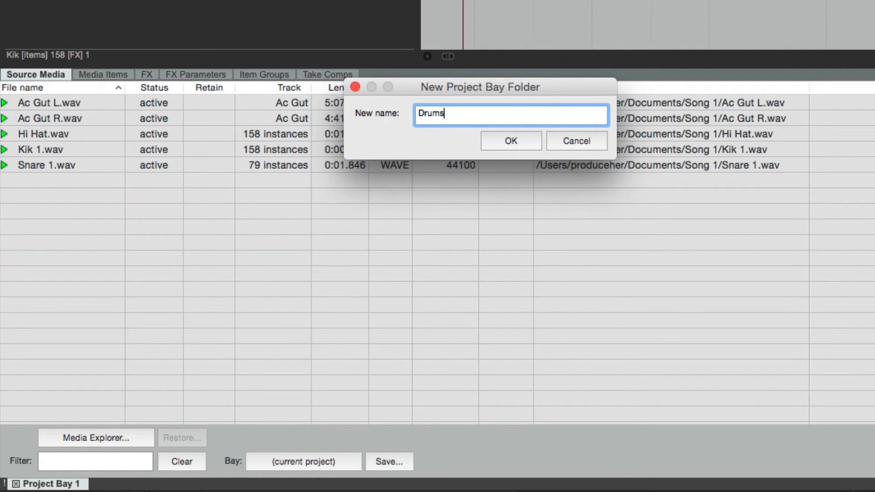
pyautogui.press('Return')
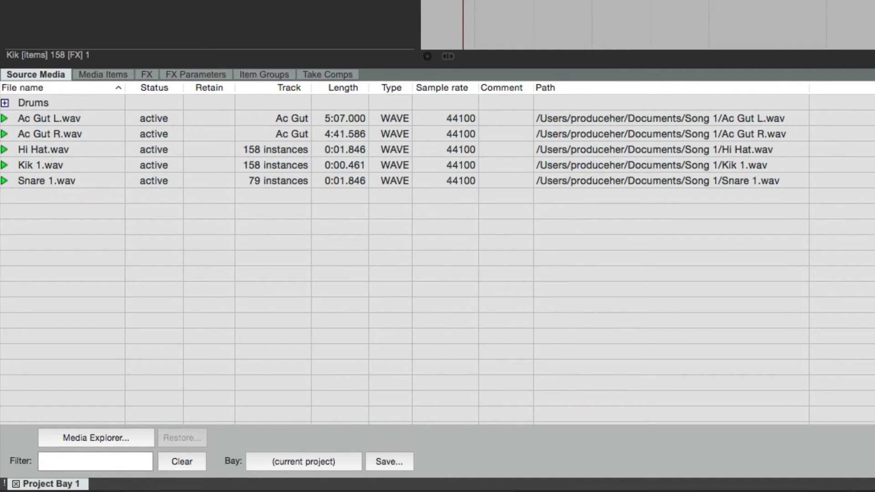
pyautogui.rightClick(220, 236)
pyautogui.click(231, 274)
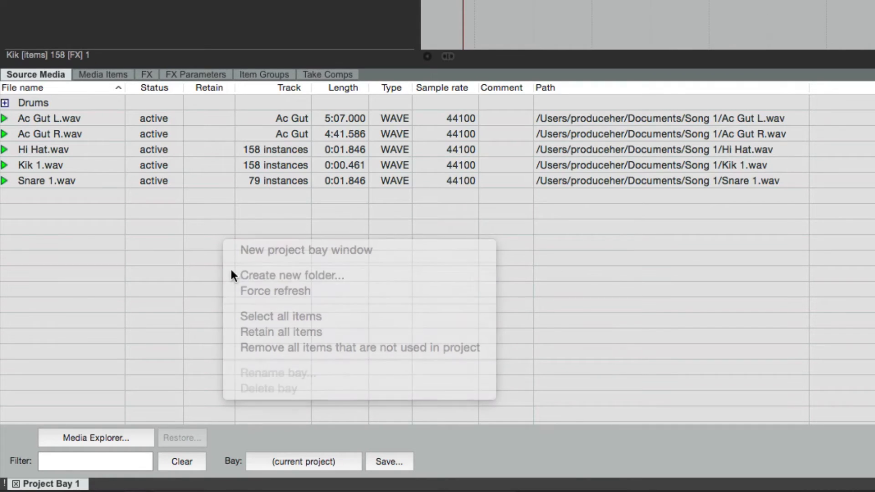
pyautogui.write('Guitars')
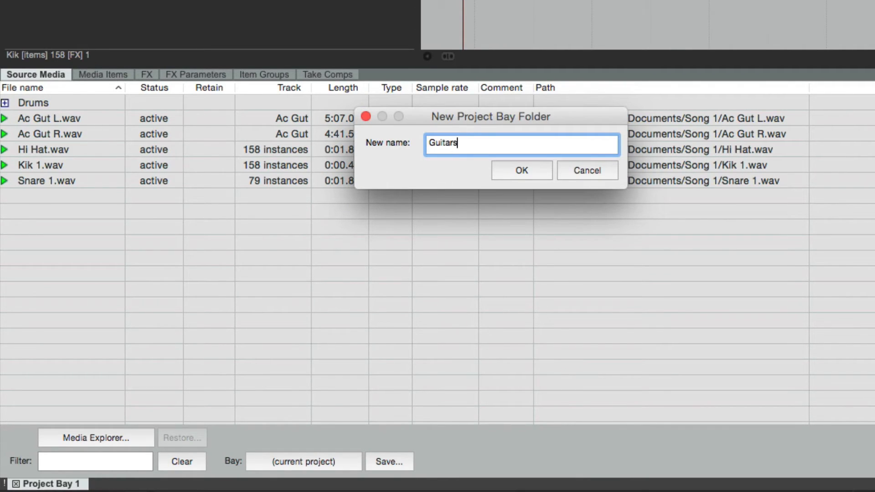
pyautogui.press('Return')
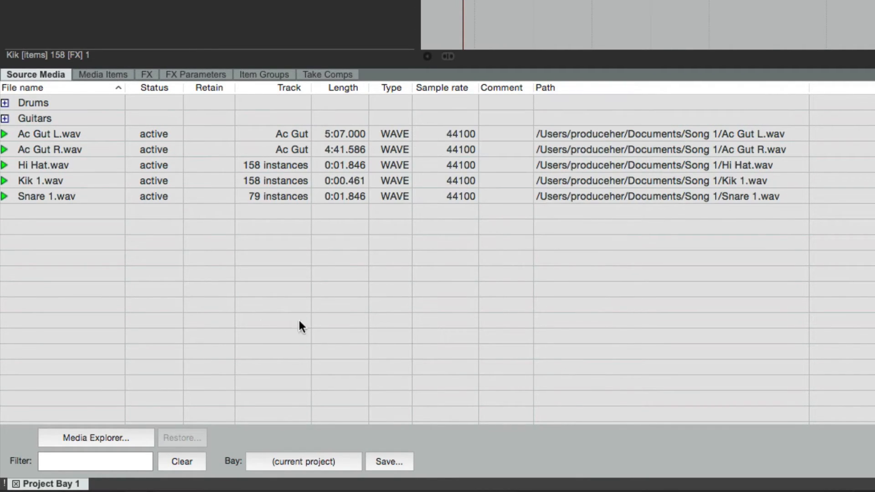
# - Move Ac Gut L.wav and Ac Gut R.wav into the Guitars folder, and Hi Hat.wav, Kik 1.wav and Snare 1.wav into Drums
pyautogui.click(108, 136)
pyautogui.keyDown('shift'); pyautogui.click(91, 148); pyautogui.keyUp('shift')
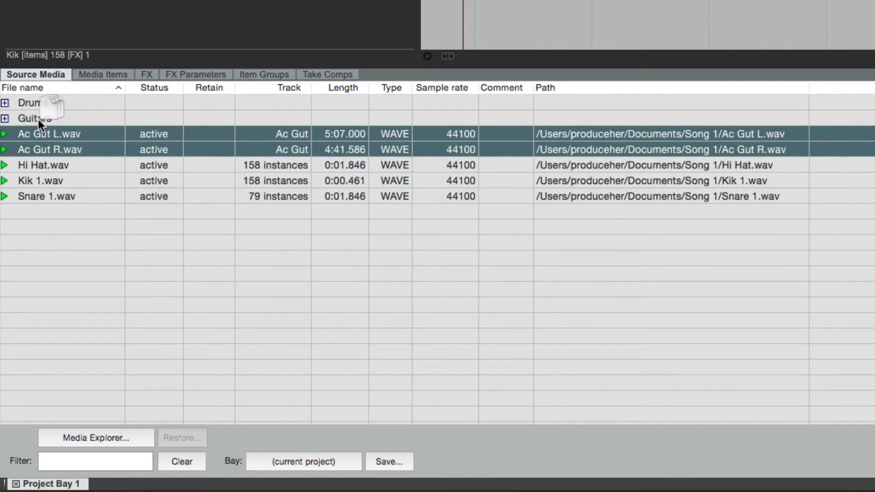
pyautogui.moveTo(38, 119); pyautogui.dragTo(37, 119)
pyautogui.click(64, 133)
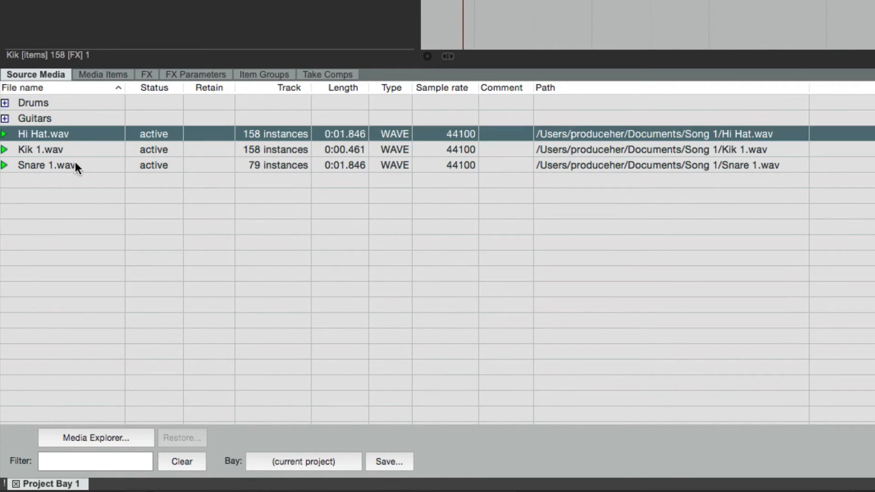
pyautogui.keyDown('shift'); pyautogui.click(75, 160); pyautogui.keyUp('shift')
pyautogui.moveTo(44, 107); pyautogui.dragTo(44, 102)
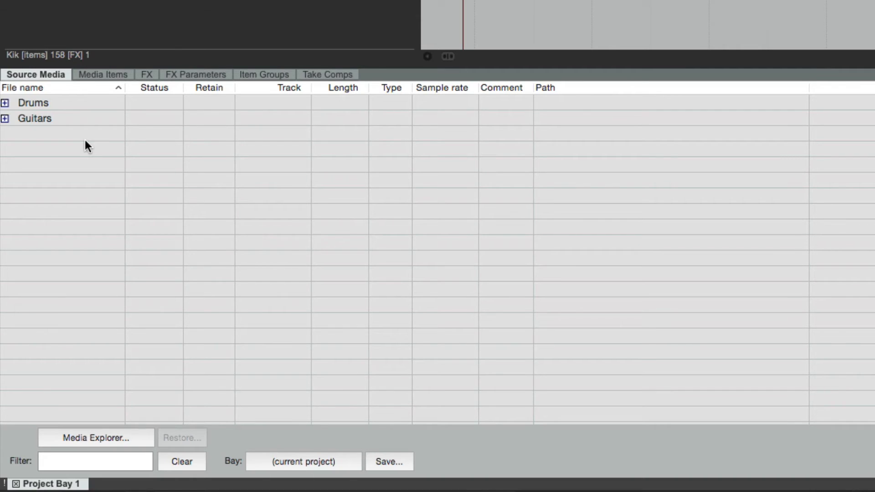
# - Inspect the contents of the Drums and Guitars folders and compare them with the bay's media items list
pyautogui.click(4, 103)
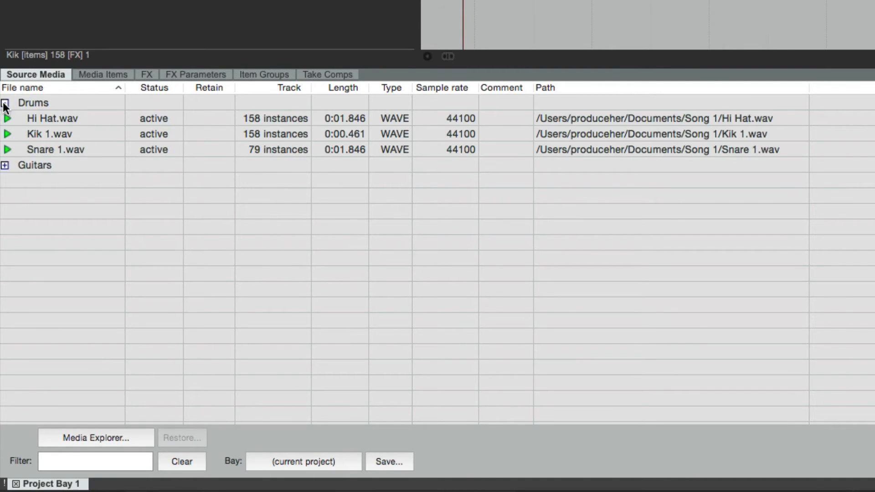
pyautogui.click(5, 104)
pyautogui.click(5, 119)
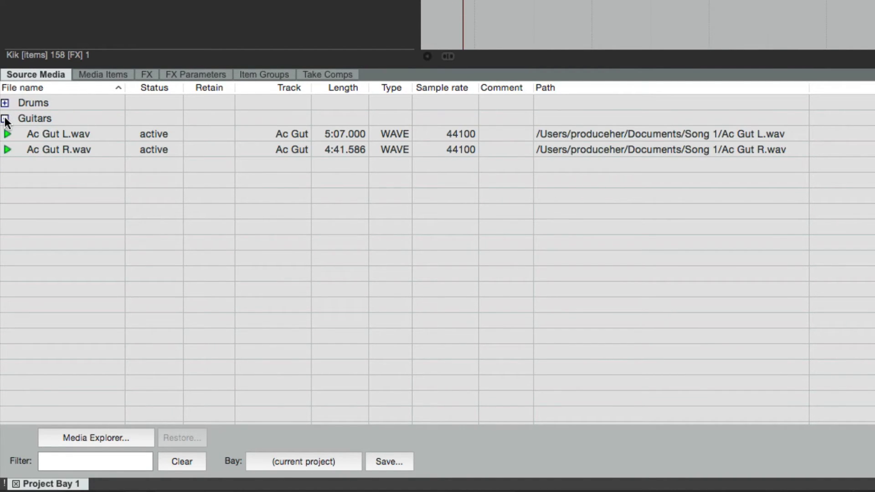
pyautogui.click(5, 119)
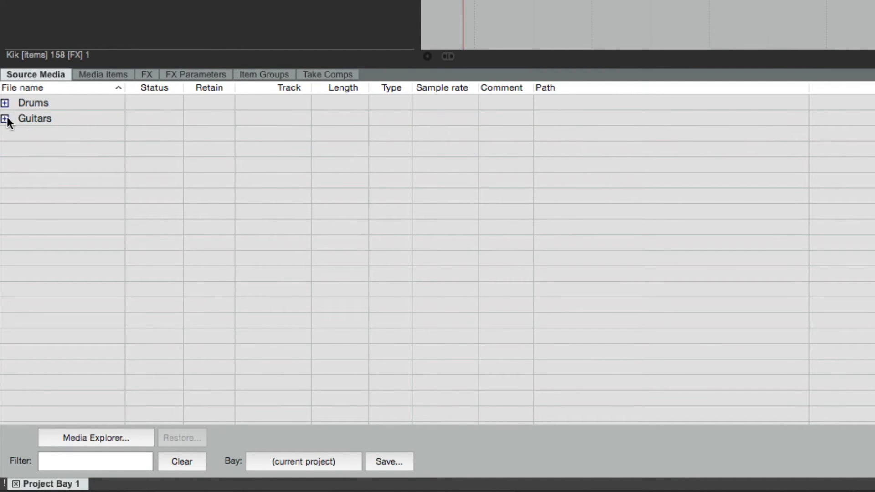
pyautogui.click(95, 76)
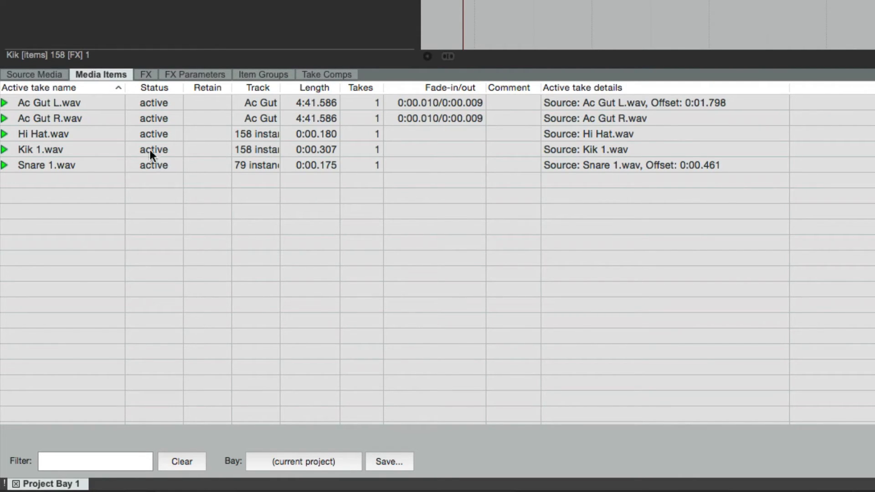
pyautogui.click(56, 77)
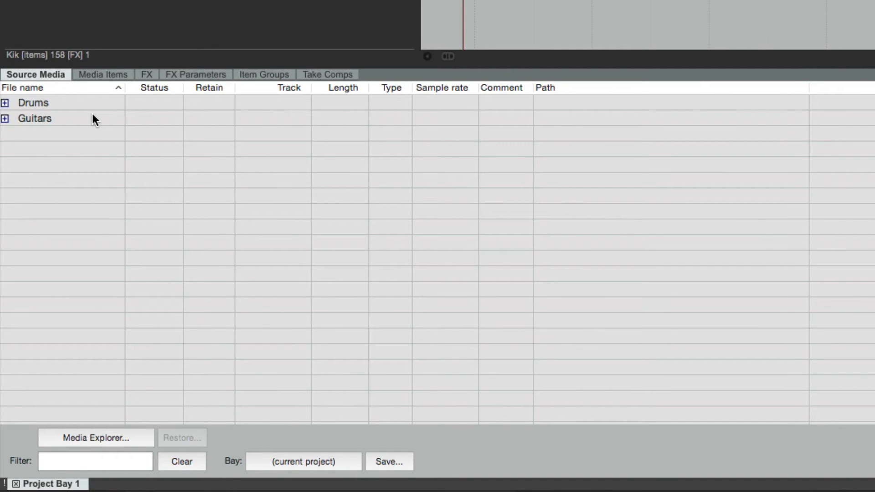
# - Delete the Drums and Guitars folders from the source media list while keeping their items
pyautogui.click(4, 103)
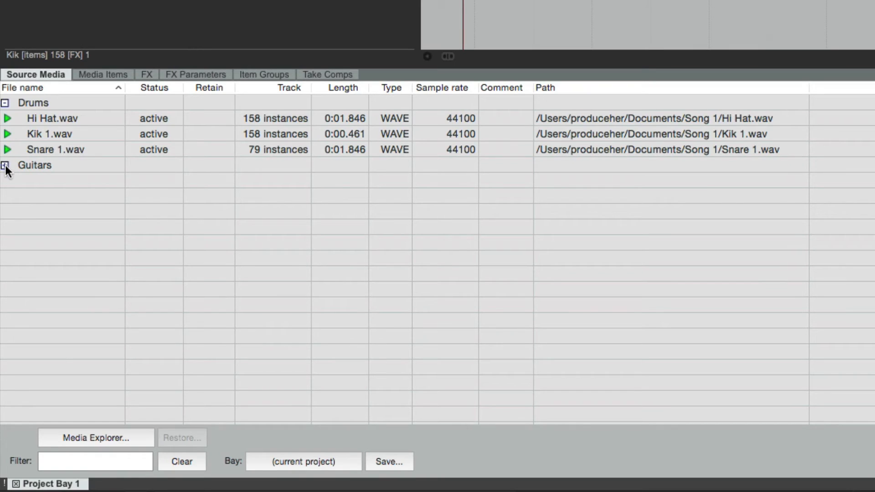
pyautogui.click(5, 165)
pyautogui.click(69, 100)
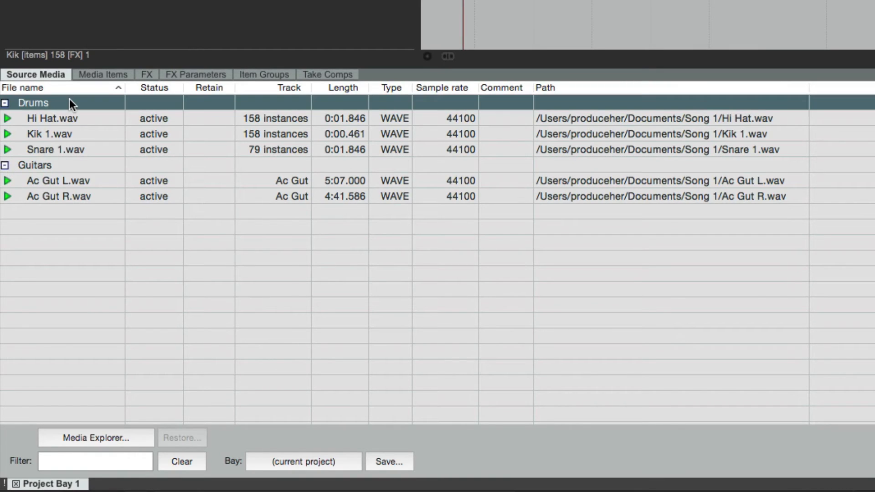
pyautogui.rightClick(94, 100)
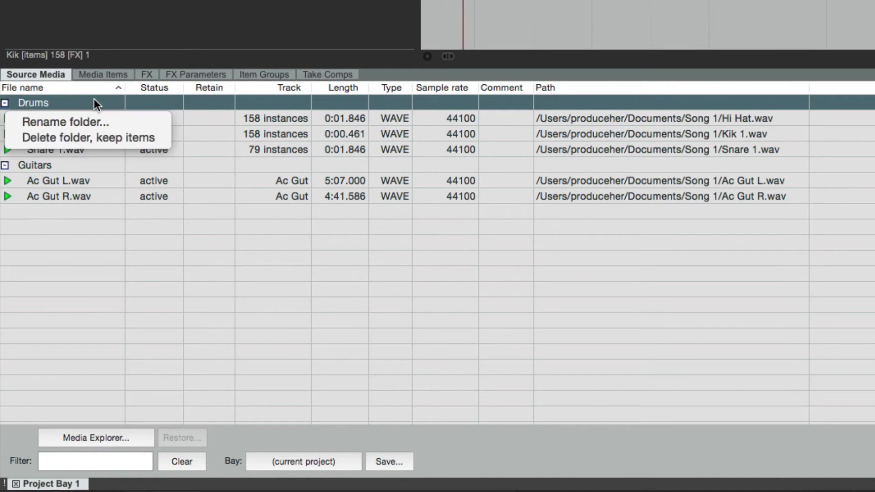
pyautogui.click(99, 137)
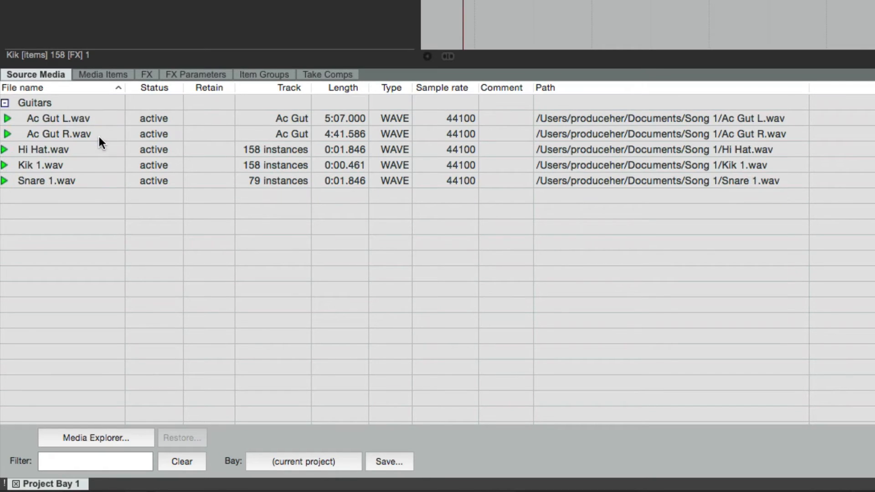
pyautogui.rightClick(83, 98)
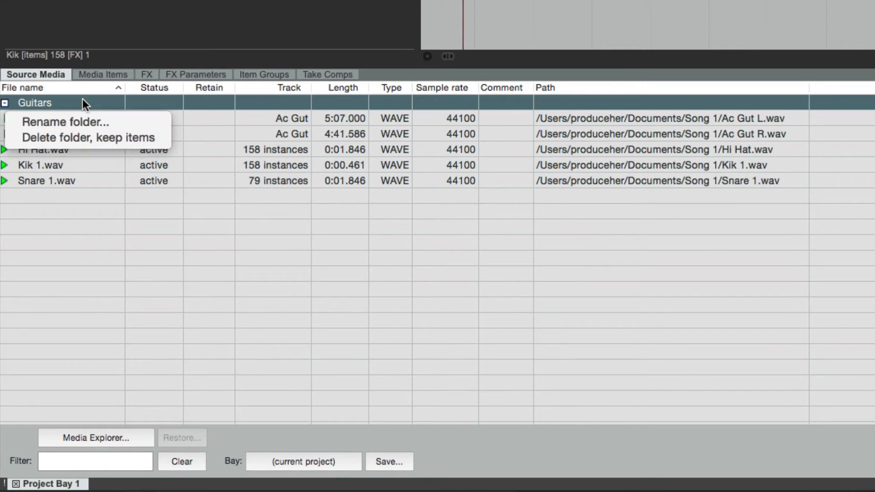
pyautogui.click(105, 138)
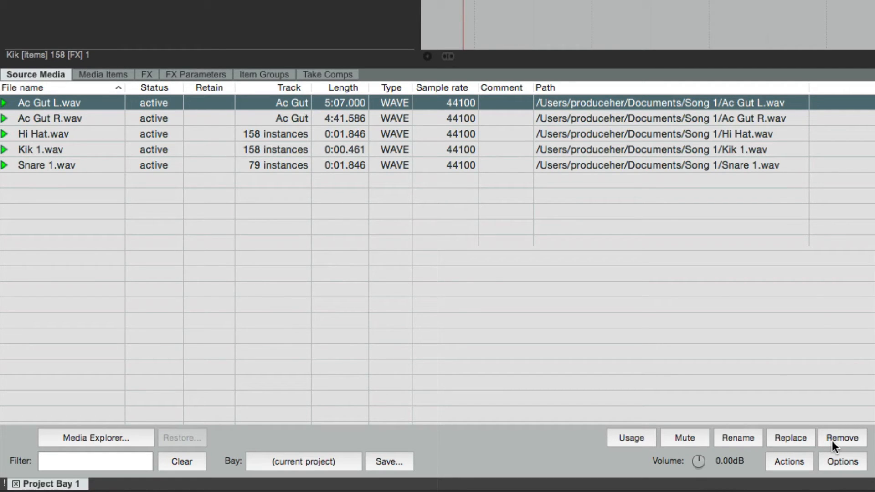
# - Enable the option to mirror the selection in bay and project
pyautogui.click(849, 463)
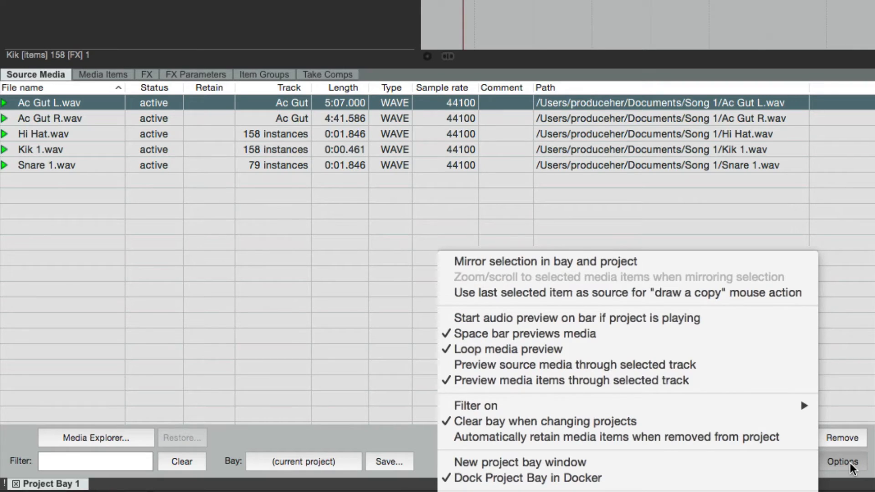
pyautogui.click(750, 261)
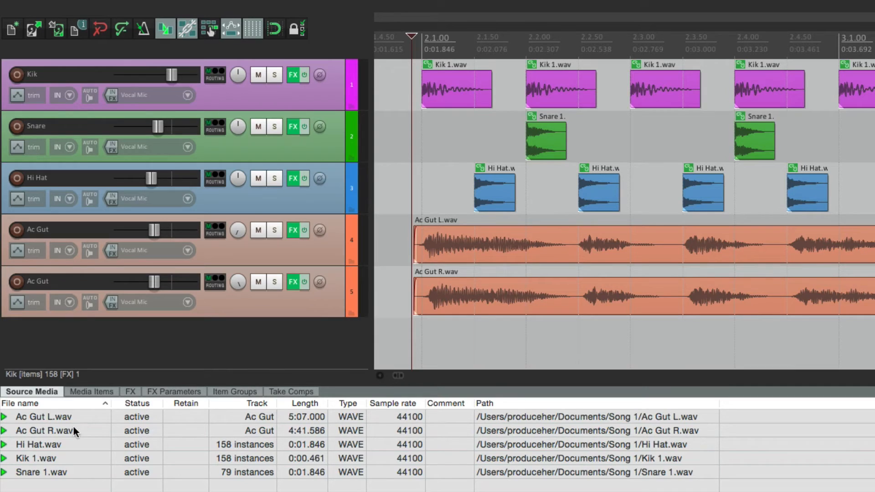
# - Check selection mirroring by selecting guitar, snare, kick and hi-hat media in the bay and snare and kick items in the arrangement
pyautogui.click(92, 415)
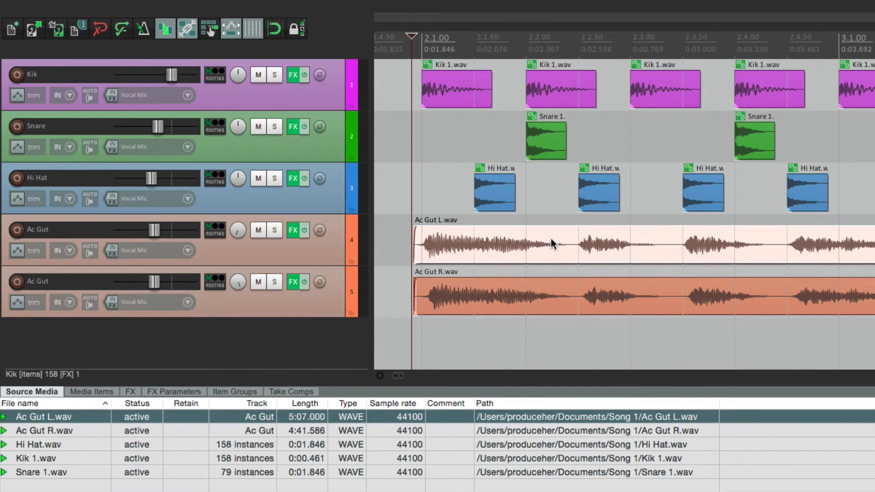
pyautogui.click(550, 142)
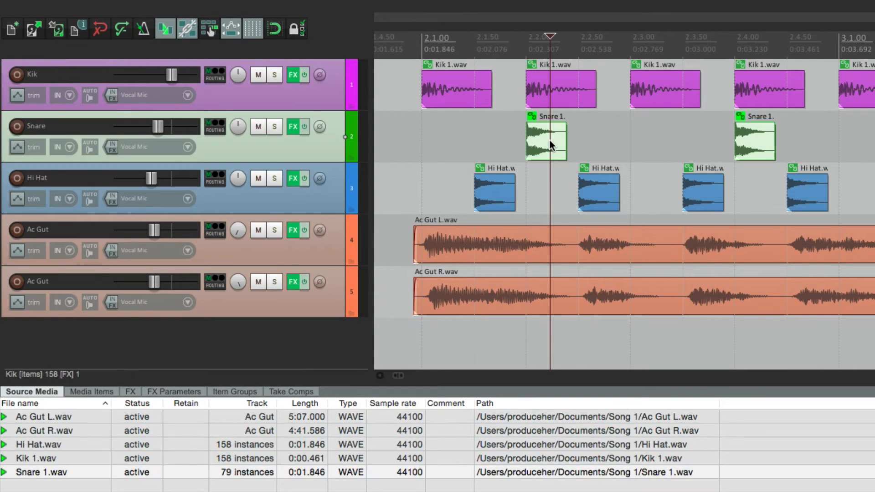
pyautogui.click(91, 472)
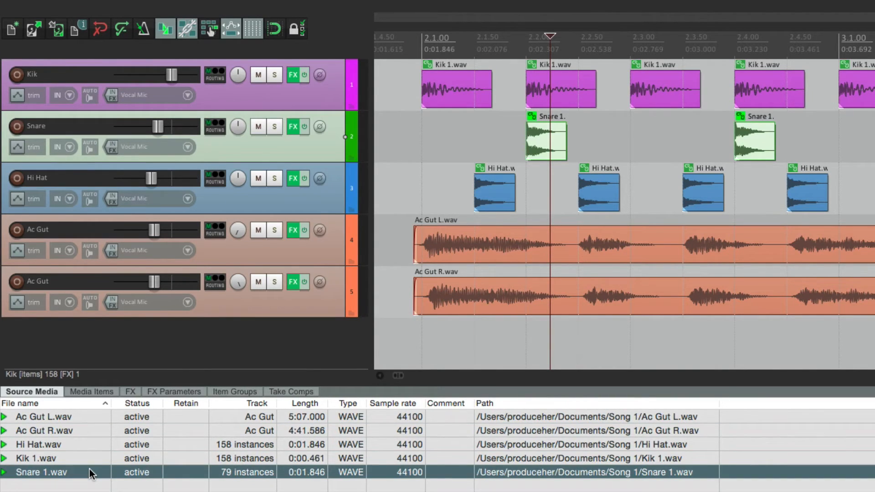
pyautogui.click(448, 88)
pyautogui.click(96, 460)
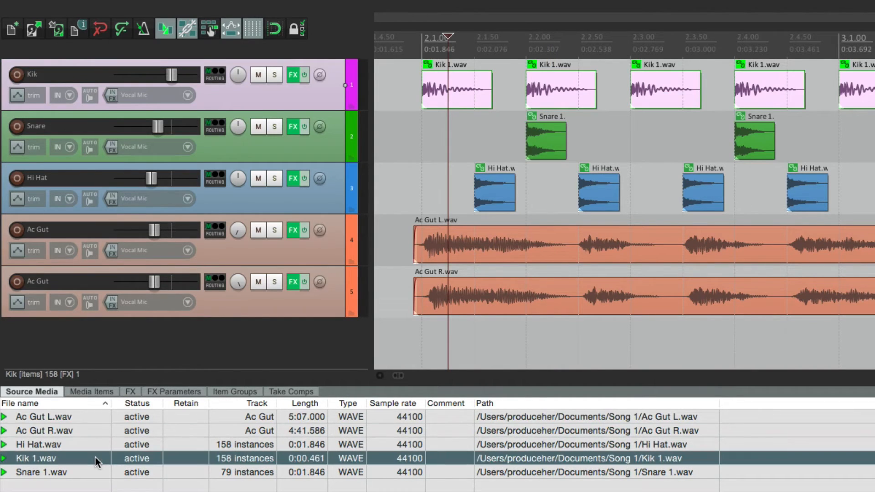
pyautogui.click(92, 445)
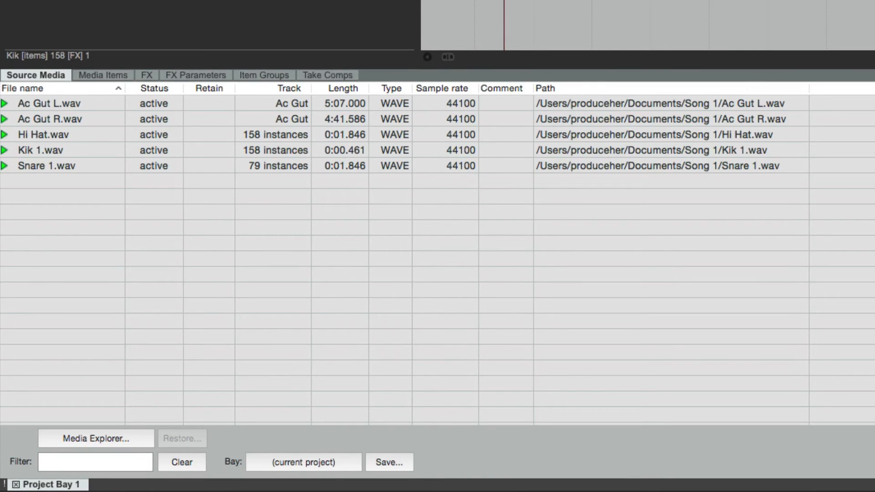
# - View the bay's media items list and the list of FX used in the project
pyautogui.click(91, 76)
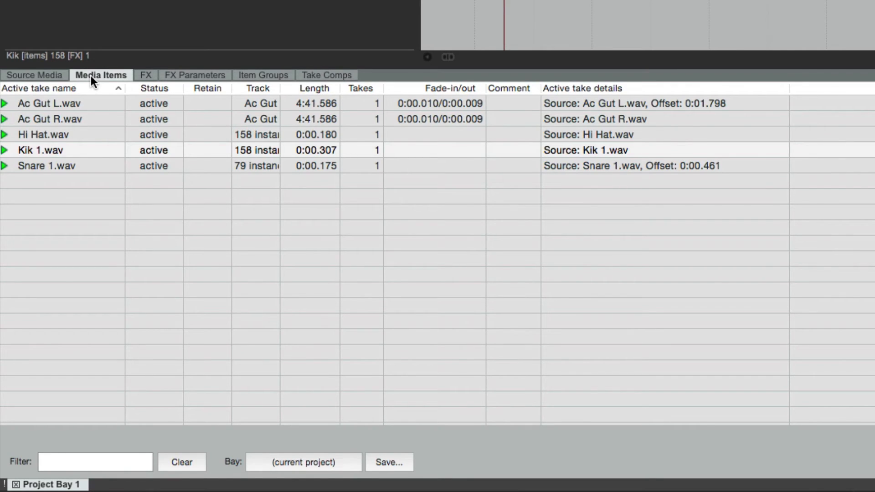
pyautogui.click(145, 75)
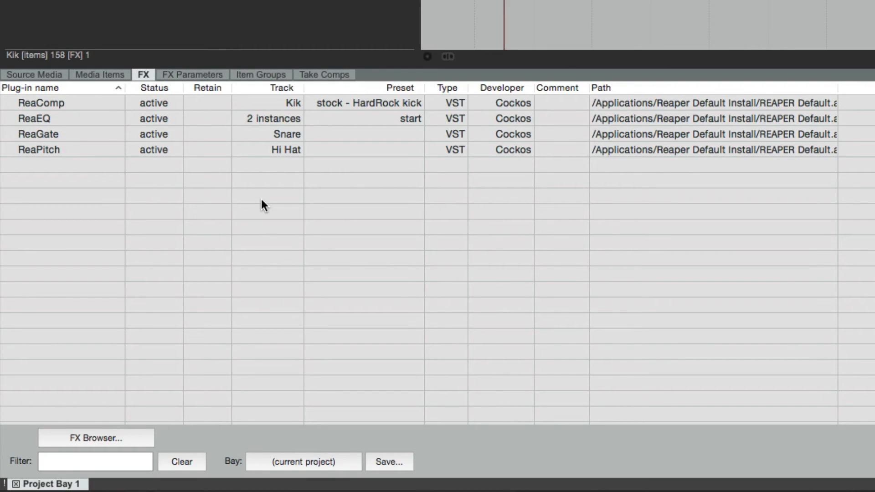
# - Open the ReaEQ instance on track 4 "Ac Gut" from the bay's FX list, and close its window after viewing the settings
pyautogui.click(108, 119)
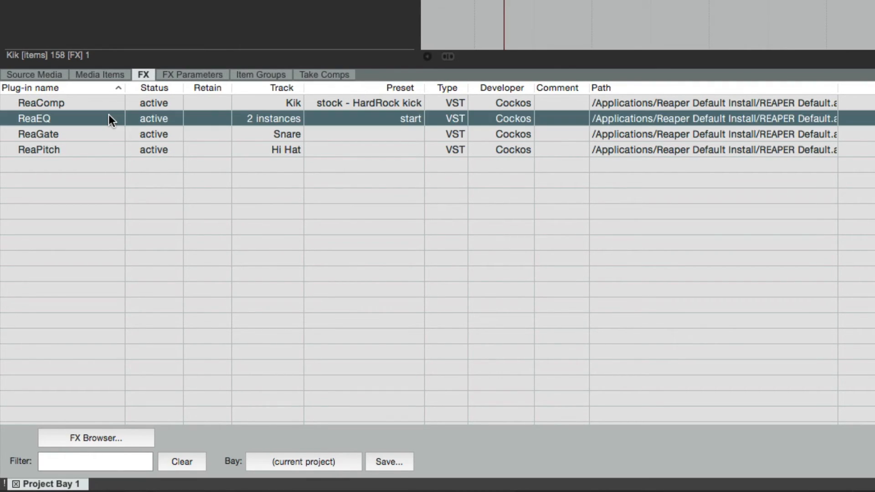
pyautogui.click(267, 119)
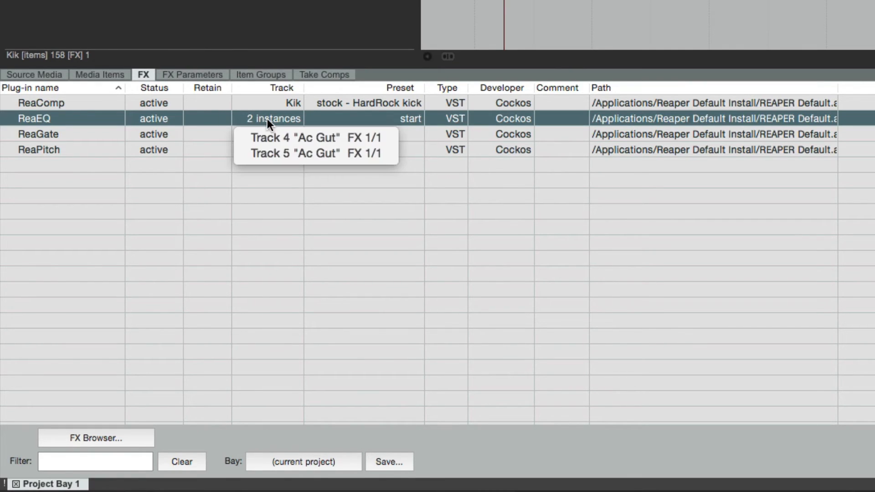
pyautogui.click(251, 137)
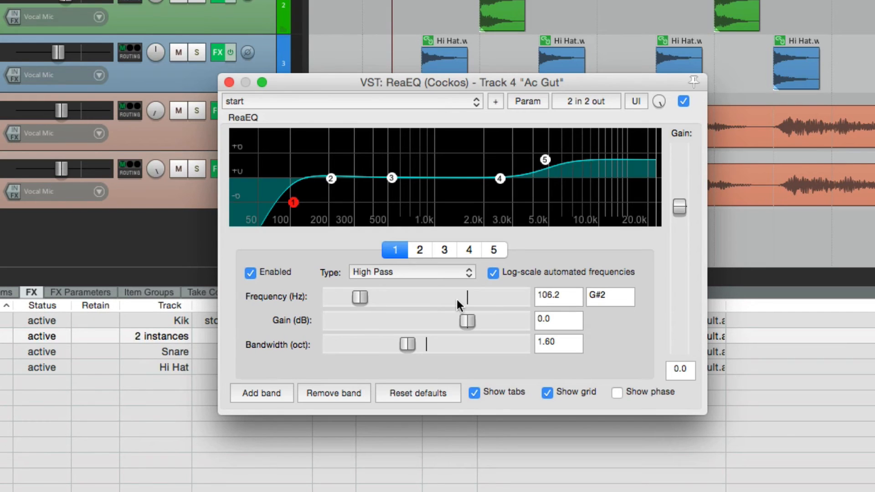
pyautogui.click(230, 82)
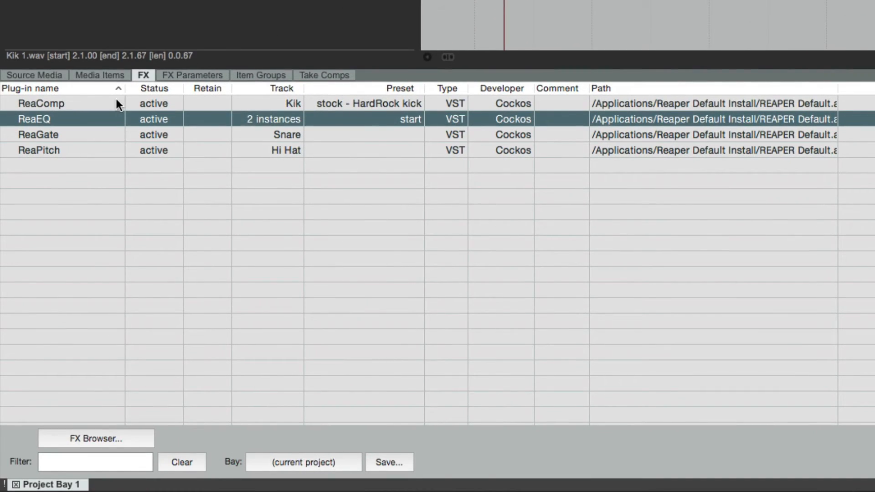
# - Open the ReaComp instance on track 1 "Kik" from the FX list, and close its window after viewing the settings
pyautogui.click(116, 104)
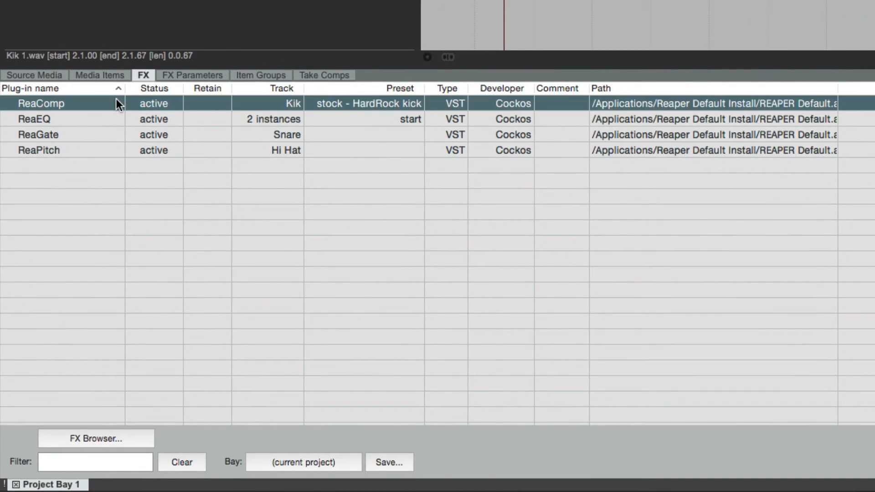
pyautogui.click(272, 105)
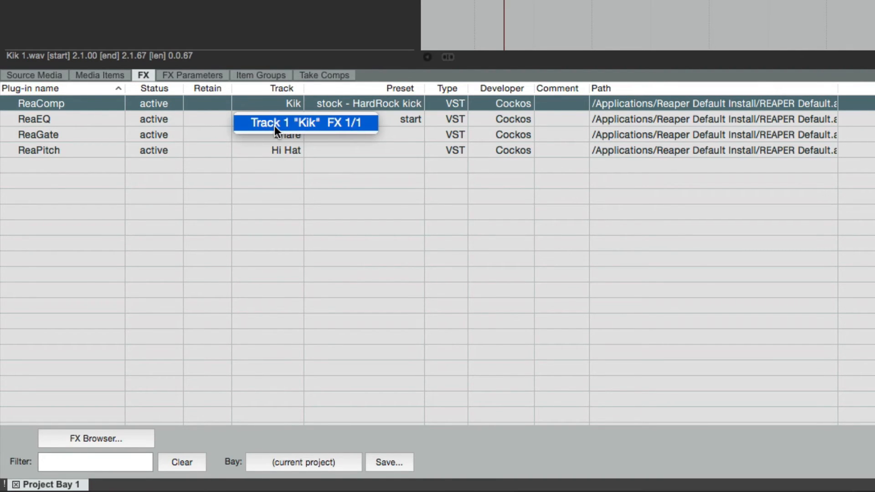
pyautogui.click(275, 124)
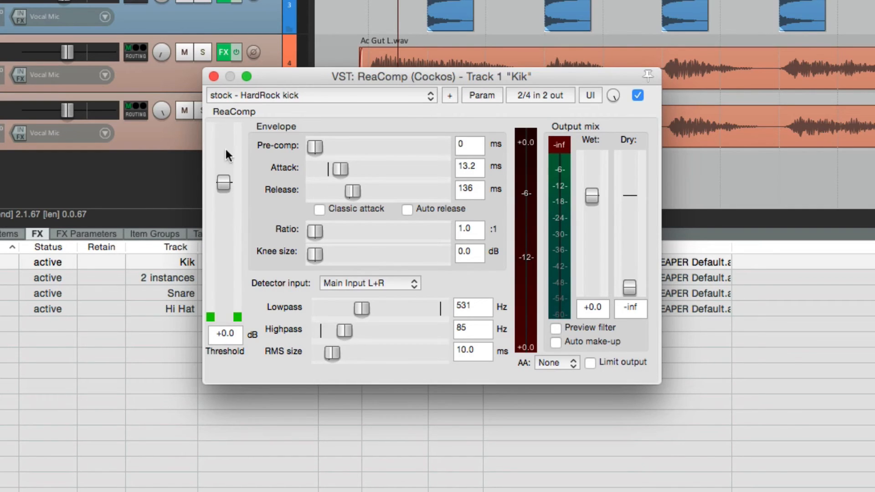
pyautogui.click(214, 76)
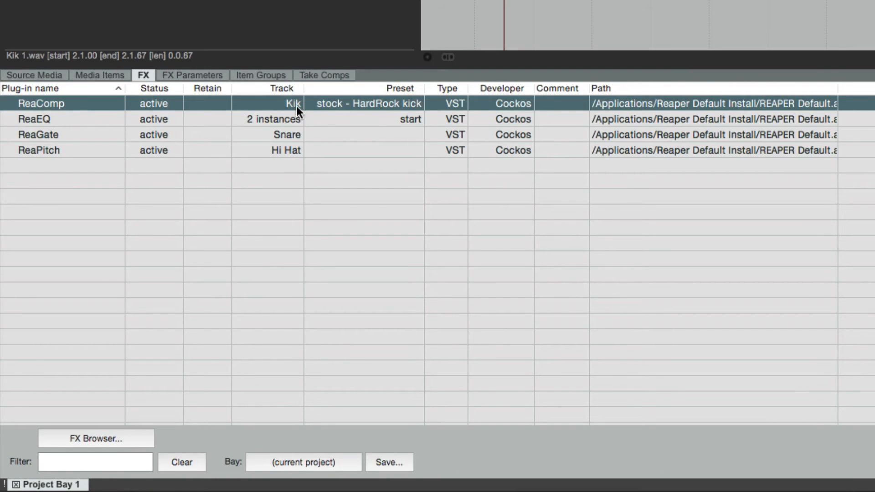
# - View the presets available for ReaComp and for all instances of ReaEQ without changing either one
pyautogui.click(372, 103)
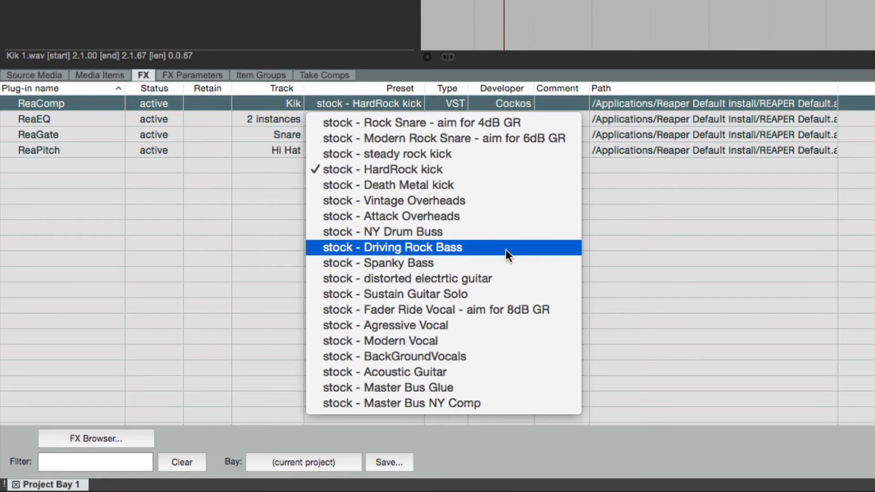
pyautogui.click(290, 221)
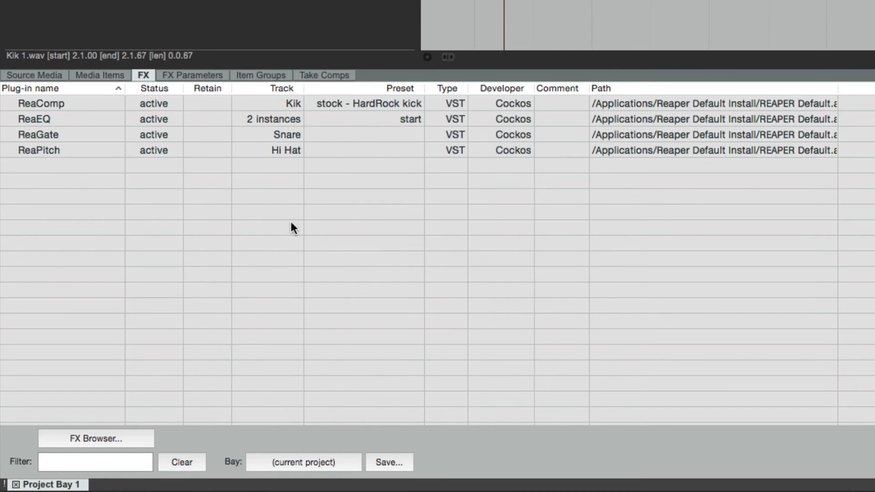
pyautogui.click(280, 116)
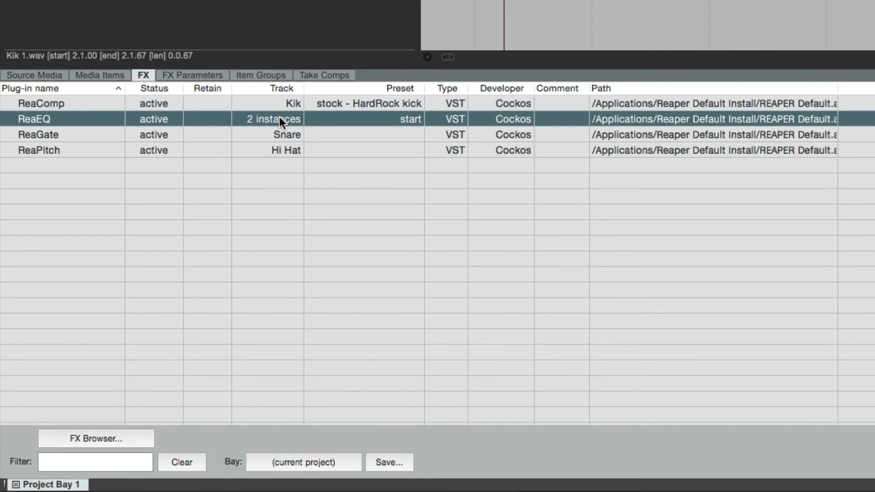
pyautogui.click(387, 119)
pyautogui.moveTo(391, 163)
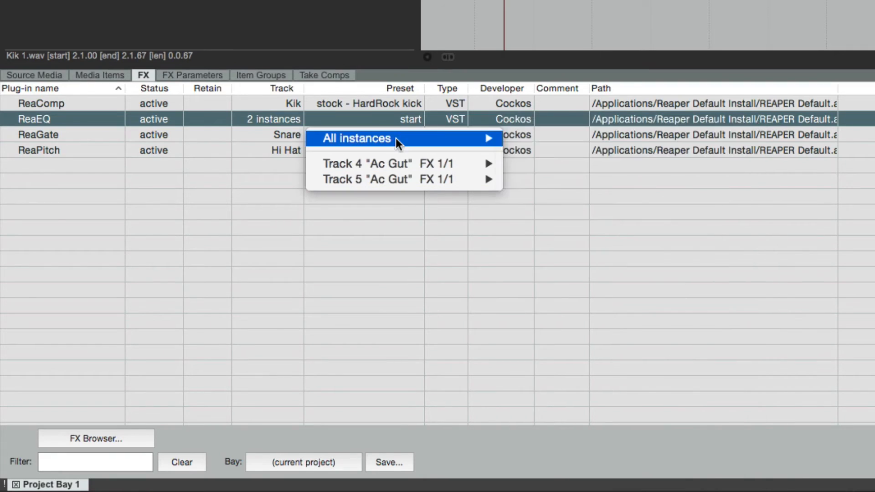
pyautogui.moveTo(396, 136)
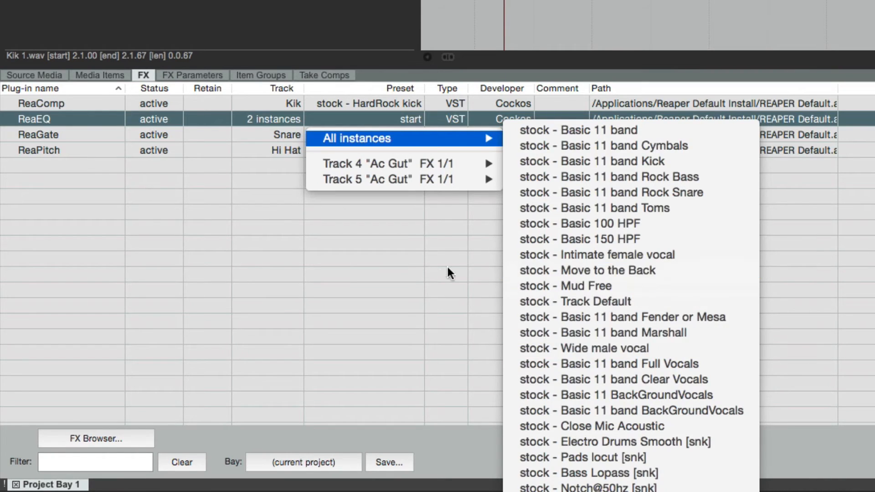
pyautogui.click(436, 272)
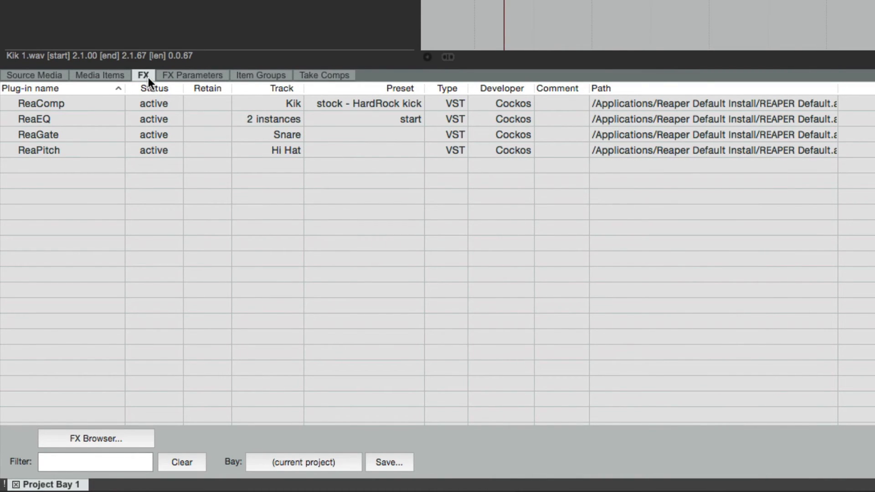
# - Expand the Kik track's ReaComp in the FX parameters list, review the options for its Thresh parameter, and collapse it
pyautogui.click(197, 75)
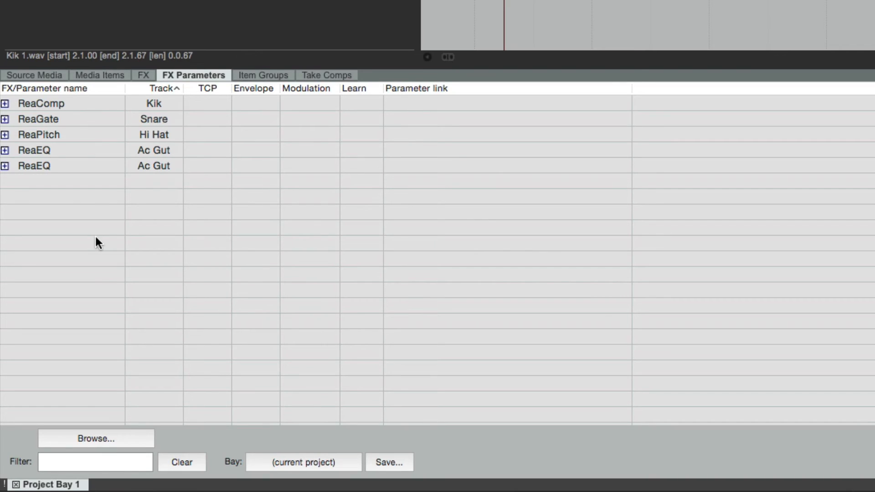
pyautogui.click(5, 104)
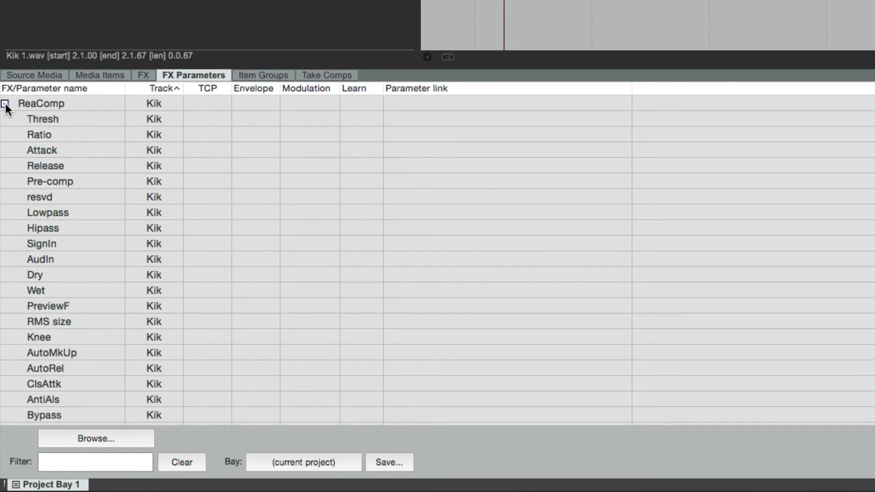
pyautogui.click(73, 120)
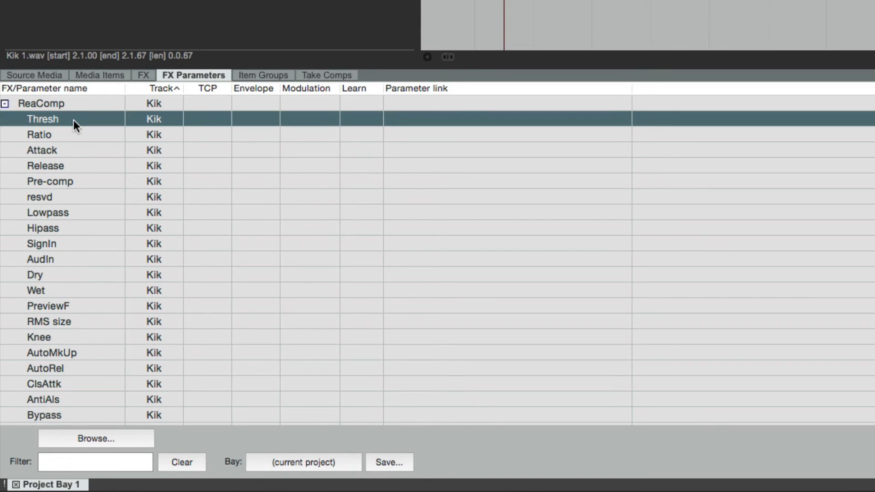
pyautogui.rightClick(73, 119)
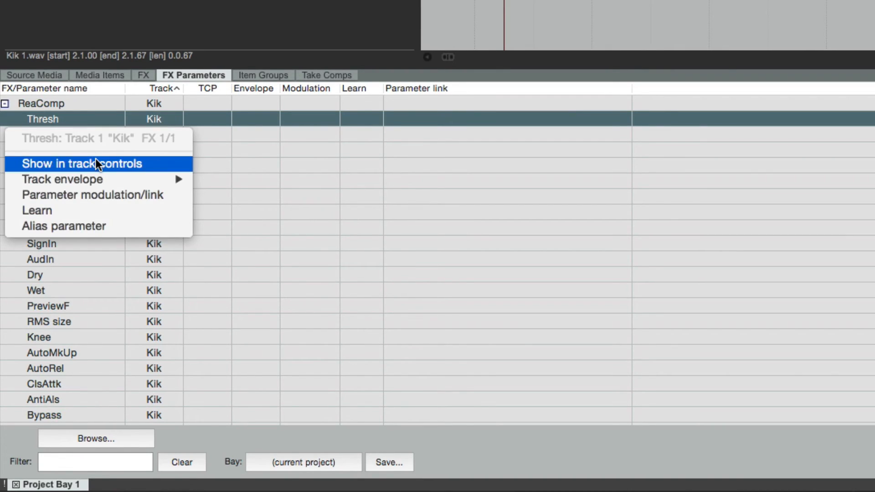
pyautogui.moveTo(117, 179)
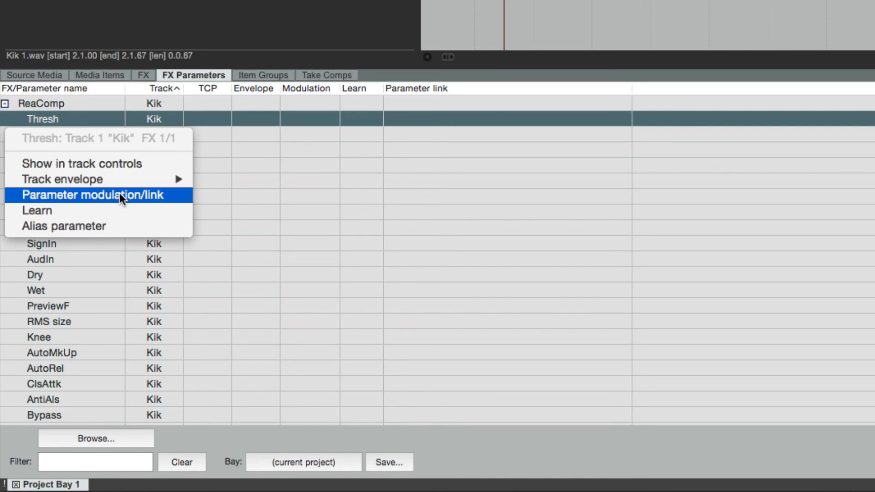
pyautogui.click(259, 183)
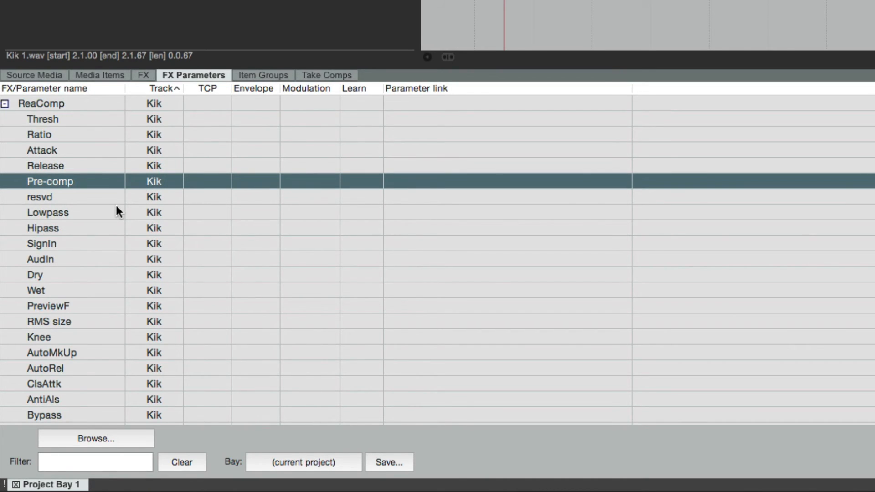
pyautogui.click(5, 104)
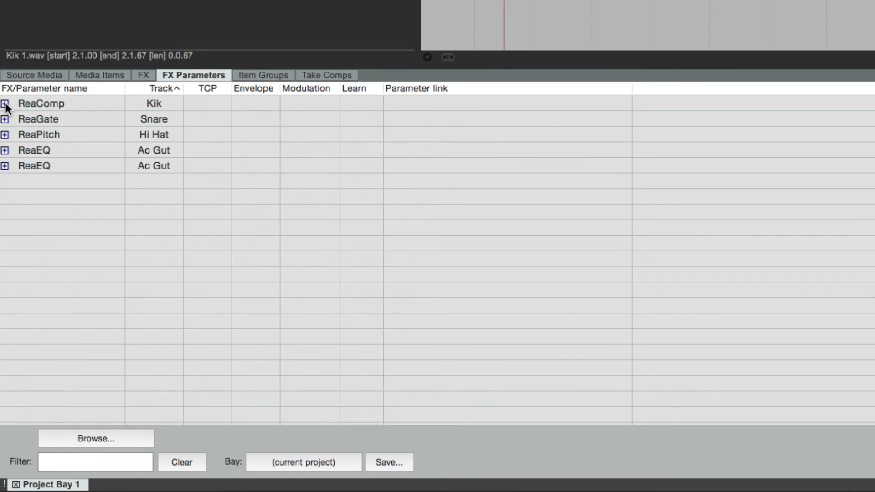
# - Expand the first Ac Gut ReaEQ's parameters, review the options for Q-Low Shelf 2, and collapse the list
pyautogui.click(9, 151)
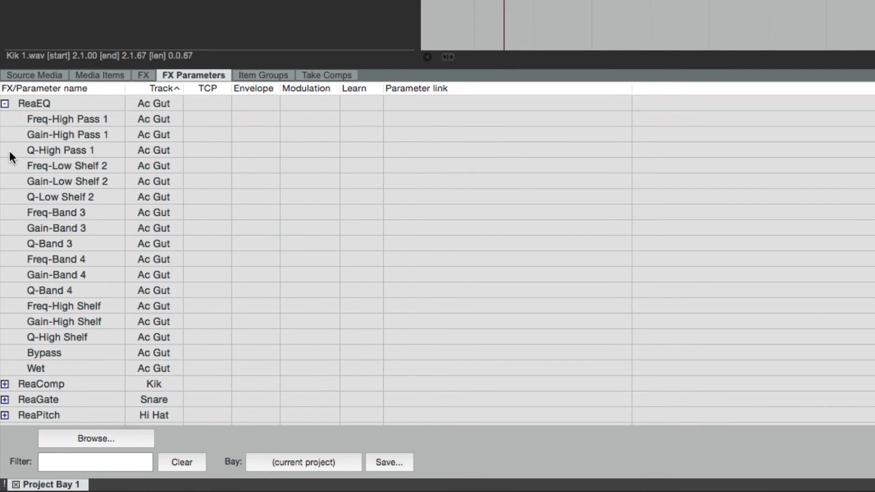
pyautogui.click(88, 199)
pyautogui.rightClick(87, 199)
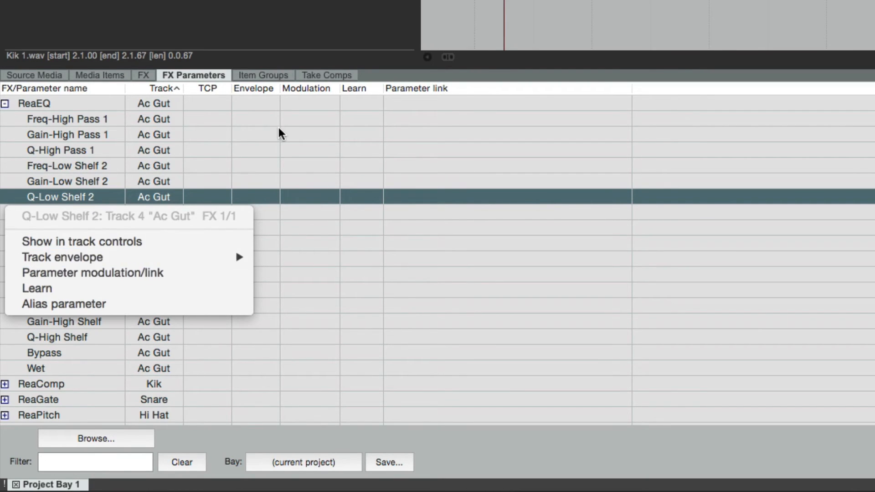
pyautogui.click(75, 134)
pyautogui.click(4, 104)
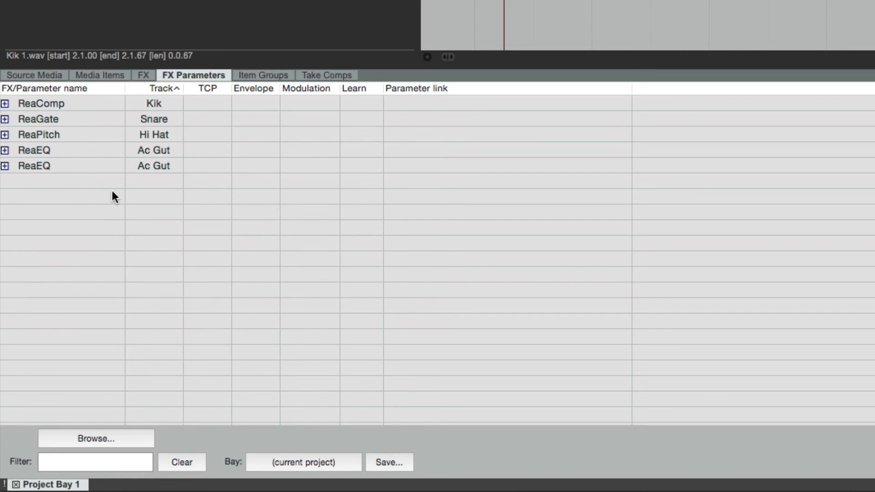
# - Show the project's item groups and test them by moving and restoring the grouped kick items and selecting the snare and hi-hat groups
pyautogui.click(257, 77)
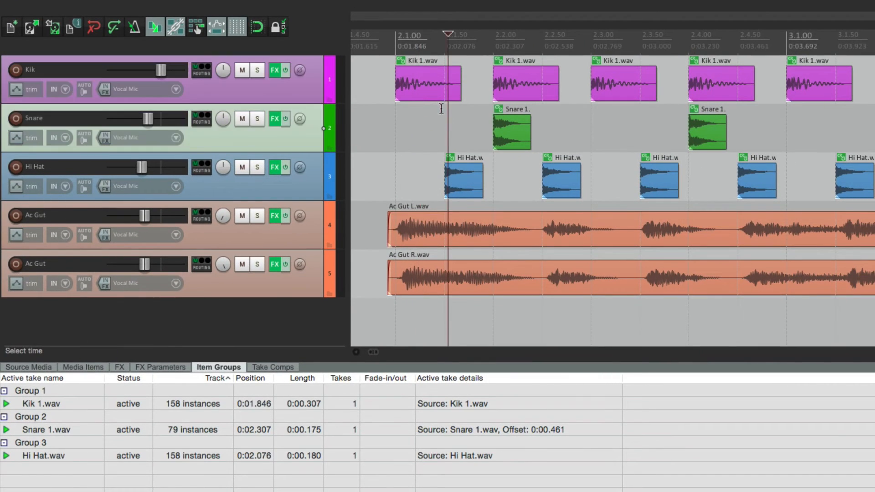
pyautogui.moveTo(412, 89); pyautogui.dragTo(501, 96)
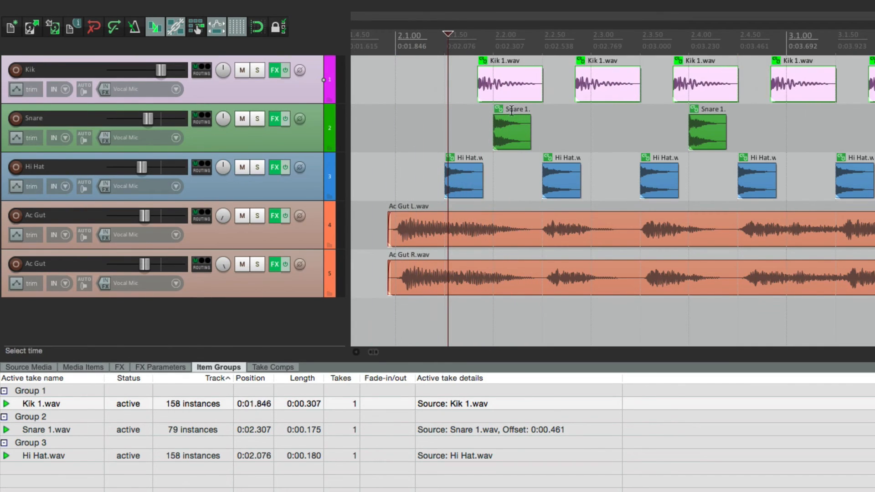
pyautogui.hotkey('ctrl', 'z')
pyautogui.moveTo(501, 128)
pyautogui.mouseDown()
pyautogui.moveTo(575, 132)
pyautogui.moveTo(502, 131)
pyautogui.mouseUp()
pyautogui.moveTo(467, 170)
pyautogui.mouseDown()
pyautogui.moveTo(453, 173)
pyautogui.moveTo(500, 174)
pyautogui.moveTo(476, 175)
pyautogui.mouseUp()
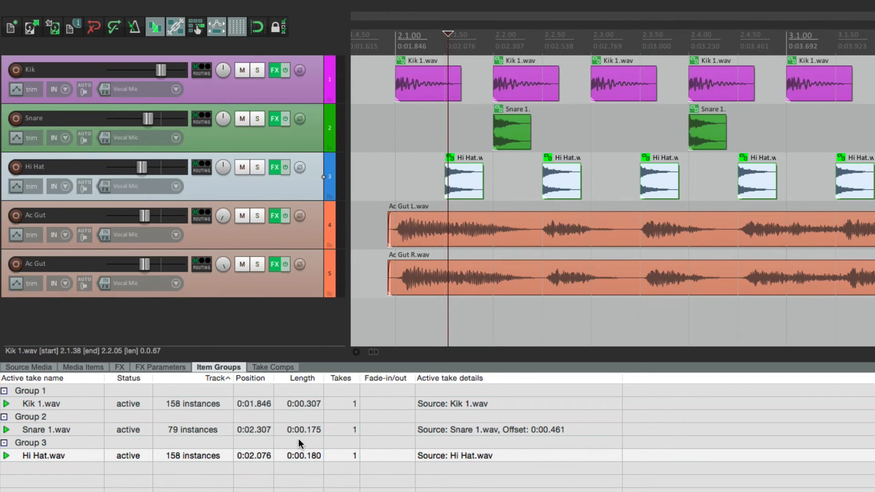
# - Select the Kik 1.wav entry in the item groups list, and select all of Group 1 with its group command
pyautogui.click(121, 405)
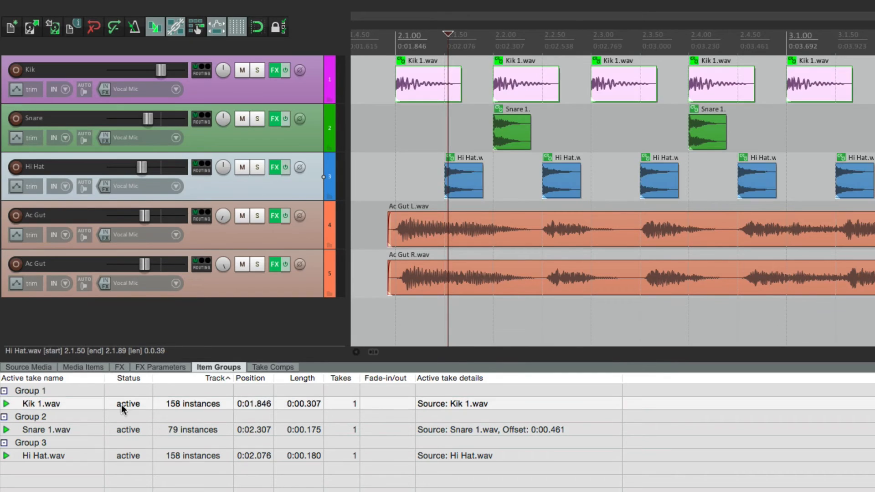
pyautogui.click(52, 391)
pyautogui.rightClick(58, 392)
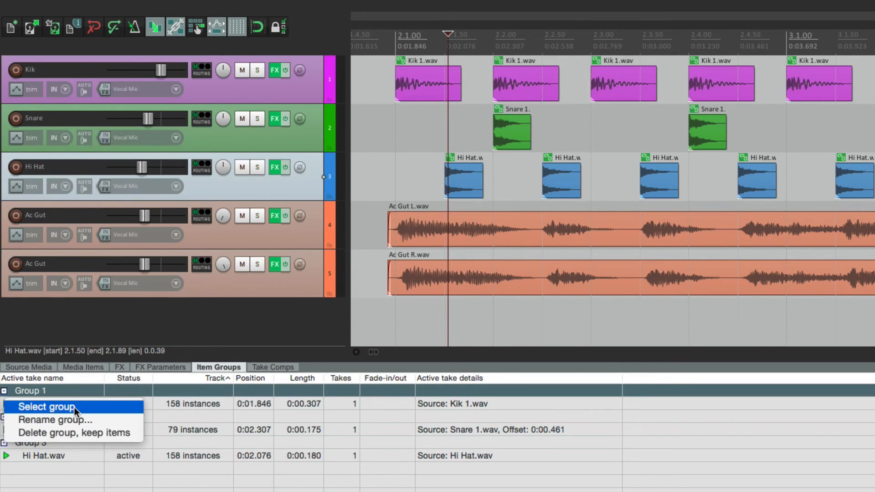
pyautogui.click(74, 406)
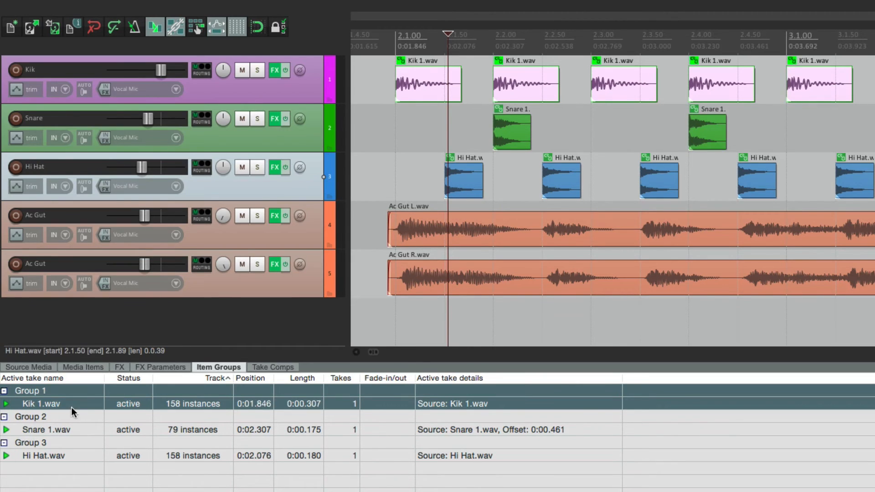
# - Try deleting Group 1 while keeping its items, check a single kick item on its own, and undo the changes
pyautogui.rightClick(68, 392)
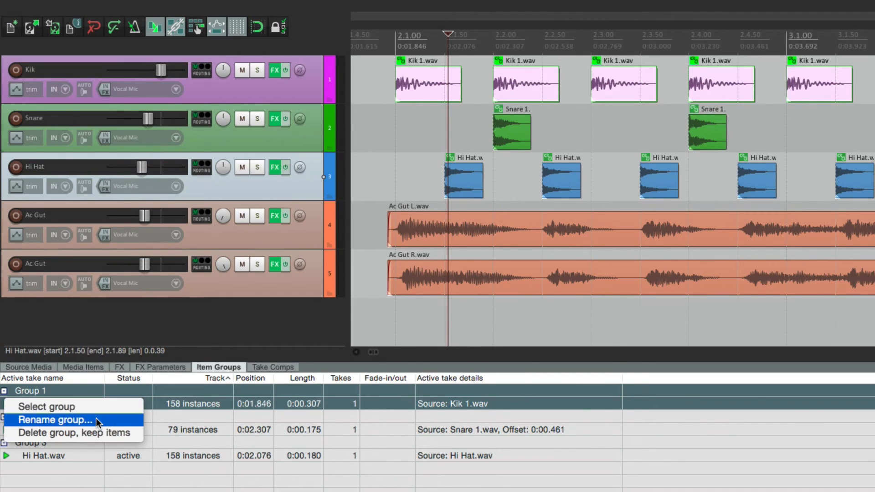
pyautogui.click(117, 434)
pyautogui.click(419, 133)
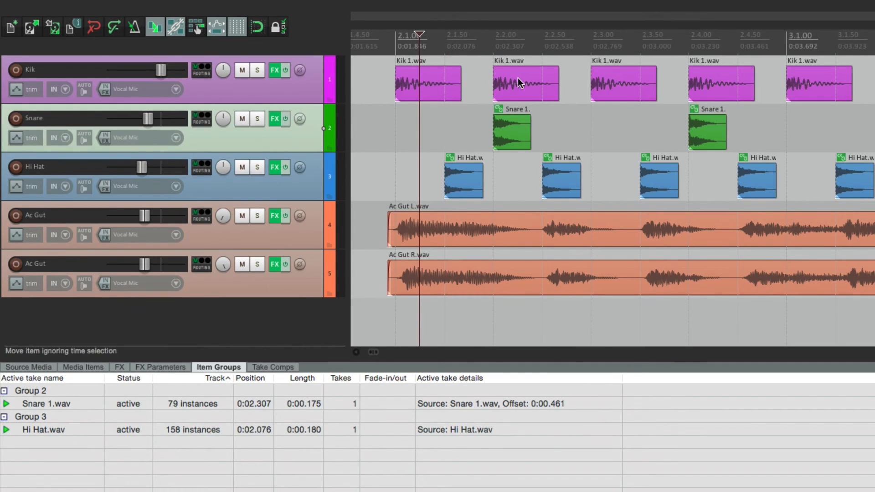
pyautogui.moveTo(518, 78)
pyautogui.mouseDown()
pyautogui.moveTo(528, 91)
pyautogui.moveTo(513, 89)
pyautogui.mouseUp()
pyautogui.press('super+z')
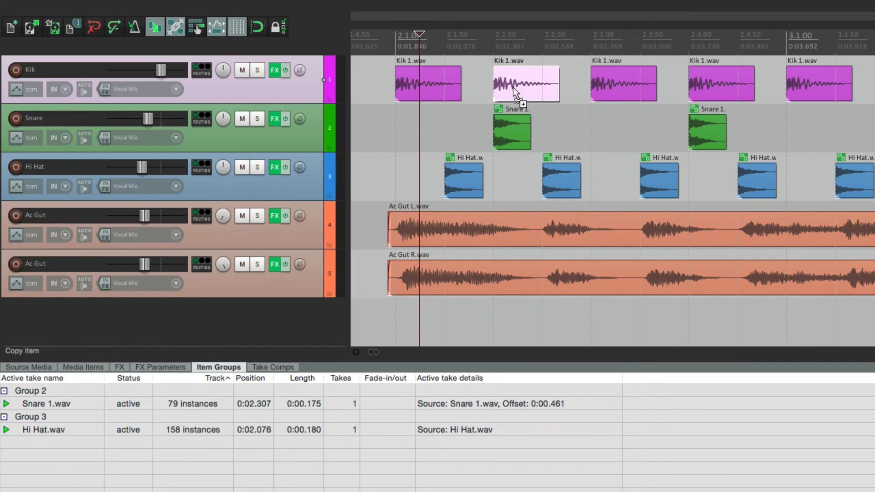
pyautogui.press('super+z')
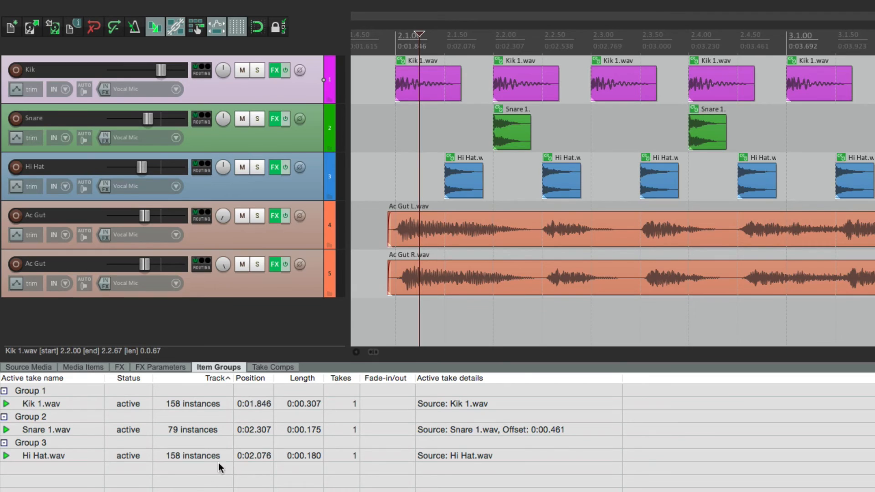
# - Select the kick, snare and hi-hat entries in the item groups list one after another, and clear the selection
pyautogui.click(222, 403)
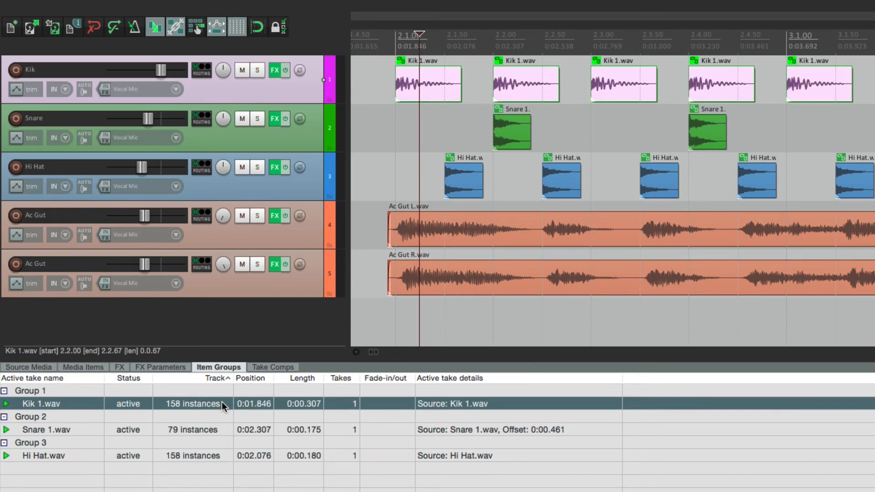
pyautogui.click(228, 431)
pyautogui.click(223, 459)
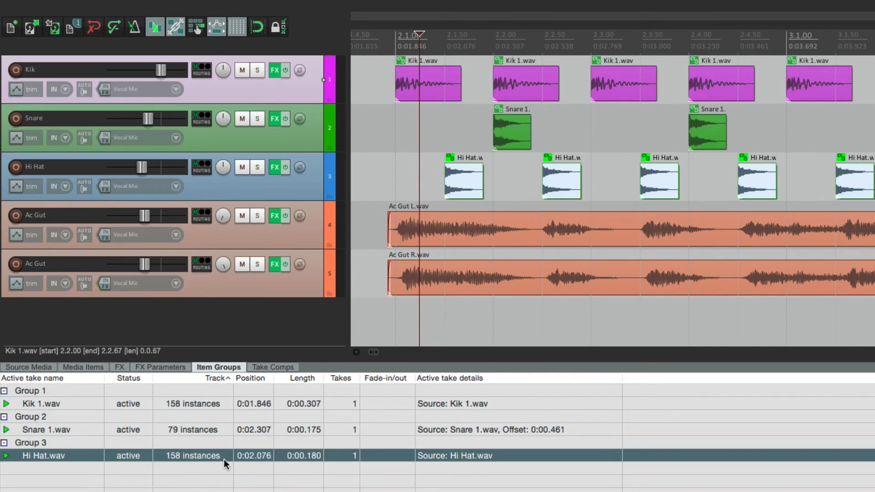
pyautogui.click(230, 485)
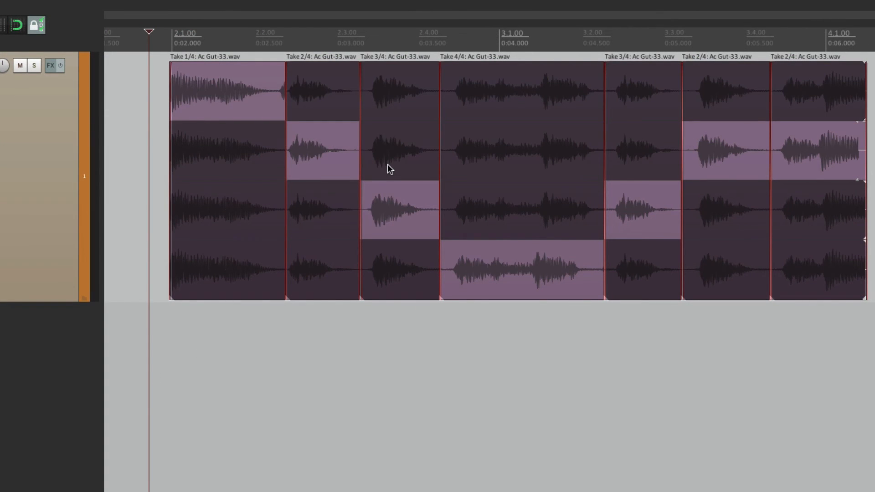
# - Switch the first six Ac Gut-33.wav segments to takes 2, 1, 2, 2, 4 and 3
pyautogui.click(263, 158)
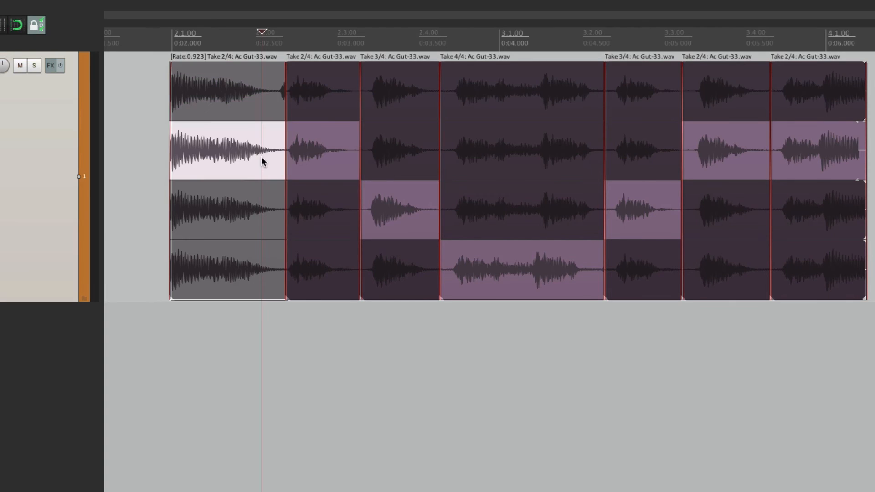
pyautogui.click(337, 107)
pyautogui.click(425, 154)
pyautogui.click(514, 151)
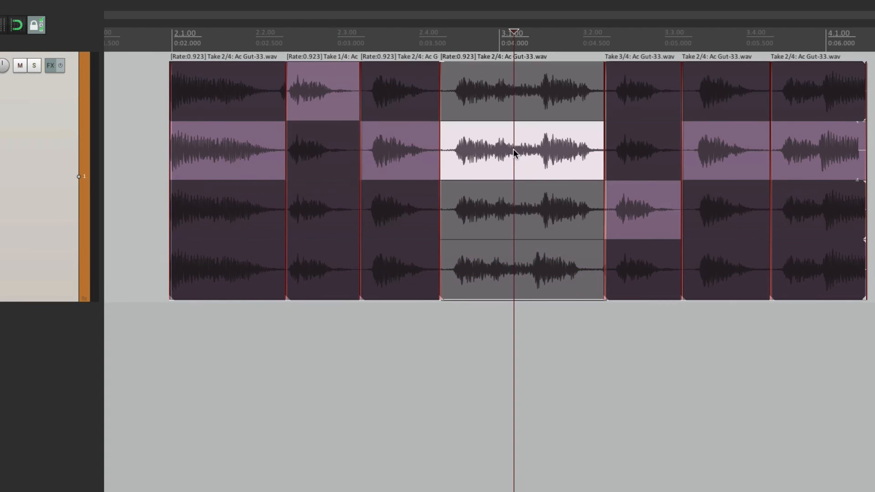
pyautogui.click(652, 258)
pyautogui.click(709, 206)
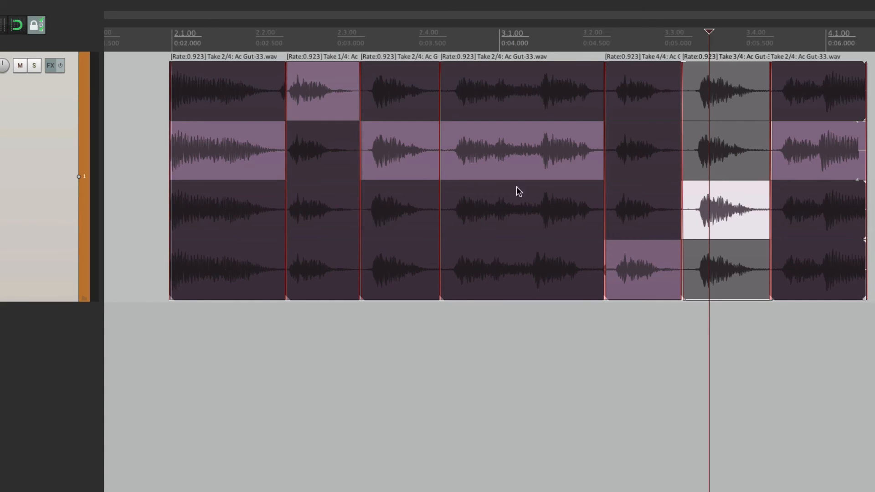
# - Select all the items on the takes track and recall the saved Comp 1
pyautogui.doubleClick(24, 145)
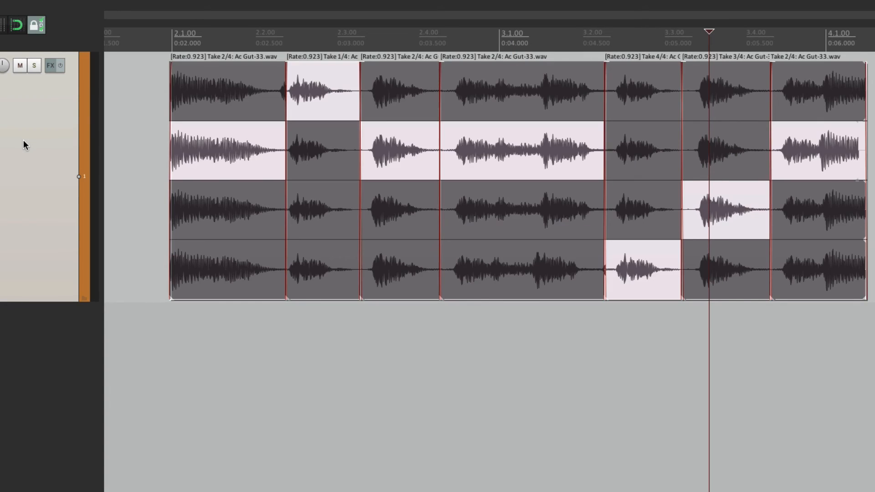
pyautogui.rightClick(214, 104)
pyautogui.moveTo(226, 178)
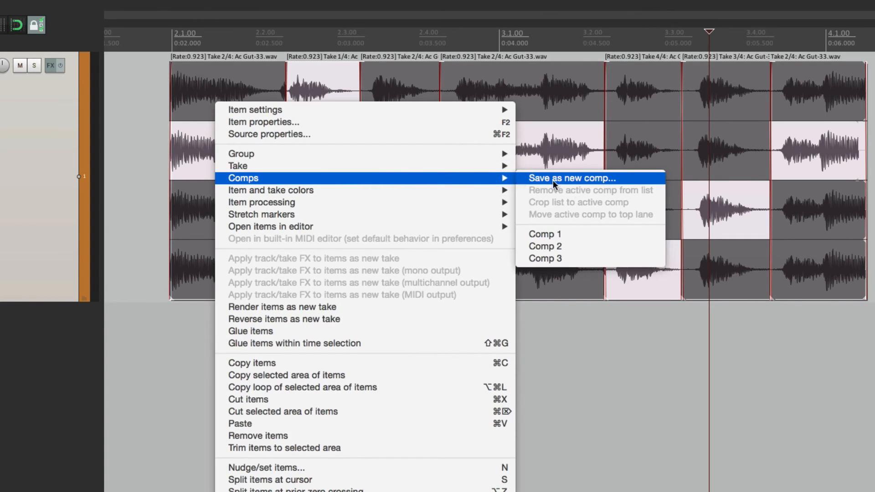
pyautogui.click(608, 258)
pyautogui.rightClick(237, 147)
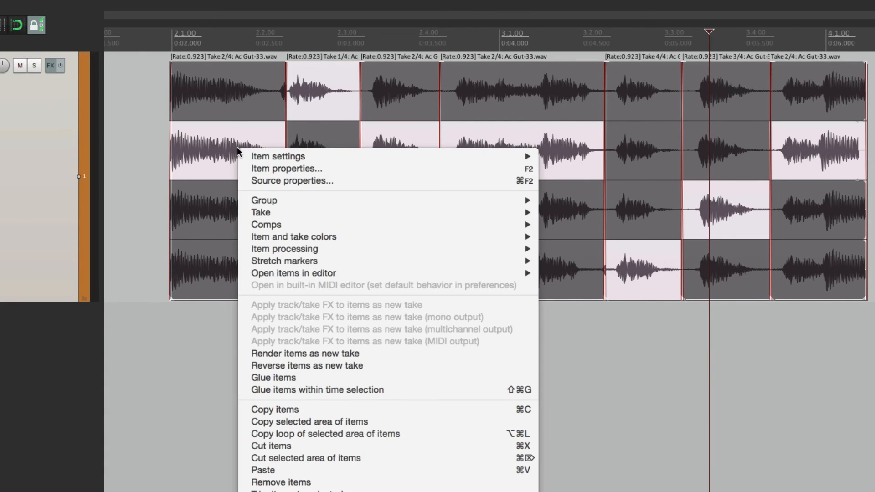
pyautogui.moveTo(264, 223)
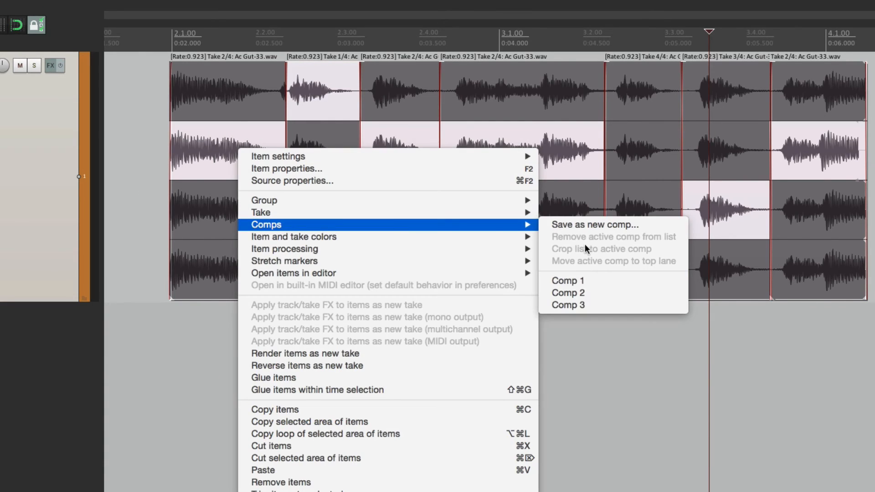
pyautogui.click(611, 280)
# - Switch the selected items to the saved Comp 2, followed by Comp 3
pyautogui.rightClick(238, 135)
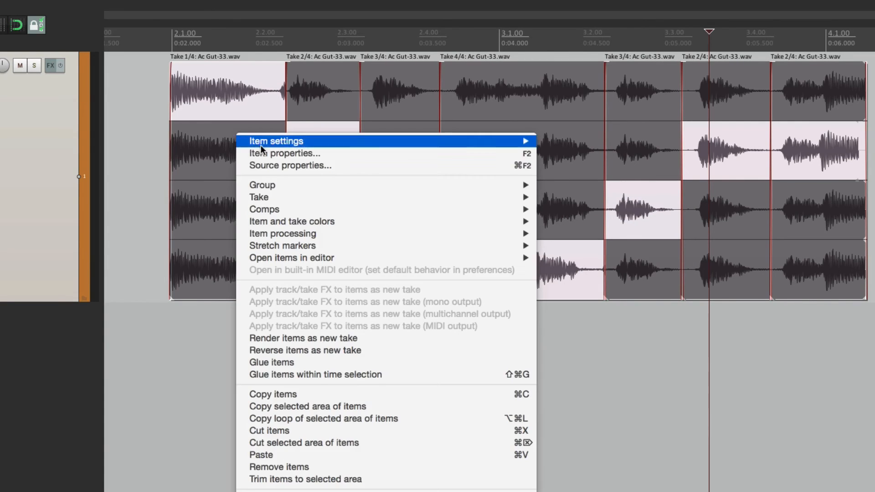
pyautogui.moveTo(273, 210)
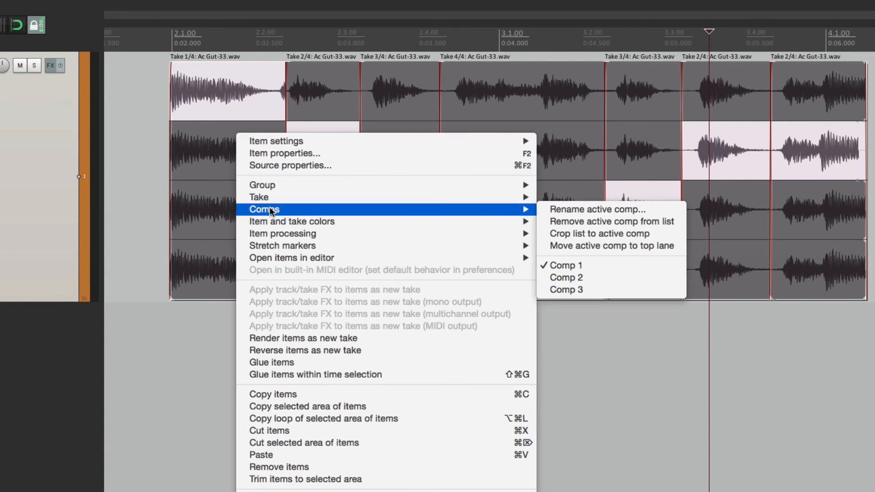
pyautogui.click(607, 281)
pyautogui.rightClick(252, 159)
pyautogui.moveTo(299, 240)
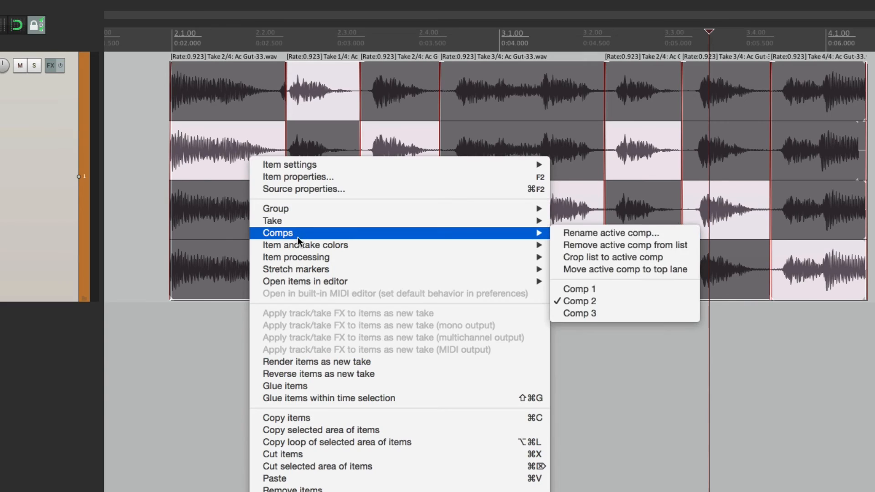
pyautogui.click(613, 313)
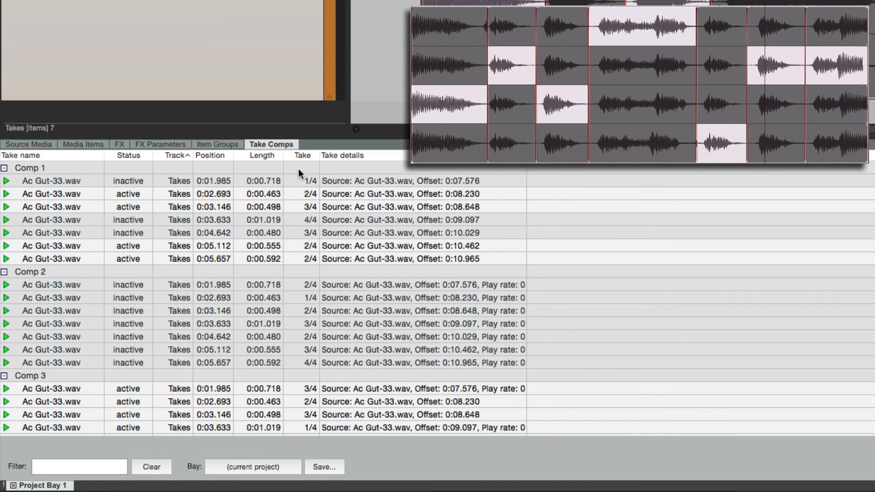
# - Select the Comp 1, Comp 2 and Comp 3 headings in the take comps list in turn
pyautogui.click(90, 170)
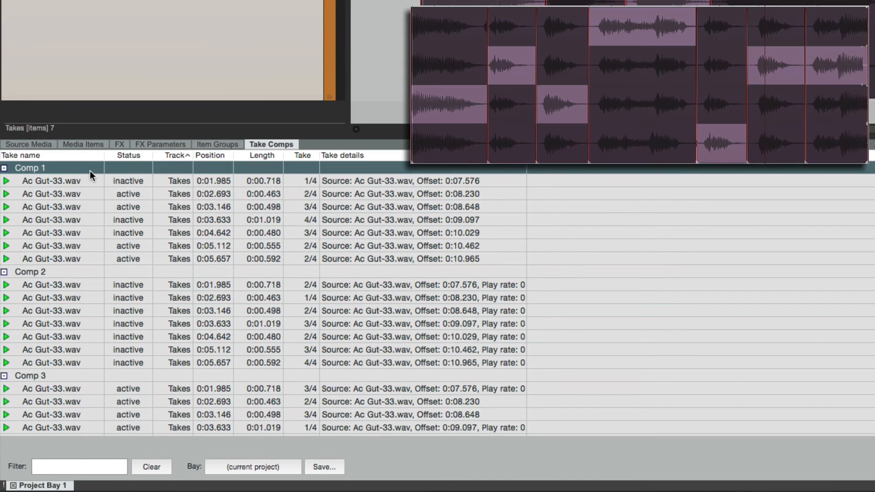
pyautogui.click(91, 273)
pyautogui.click(91, 377)
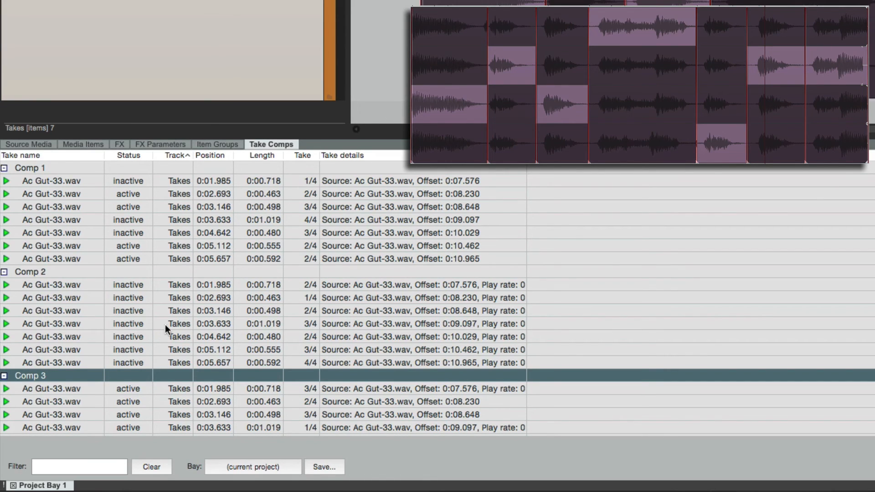
# - Activate Comp 1 from the Project Bay's take comps list, followed by Comp 2
pyautogui.click(84, 163)
pyautogui.rightClick(86, 166)
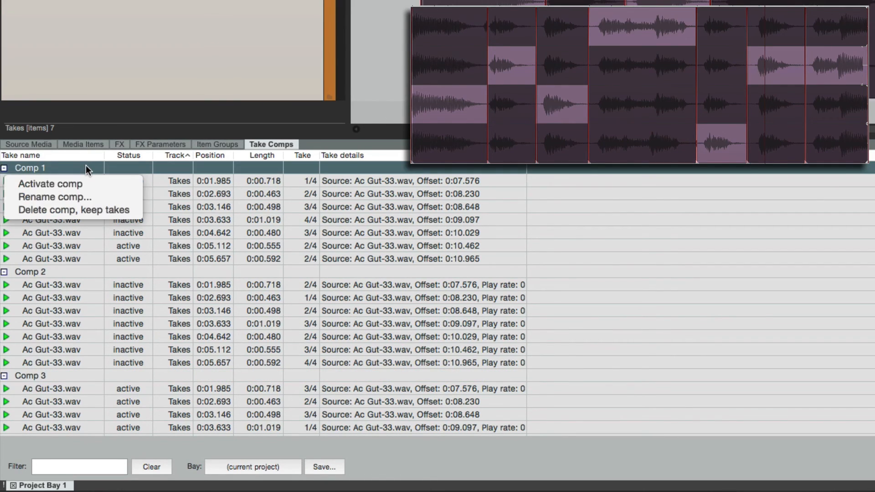
pyautogui.click(100, 183)
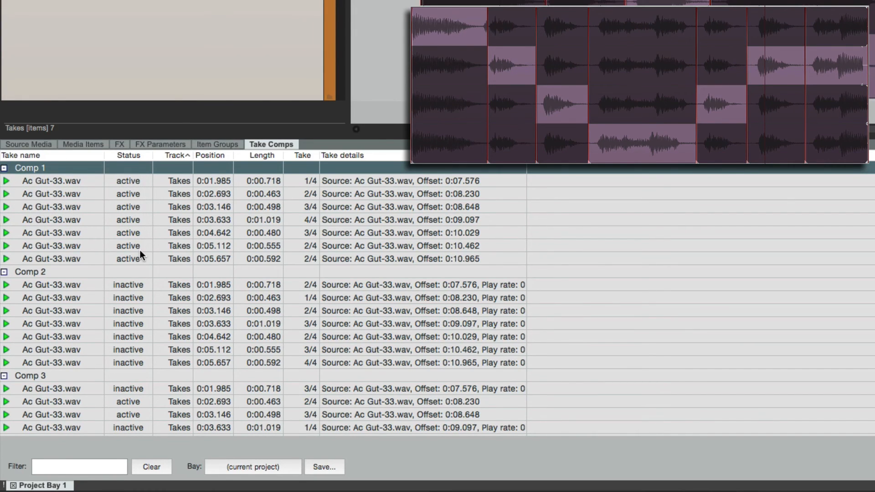
pyautogui.click(74, 275)
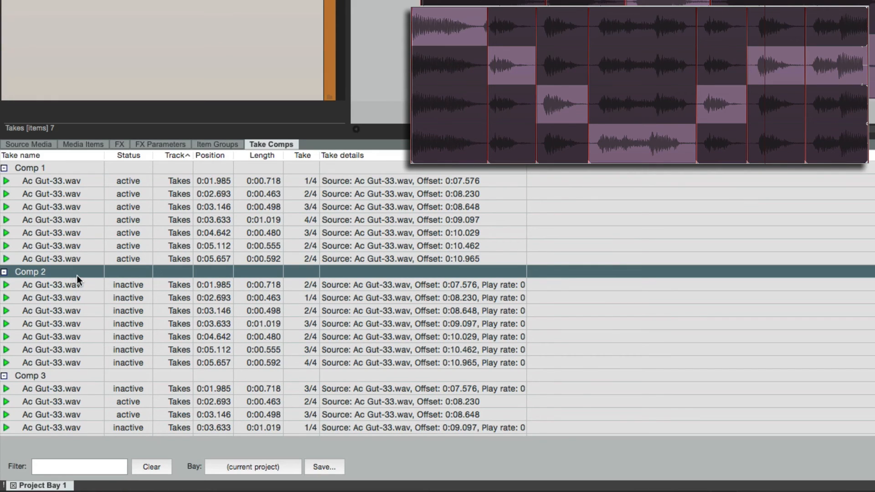
pyautogui.rightClick(77, 275)
pyautogui.click(83, 283)
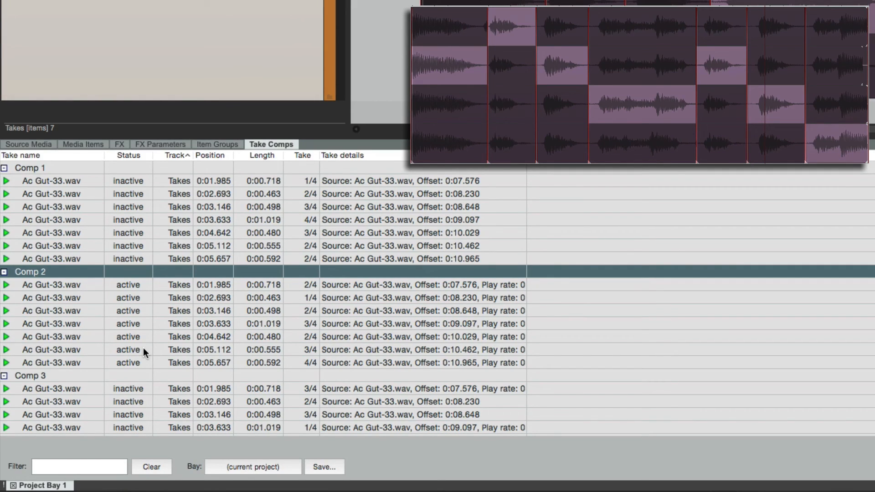
# - Make Comp 1 the active comp again from the take comps list
pyautogui.click(87, 169)
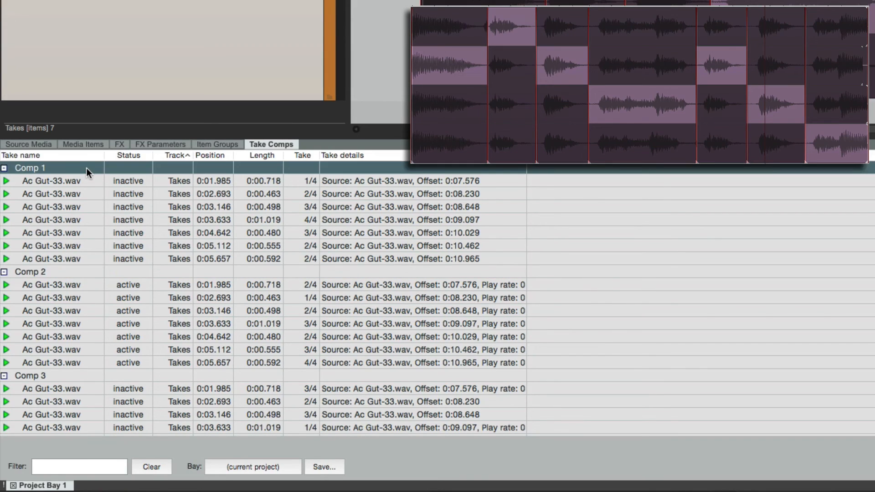
pyautogui.rightClick(86, 168)
pyautogui.click(51, 183)
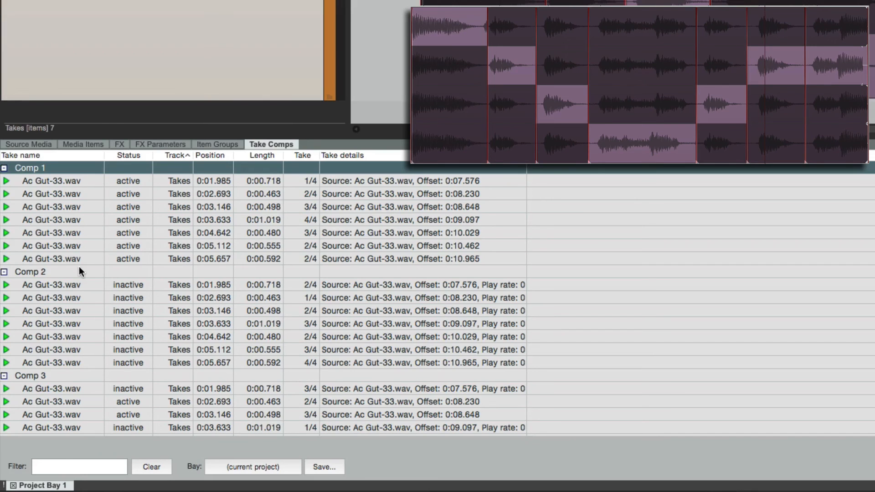
# - Compare the status of the individual takes listed under Comp 1, Comp 2 and Comp 3
pyautogui.scroll(-1, 104, 282)
pyautogui.scroll(-2, 103, 362)
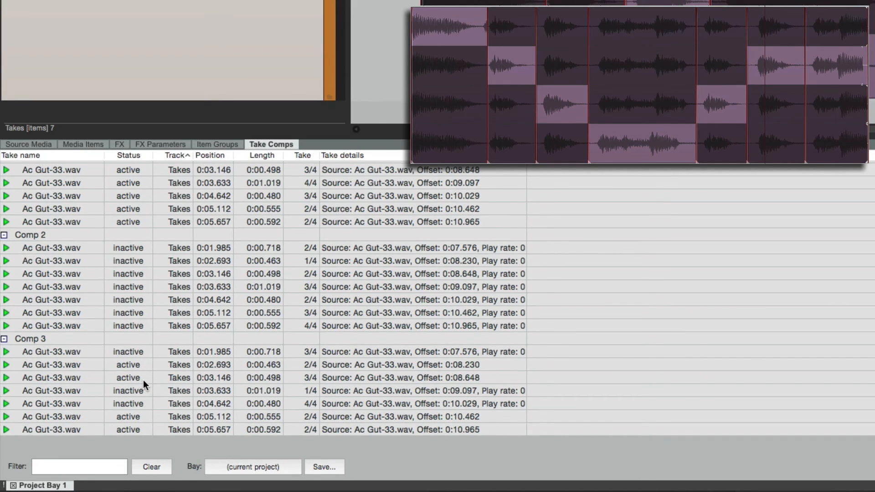
pyautogui.scroll(3, 143, 379)
pyautogui.click(133, 174)
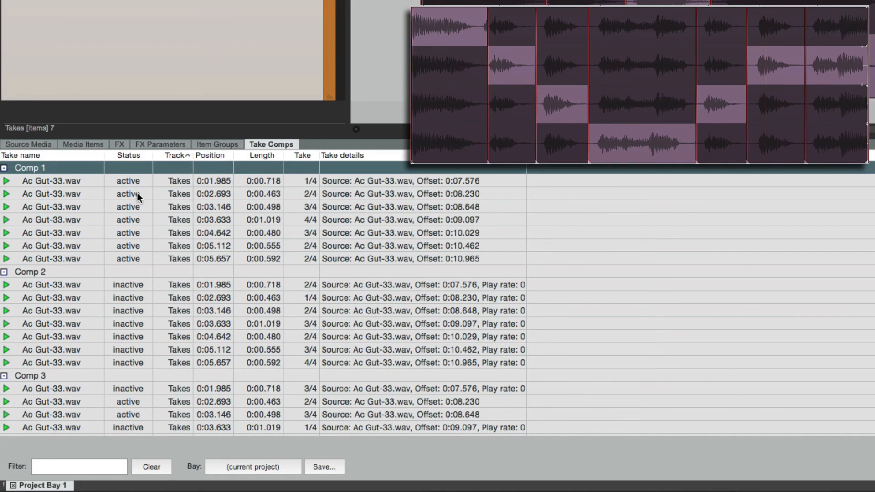
pyautogui.scroll(-3, 199, 229)
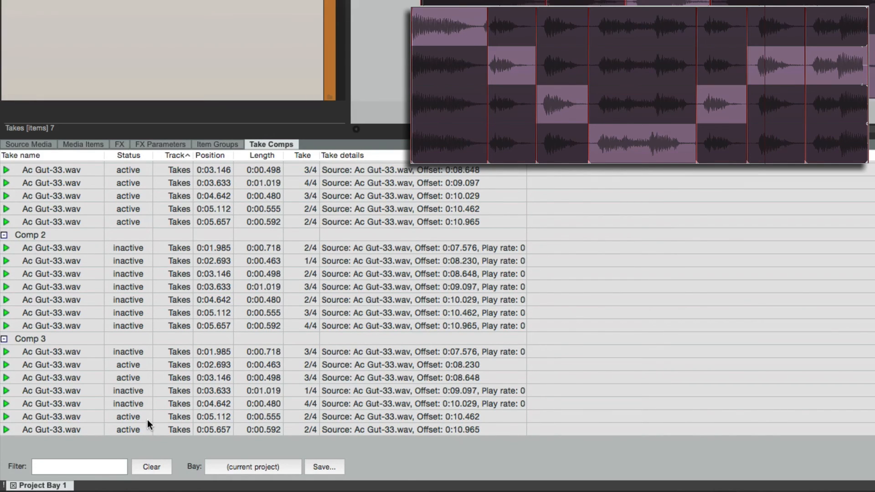
pyautogui.scroll(3, 148, 335)
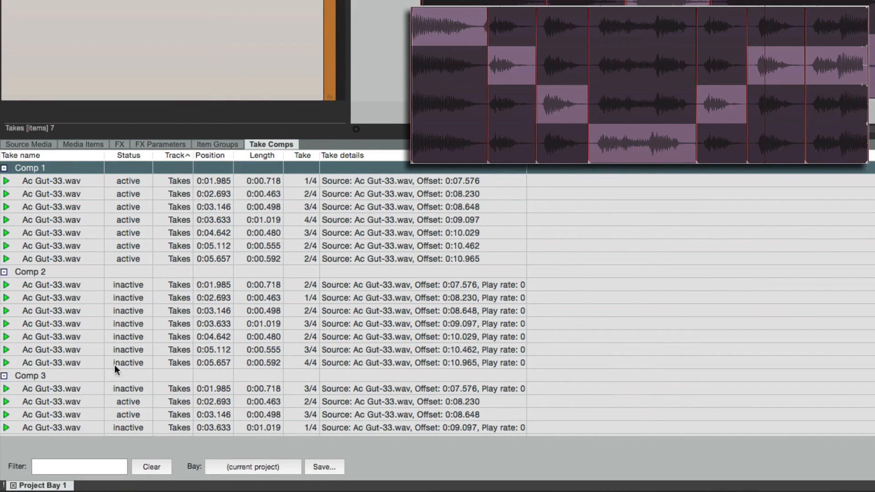
# - Activate only Comp 2's take 4/4 at 0:05.657 and its take 1/4 at 0:02.693
pyautogui.rightClick(133, 364)
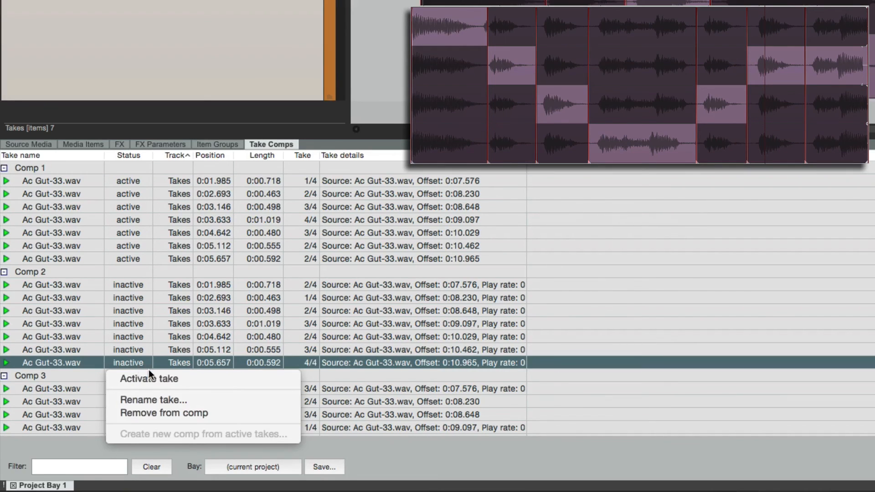
pyautogui.click(150, 373)
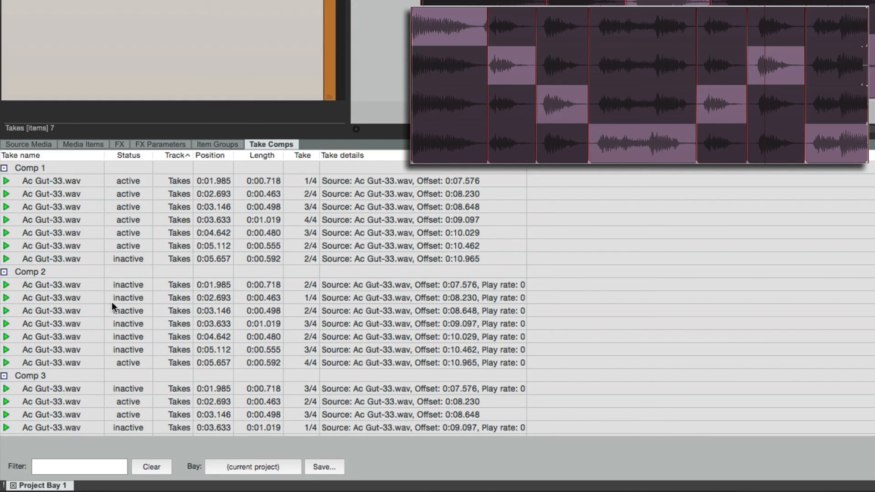
pyautogui.rightClick(137, 296)
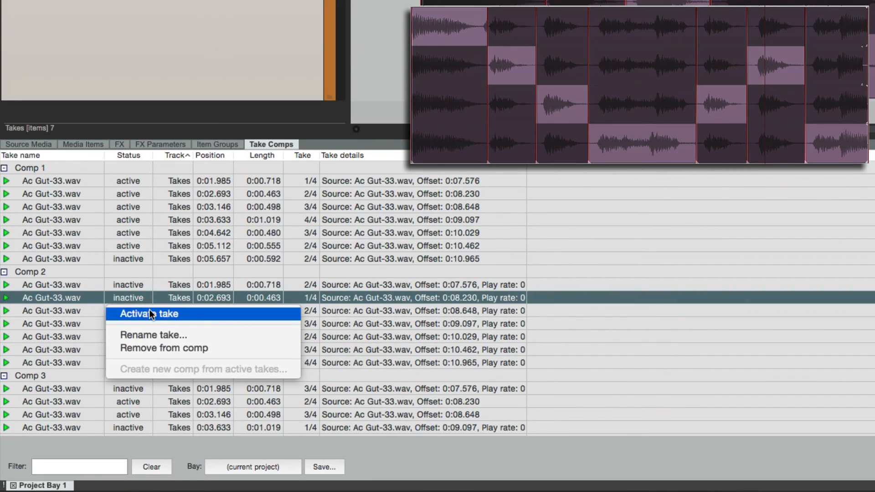
pyautogui.click(149, 313)
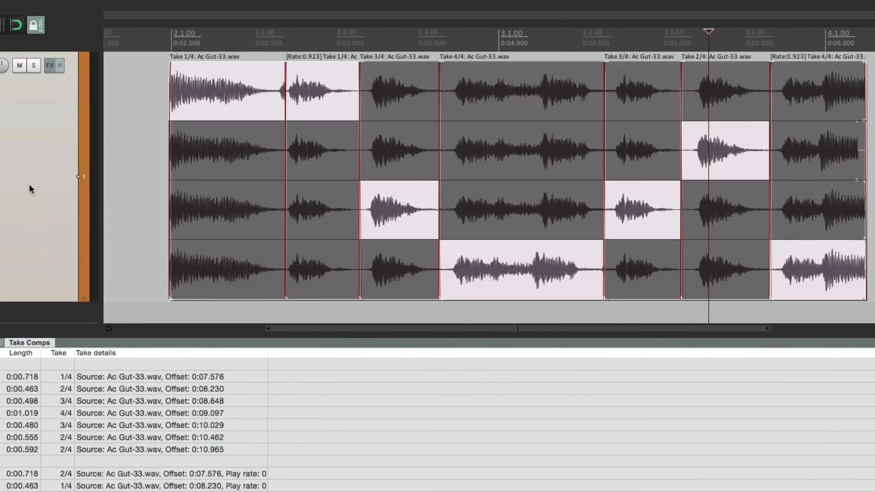
# - Save the selected items' active takes as a new comp named Comp 4 and check its entries in the take comps list
pyautogui.rightClick(228, 95)
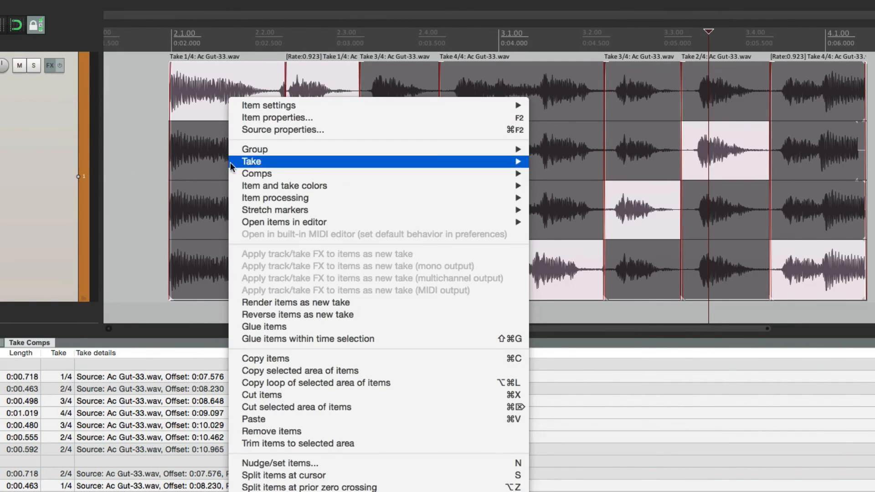
pyautogui.moveTo(251, 175)
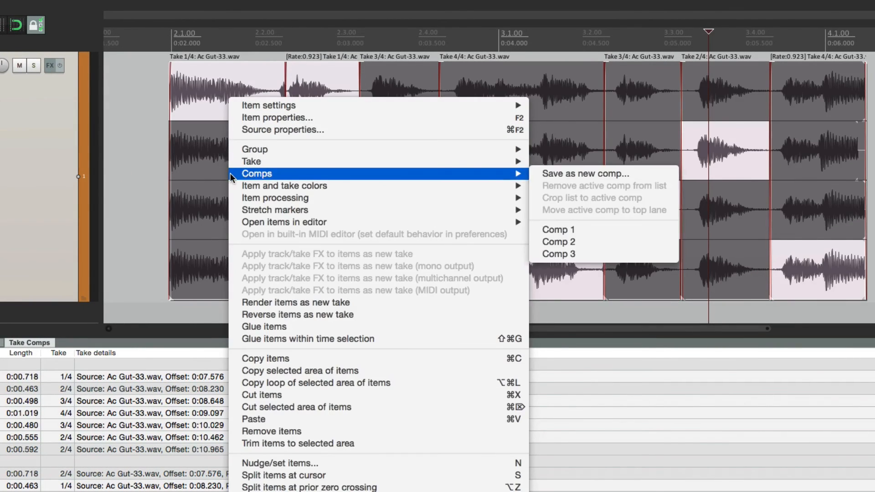
pyautogui.click(579, 174)
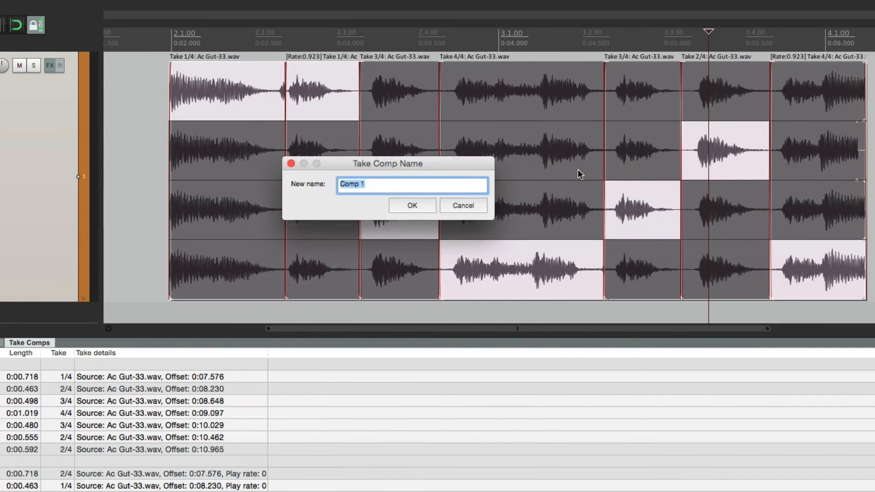
pyautogui.write('Comp 4')
pyautogui.press('Return')
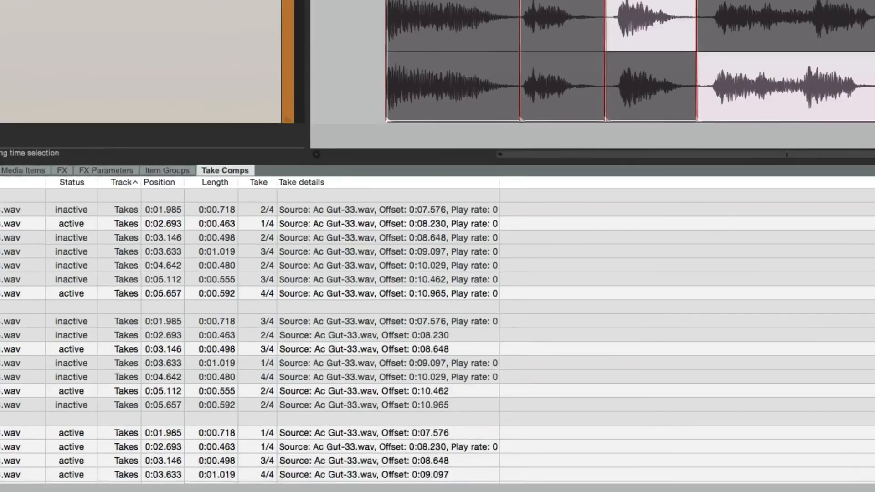
pyautogui.scroll(-1, 183, 434)
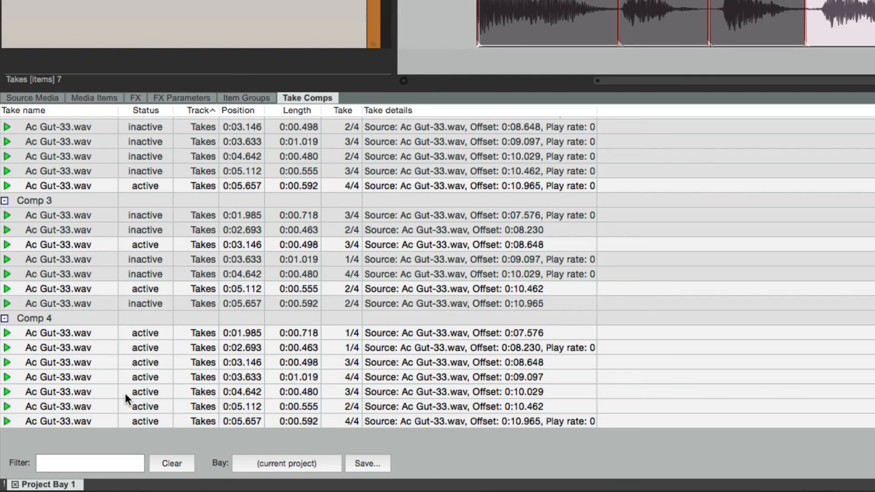
pyautogui.scroll(1, 125, 392)
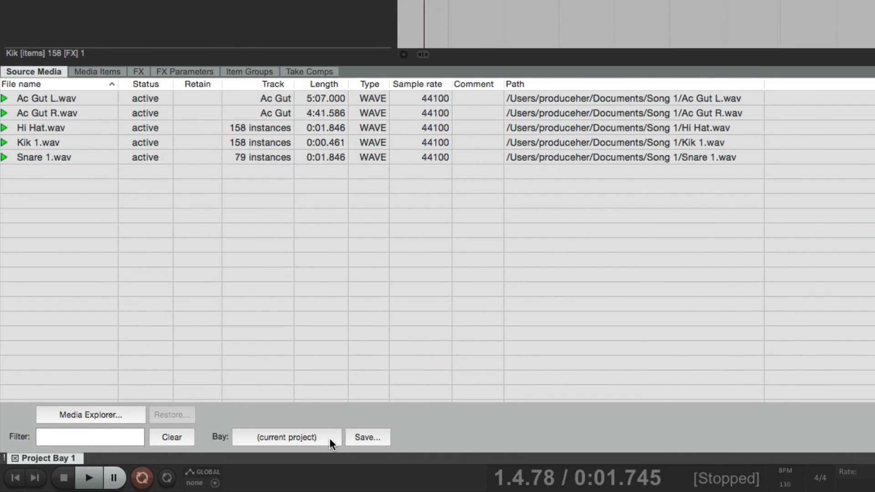
# - Review the options for saving items as a new project bay and for loading and merging from a bay, without choosing any
pyautogui.click(364, 439)
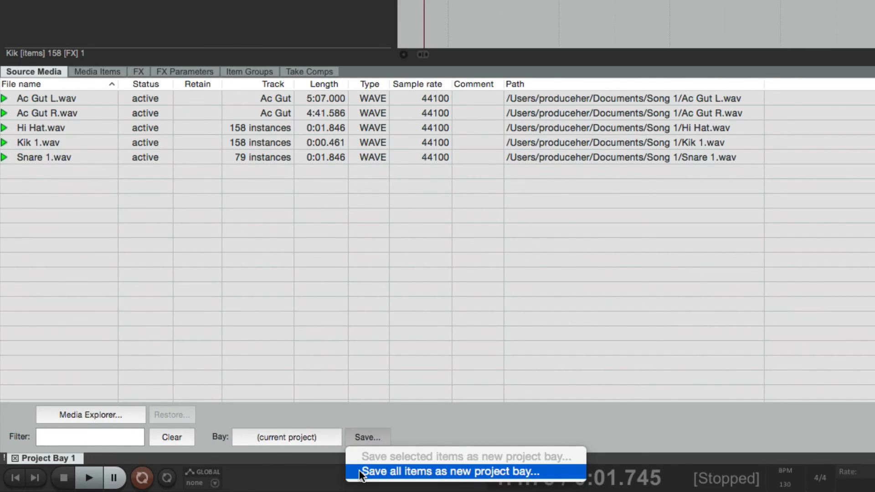
pyautogui.click(388, 348)
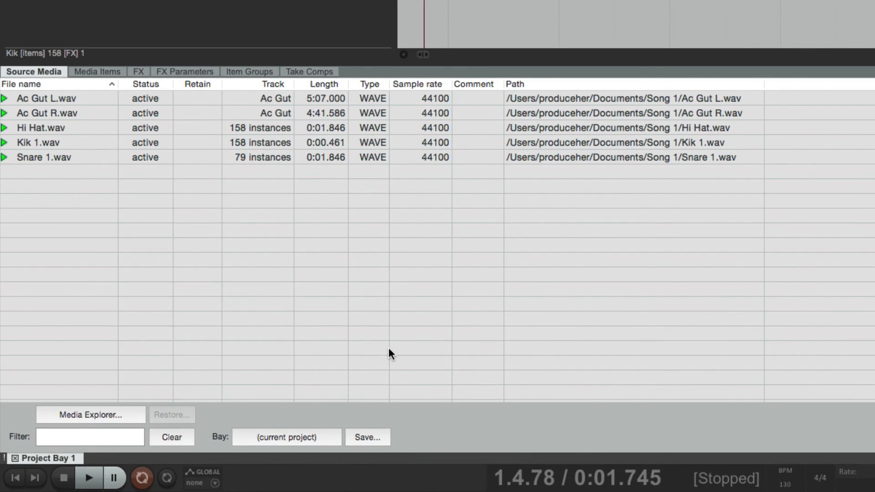
pyautogui.click(322, 436)
pyautogui.moveTo(326, 442)
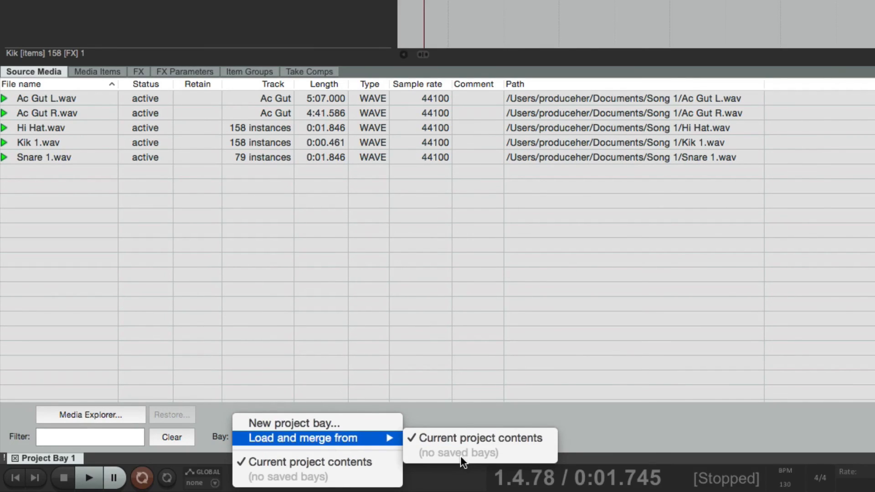
pyautogui.click(422, 337)
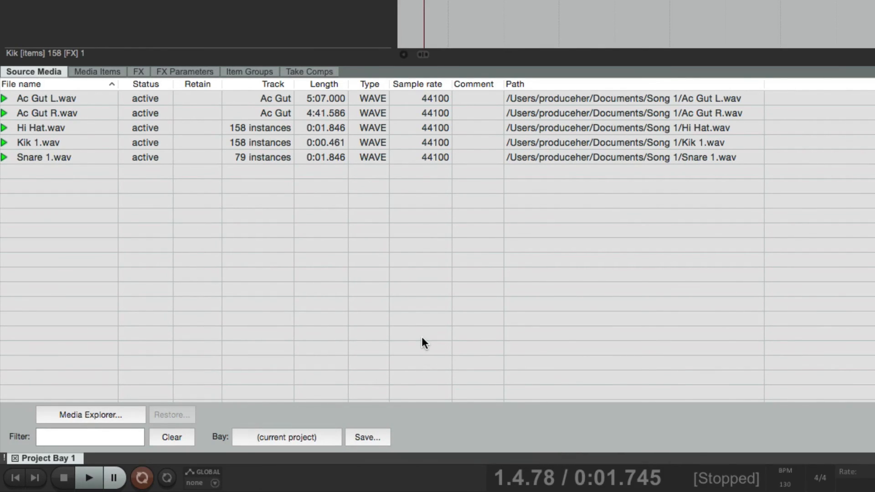
# - Look through the project's media items, FX, FX parameters, item groups and take comps, and return to the source media list
pyautogui.click(82, 70)
pyautogui.click(130, 72)
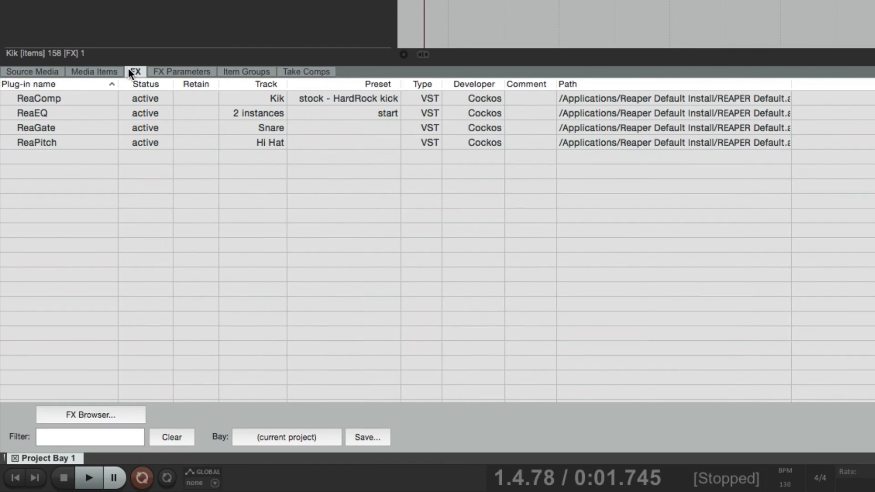
pyautogui.click(166, 71)
pyautogui.click(241, 73)
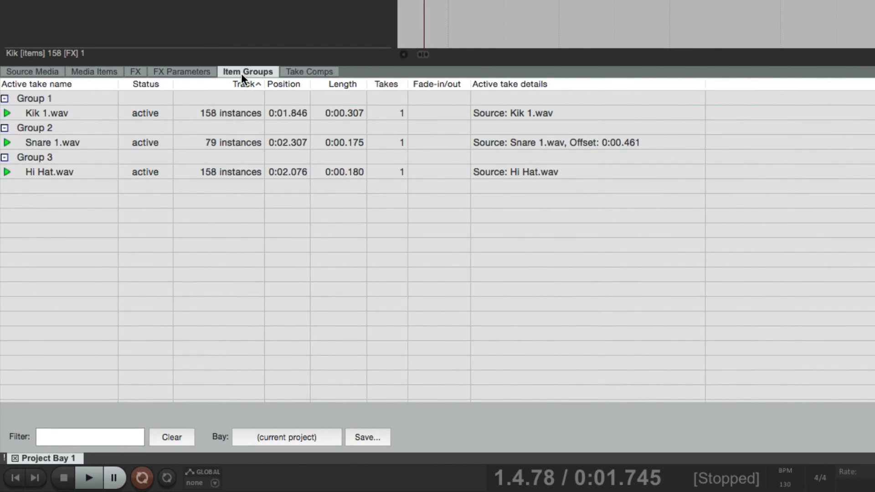
pyautogui.click(299, 74)
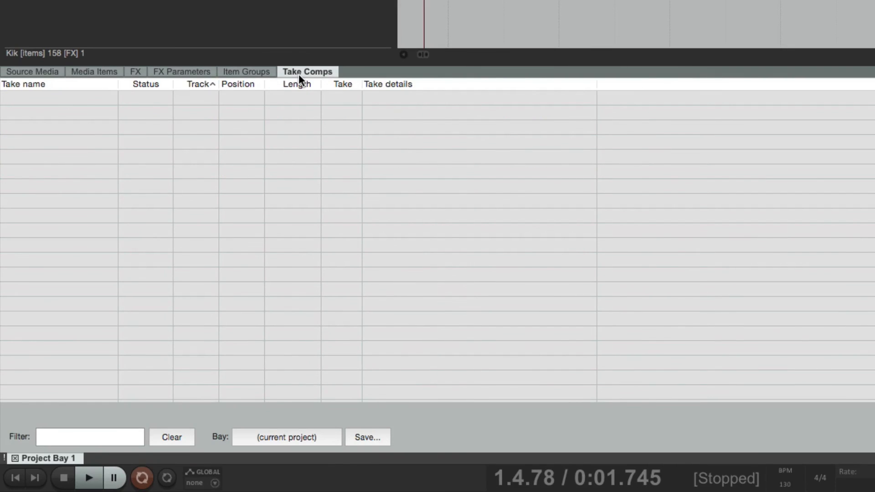
pyautogui.click(53, 73)
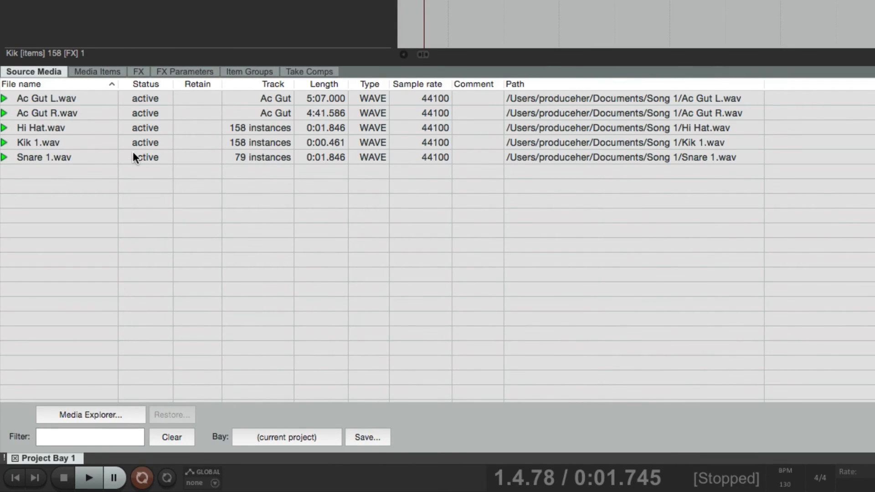